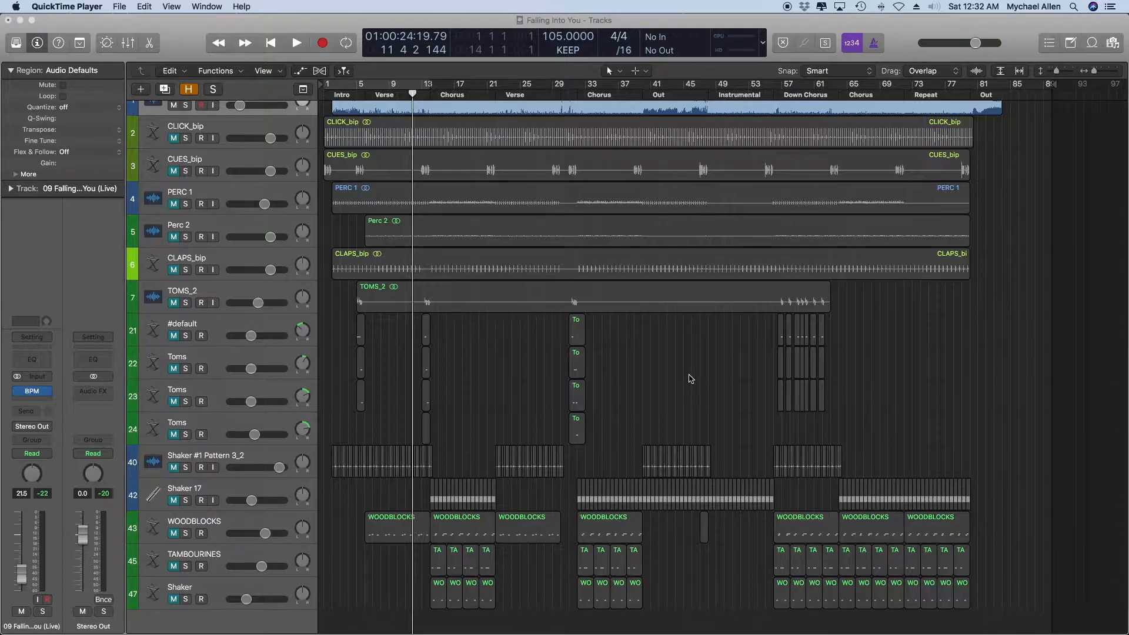
scroll(487, 257, up, 2)
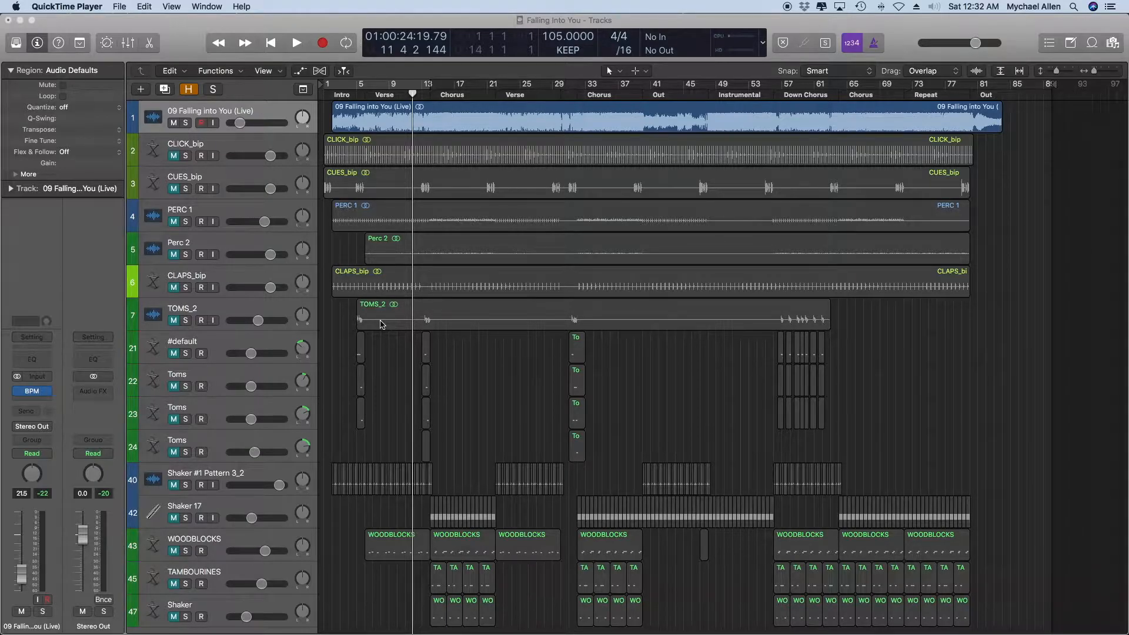
click(226, 347)
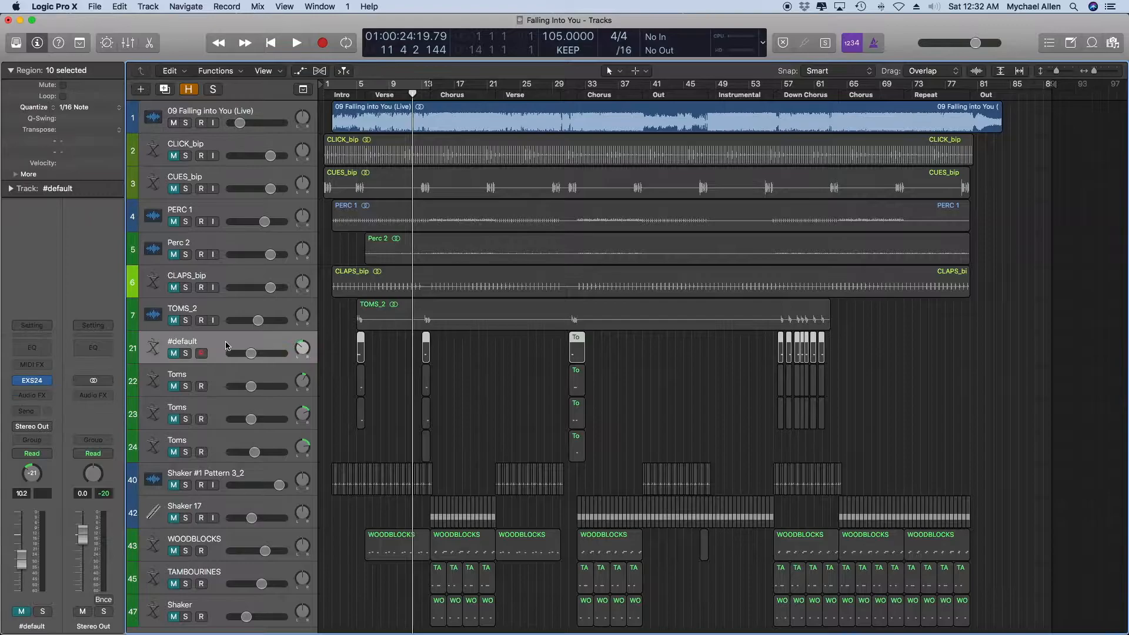
key(z)
click(340, 374)
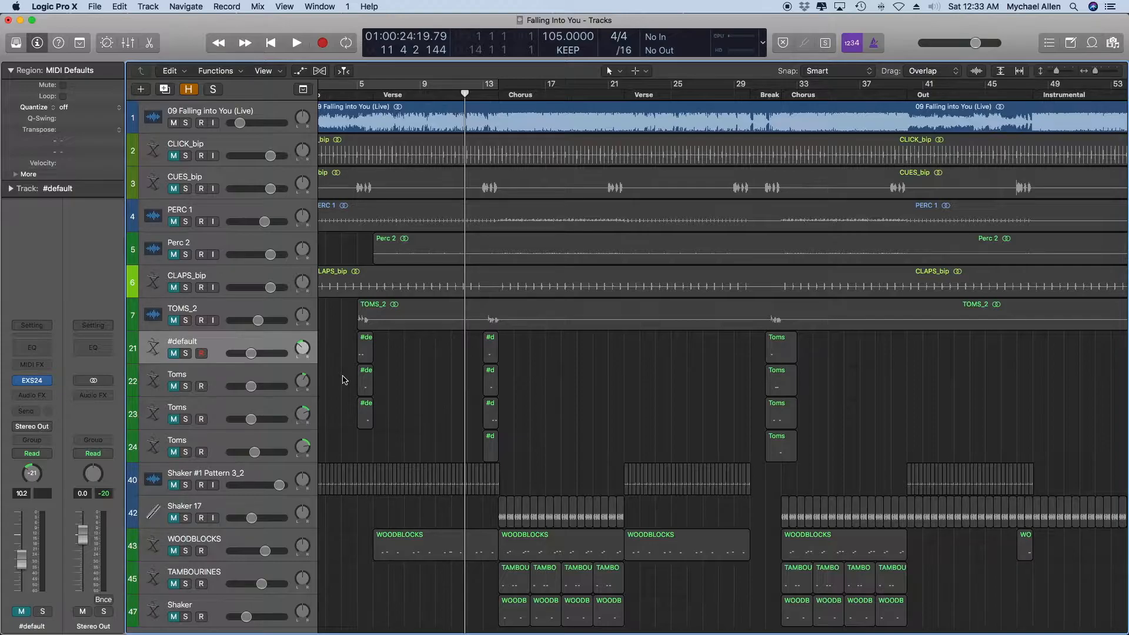
key(z)
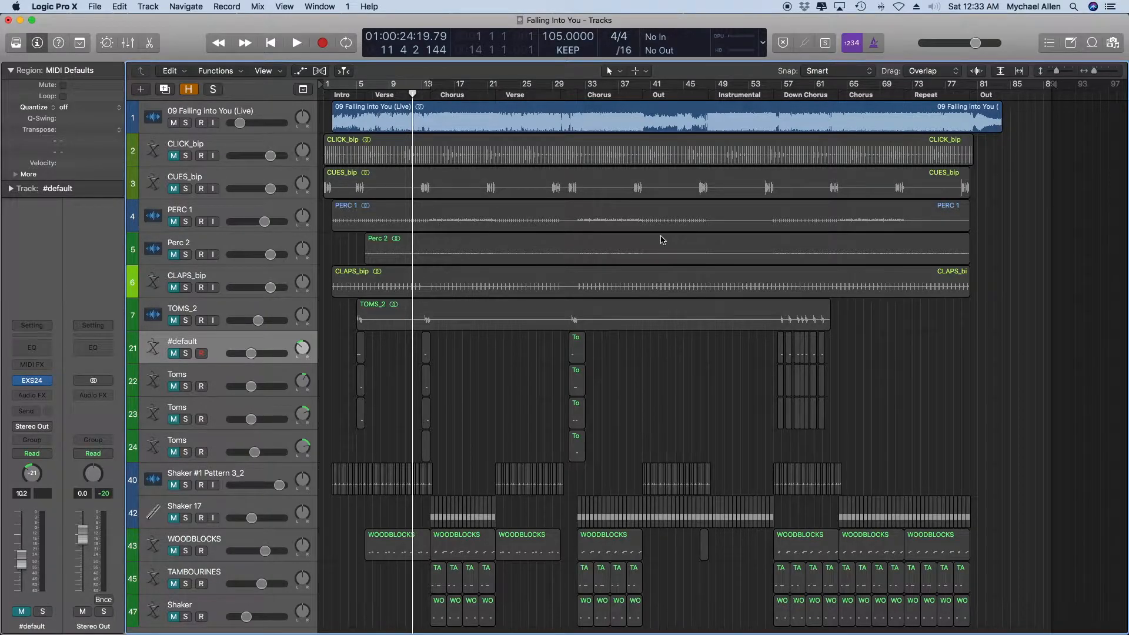
Set a one-bar cycle range from bar 5 to bar 6 over the first tom fill.
key(super+Right)
key(super+Right)
key(super+Right)
key(super+Right)
key(super+Right)
scroll(663, 240, left, 4)
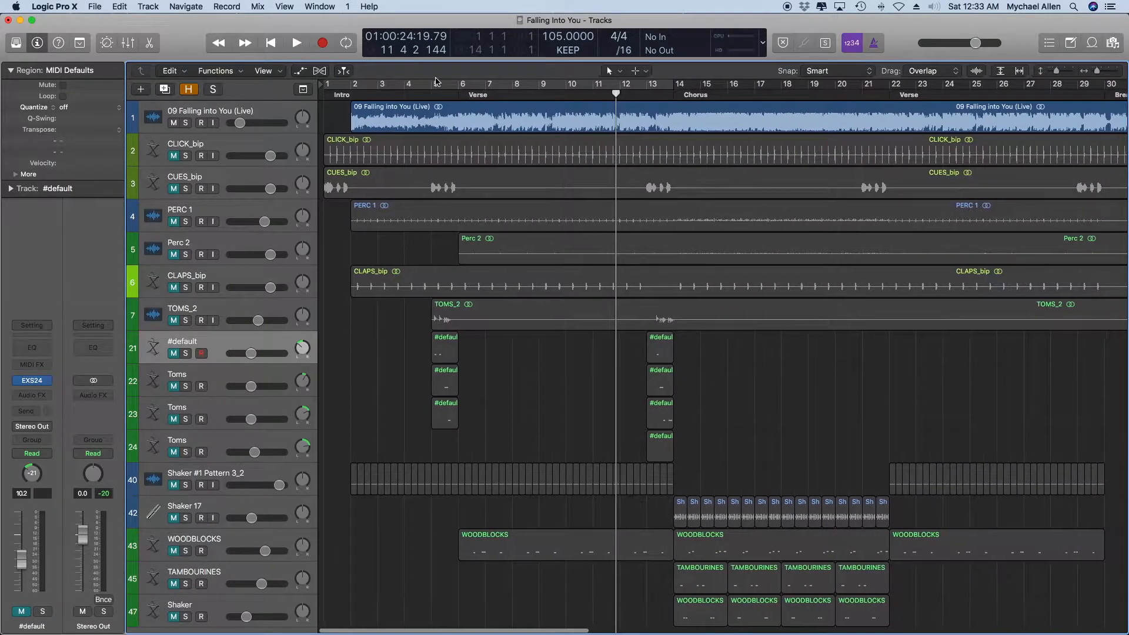
drag(435, 86, 451, 84)
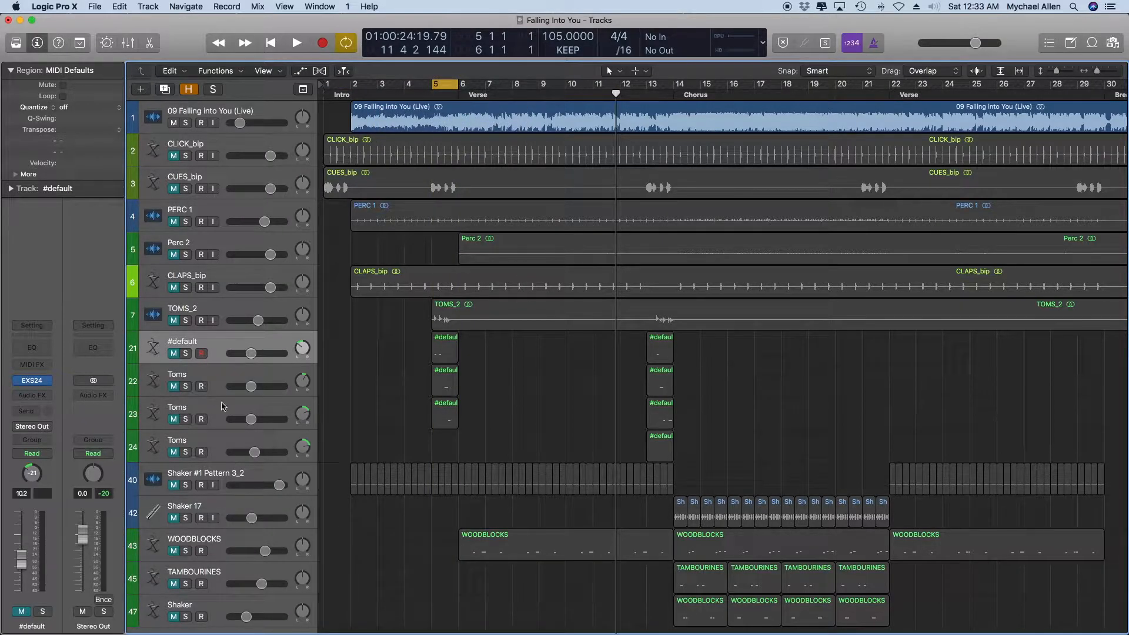
Raise the 09 Falling into You (Live) track's volume to about -10.4 dB and listen to the cycled fill at bar 5.
shift+click(222, 447)
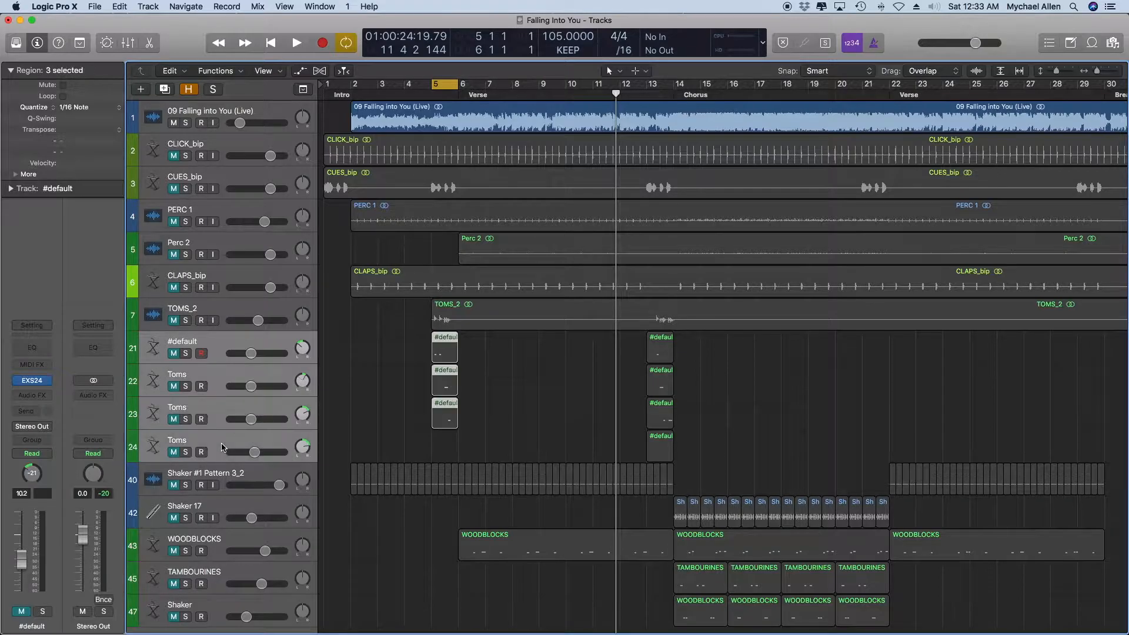
click(166, 454)
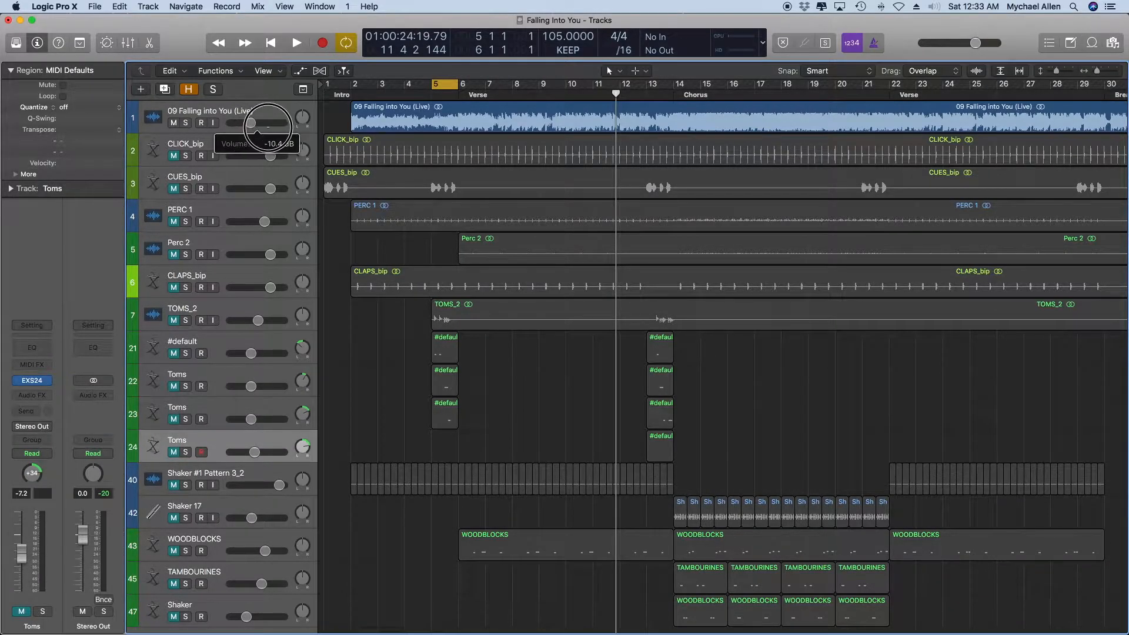
key(space)
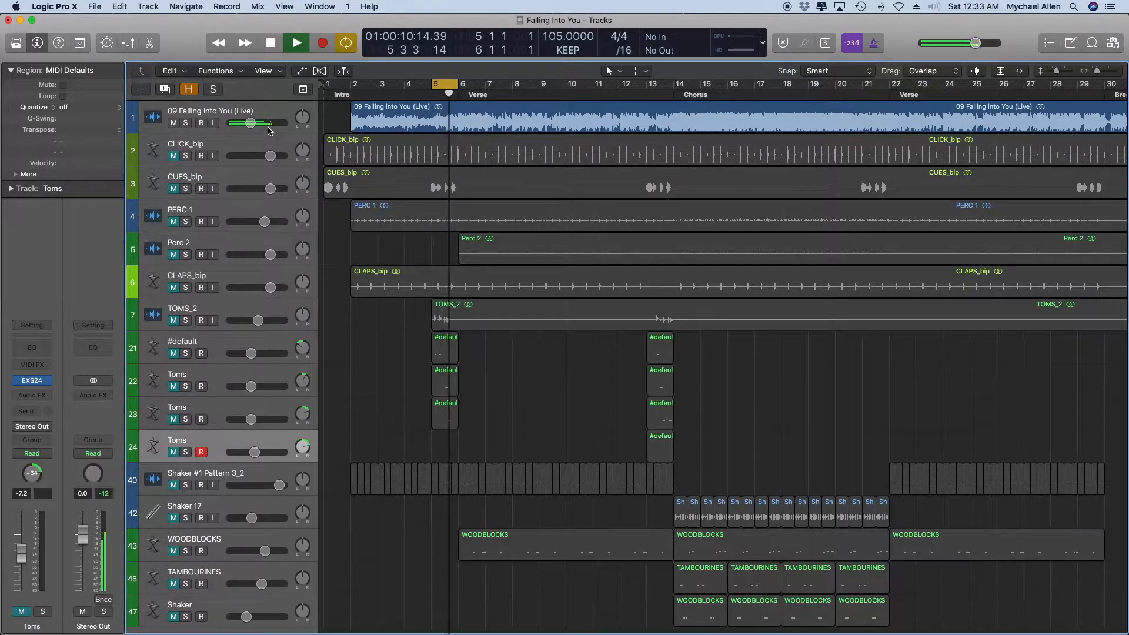
key(space)
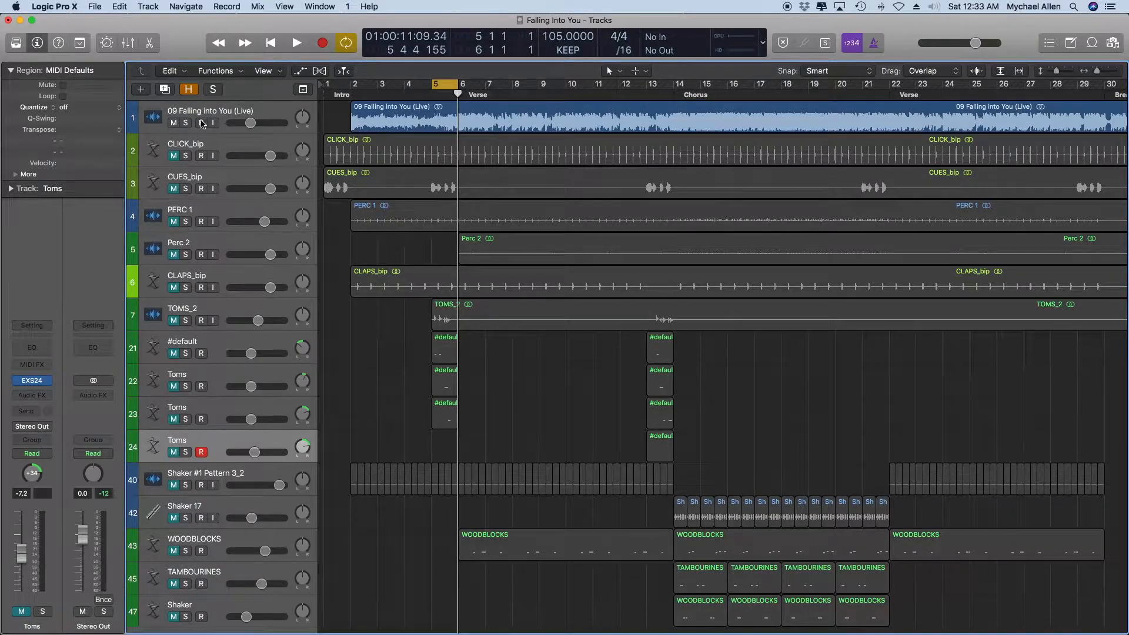
Open the new-track options and dismiss them without creating a track.
click(141, 89)
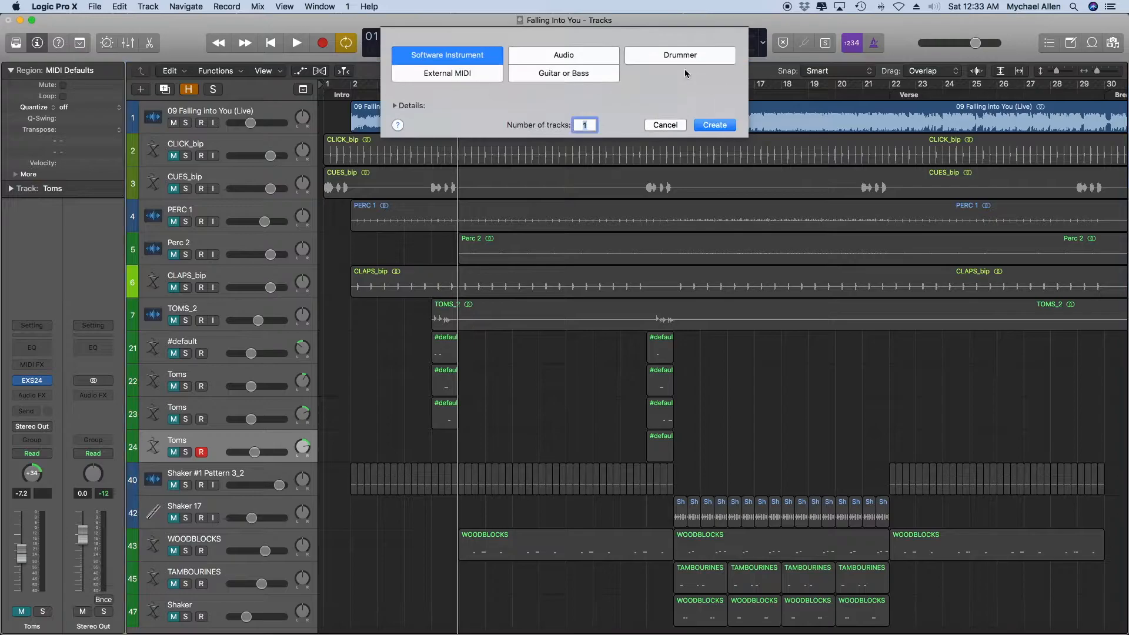
click(665, 125)
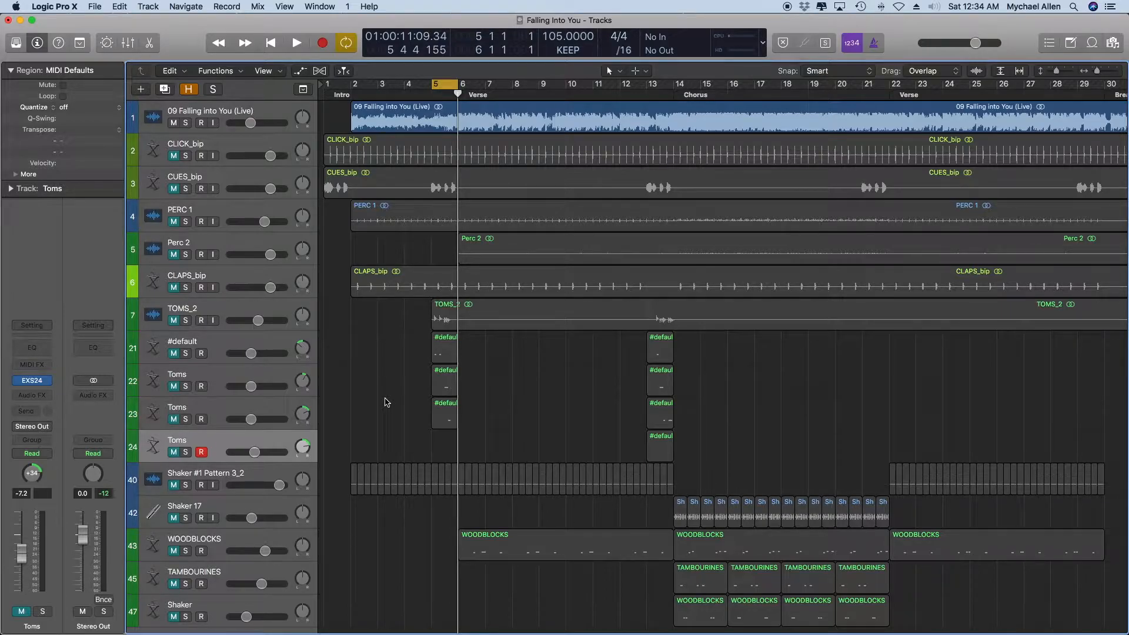
Open the EXS24 sampler on the #default track, look through the Myke Drums sampler instruments, and close the plug-in.
click(224, 342)
click(395, 390)
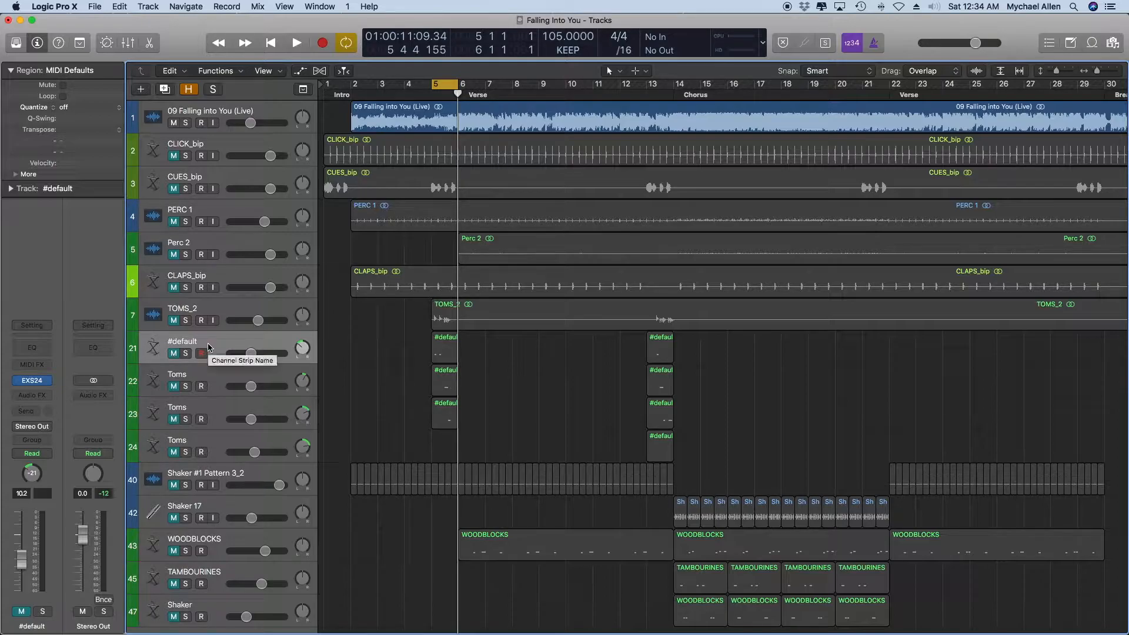
click(517, 386)
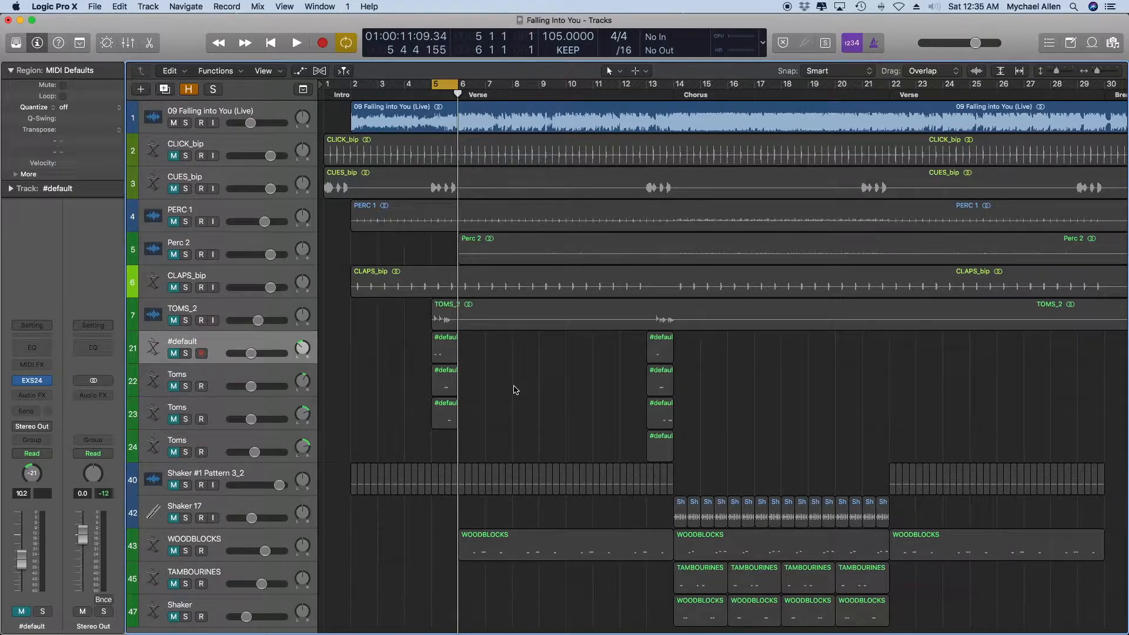
click(30, 389)
click(297, 90)
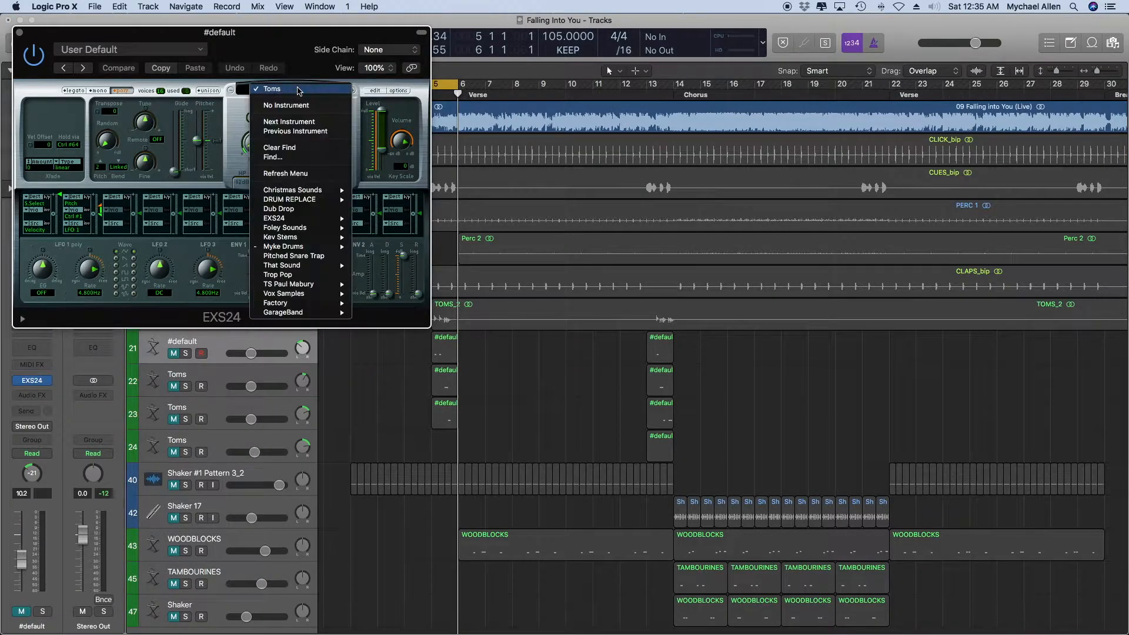
mouse_move(312, 248)
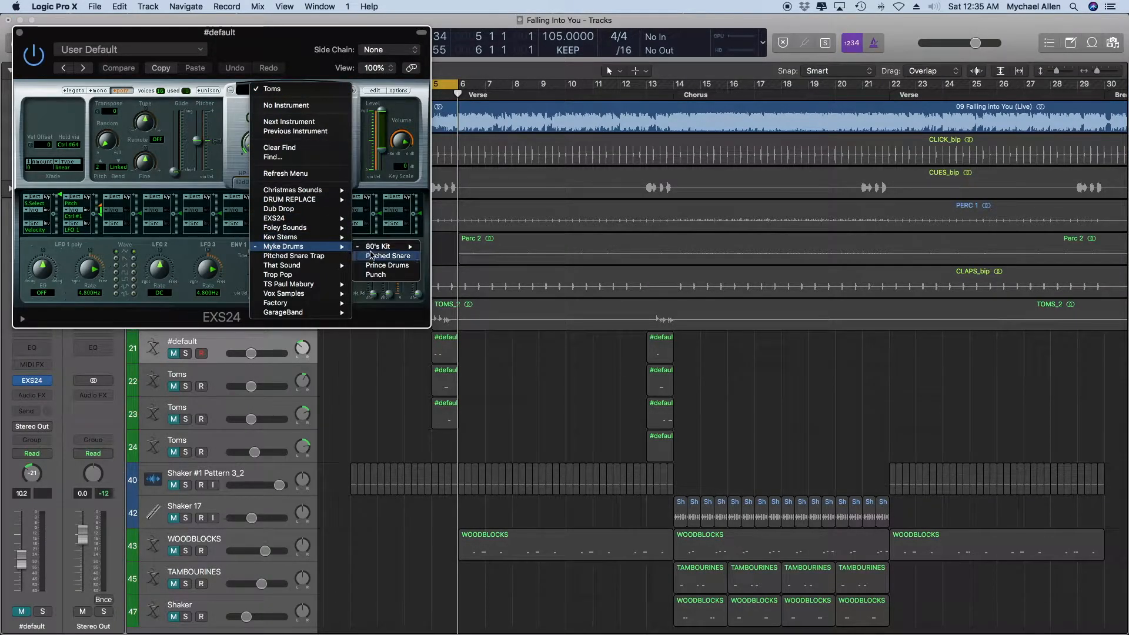
click(529, 352)
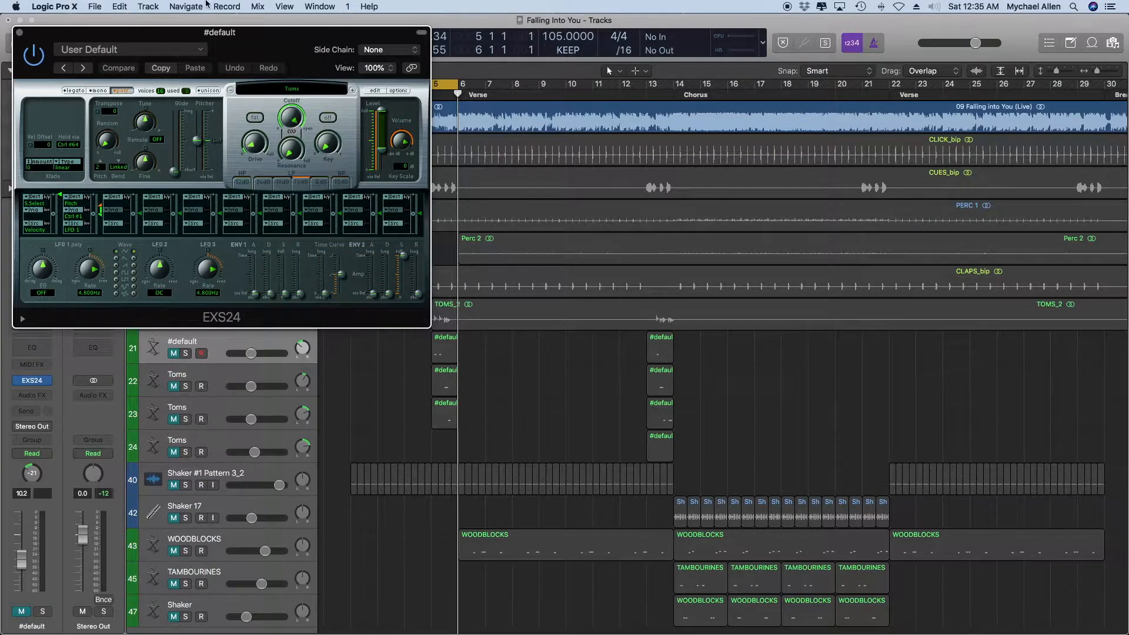
click(19, 33)
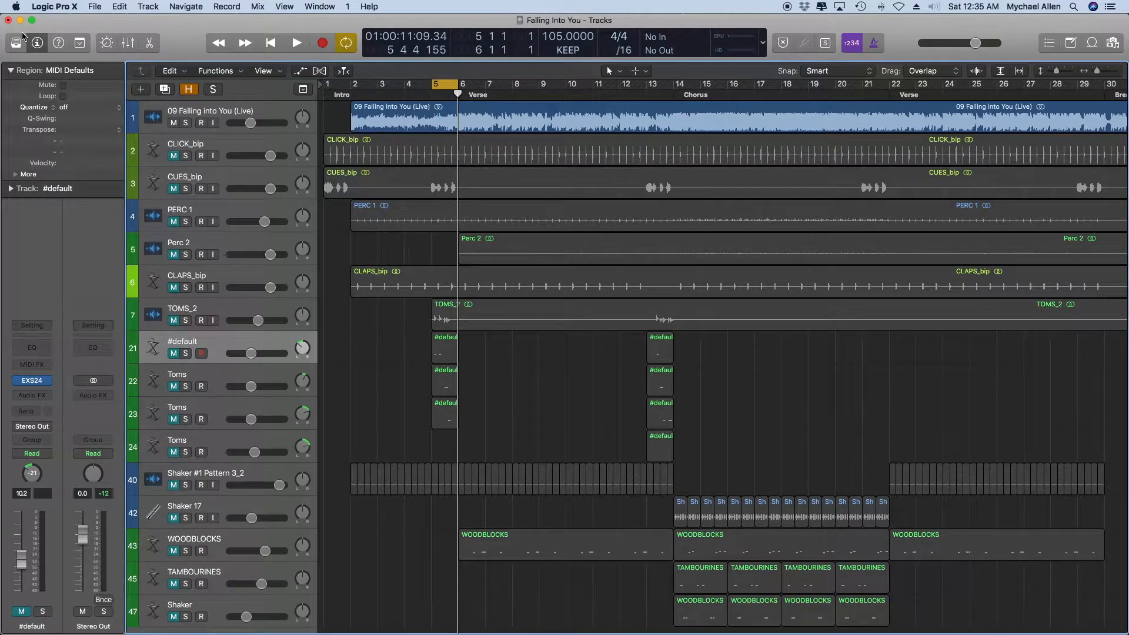
Disarm recording on the #default track and unmute tracks 21 to 23 together.
click(496, 471)
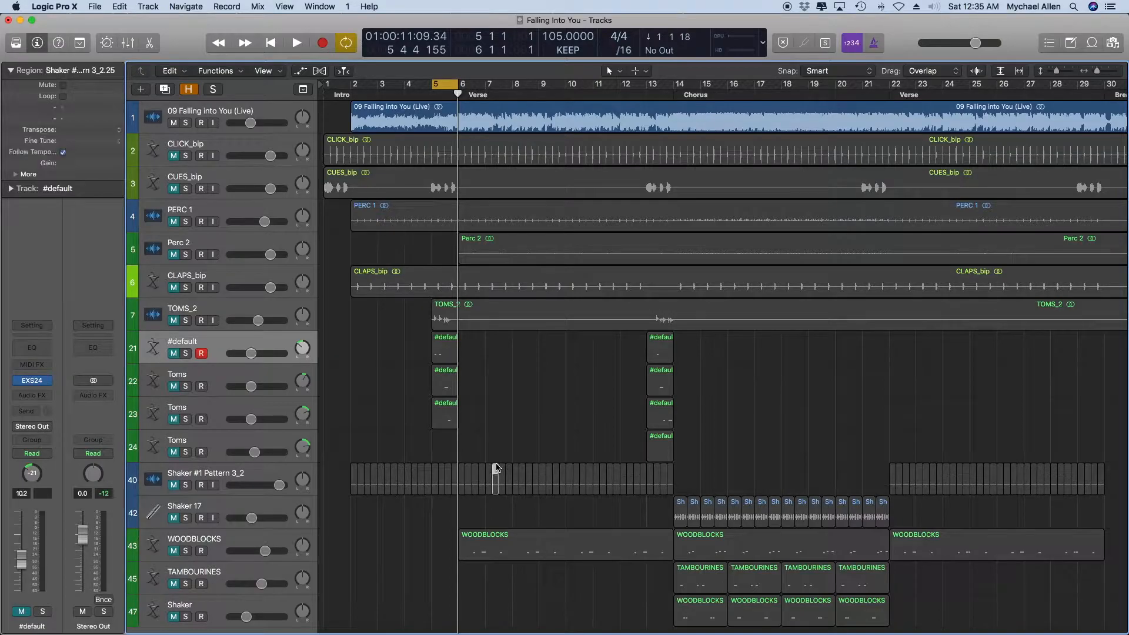
click(470, 448)
click(203, 354)
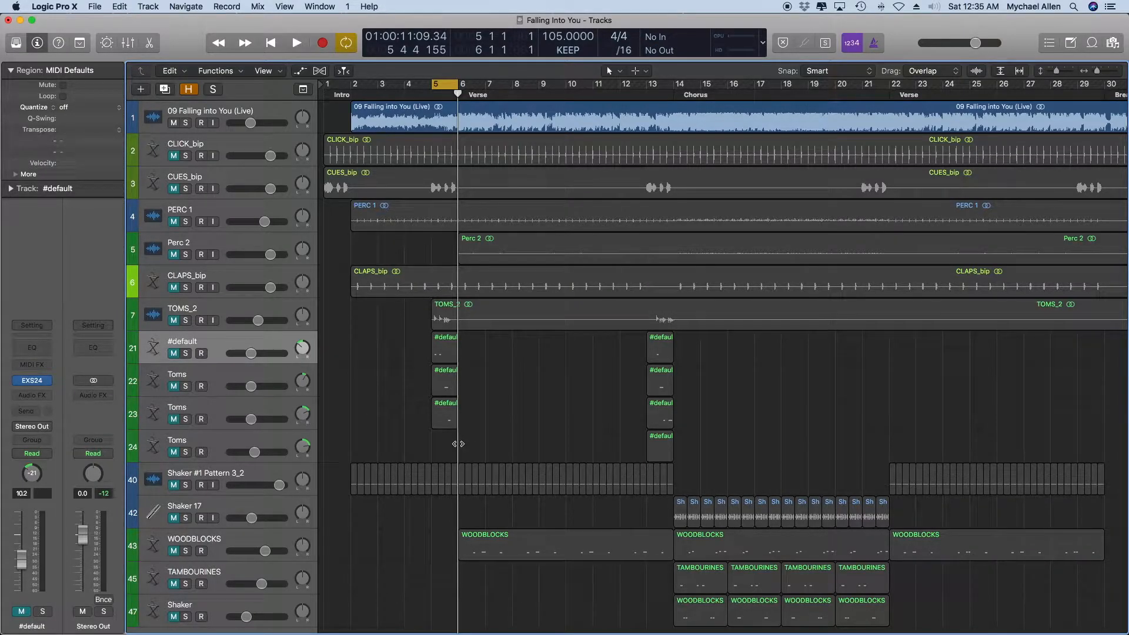
shift+click(177, 414)
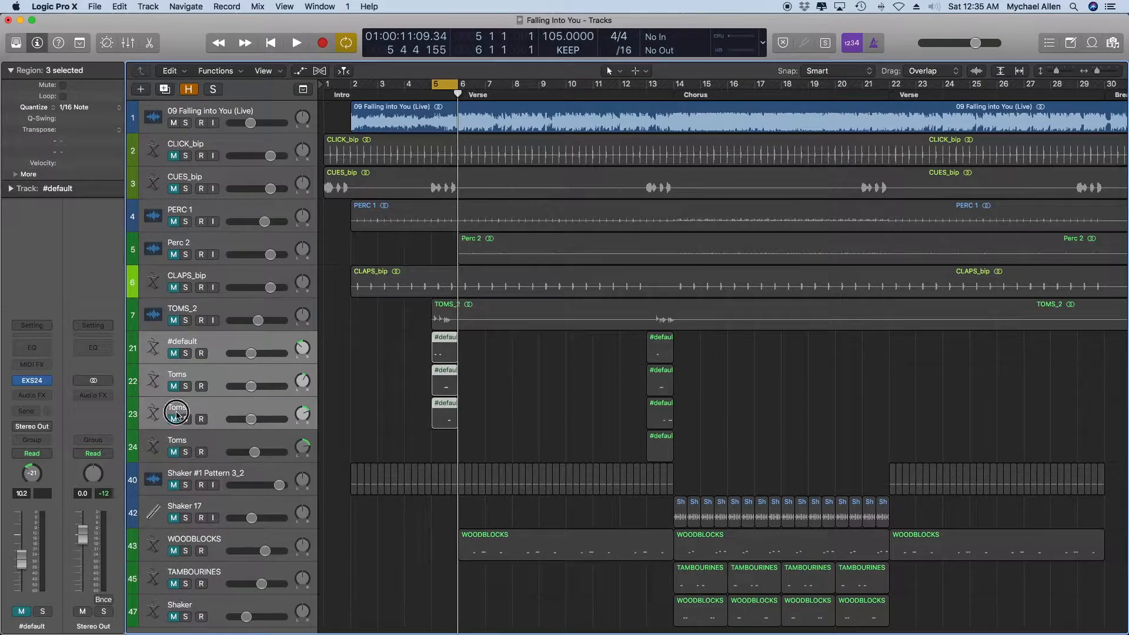
click(177, 412)
click(174, 419)
shift+click(175, 346)
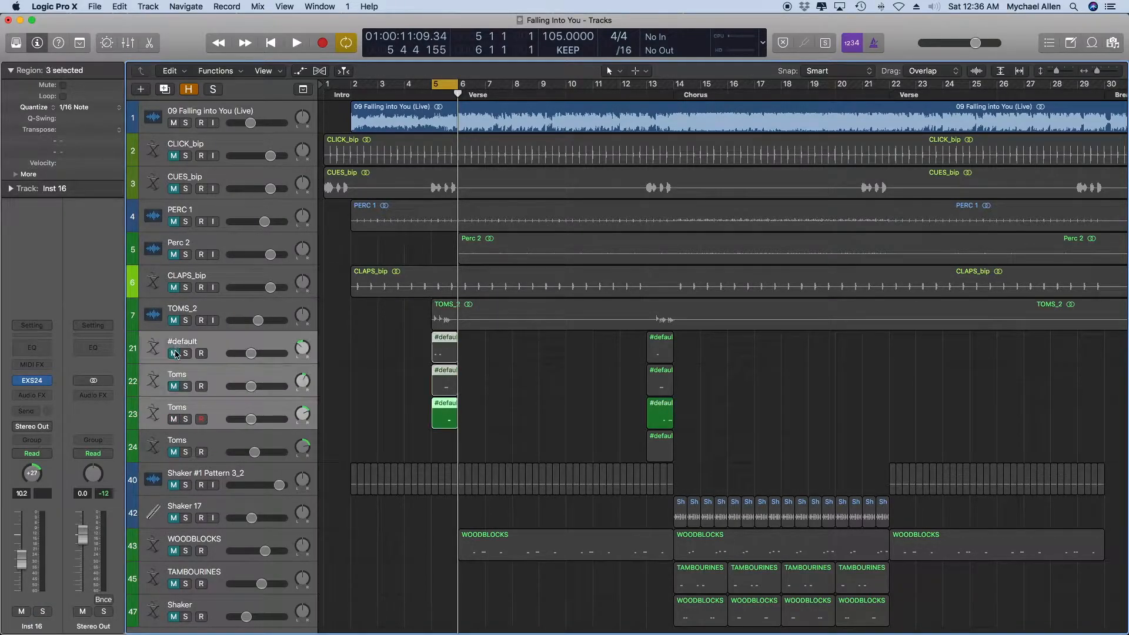
click(174, 353)
click(385, 438)
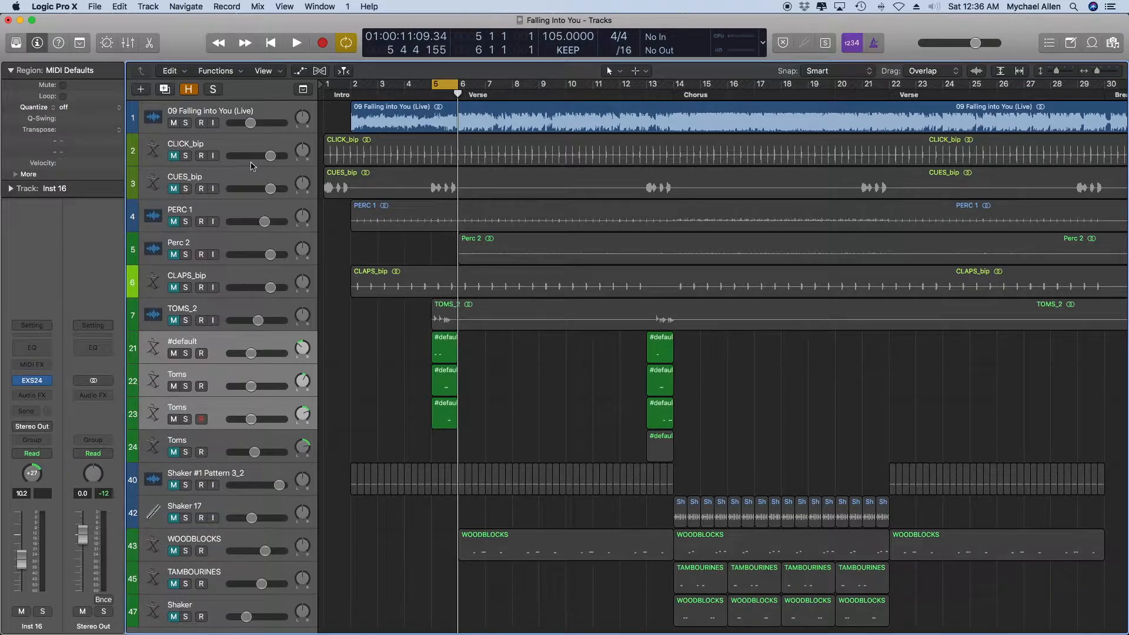
Audition the toms on tracks 21 to 23 over the bar 5 cycle with the live song track muted, and mute the toms again.
click(174, 122)
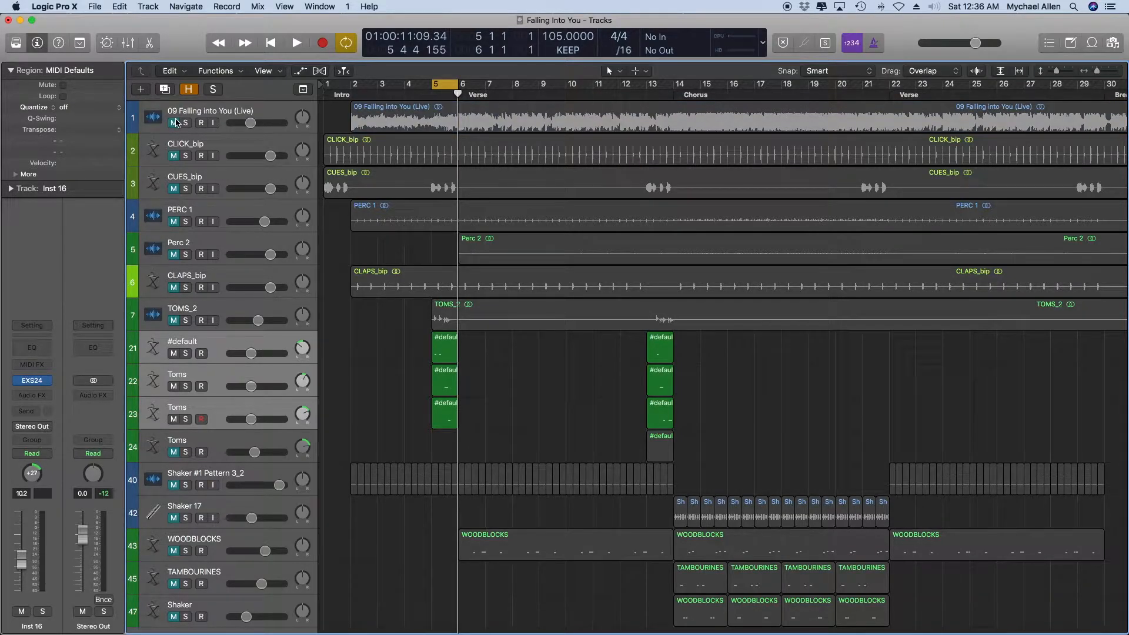
key(space)
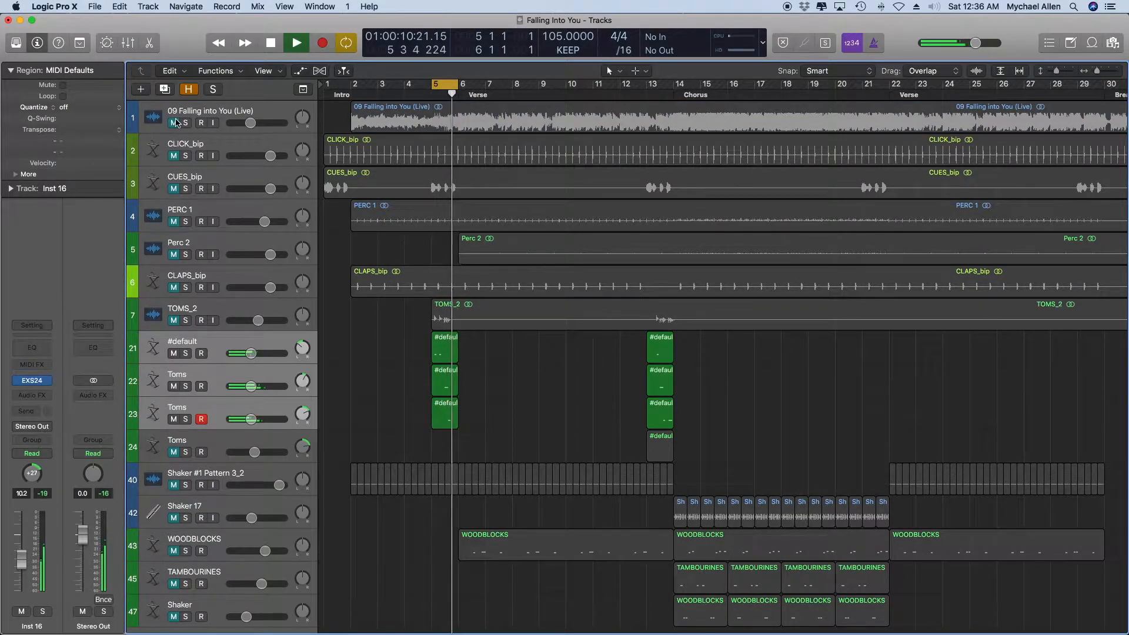
key(space)
click(175, 123)
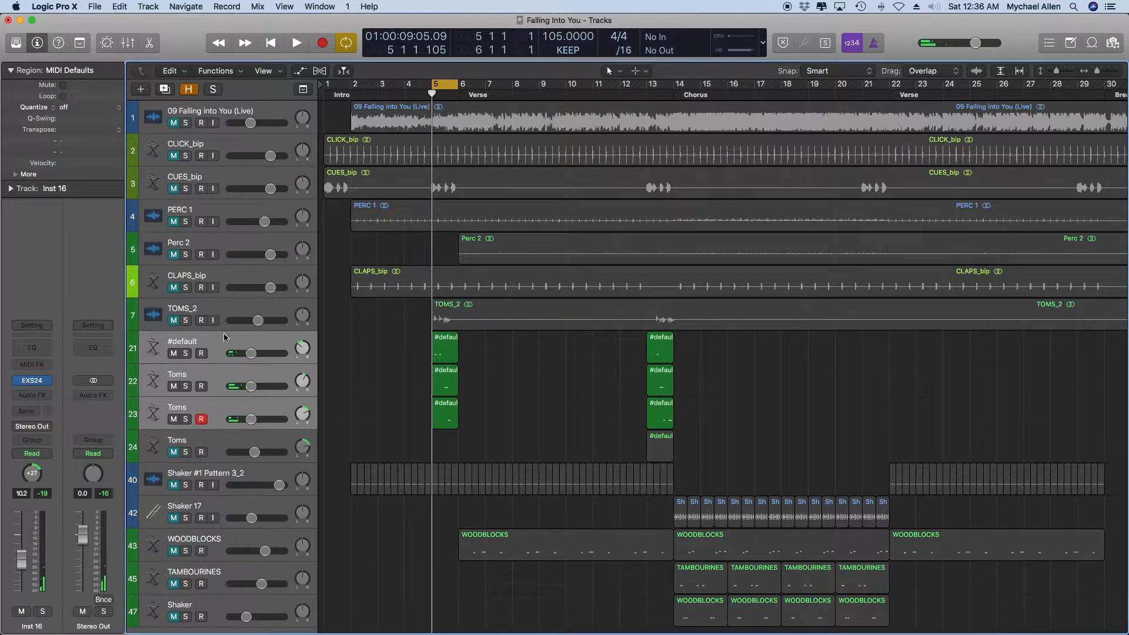
click(173, 354)
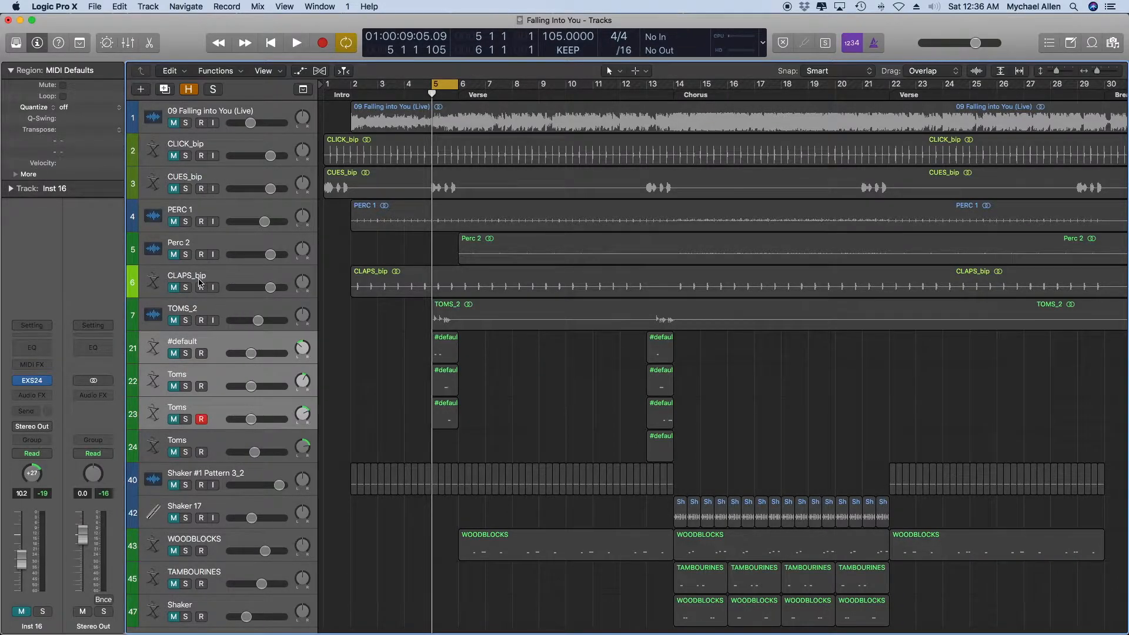
Solo tracks 21 to 23 together with the 09 Falling into You (Live) track.
click(385, 363)
drag(185, 353, 185, 419)
click(186, 123)
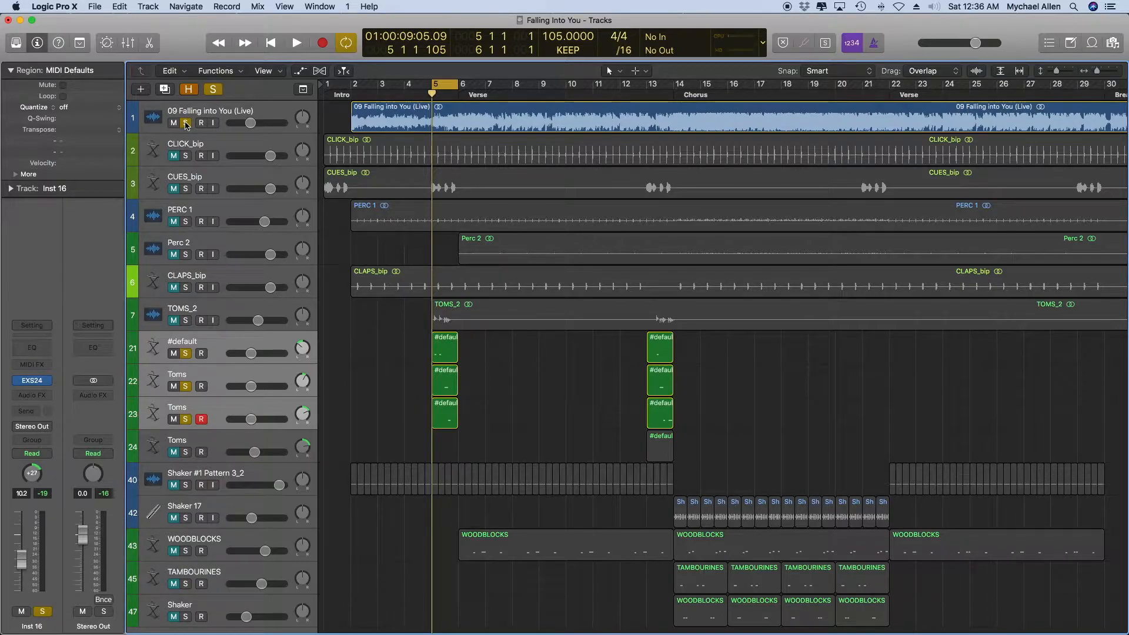
Lower the 09 Falling into You (Live) track's volume and listen to it with the toms over the bar 5 cycle.
drag(251, 123, 240, 123)
key(space)
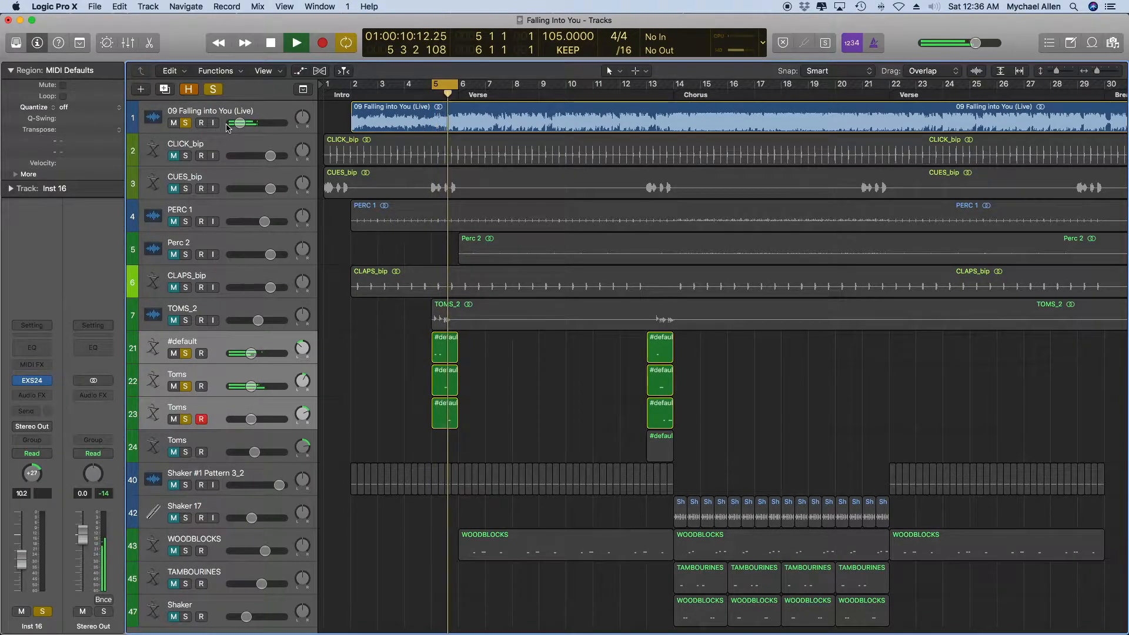
key(space)
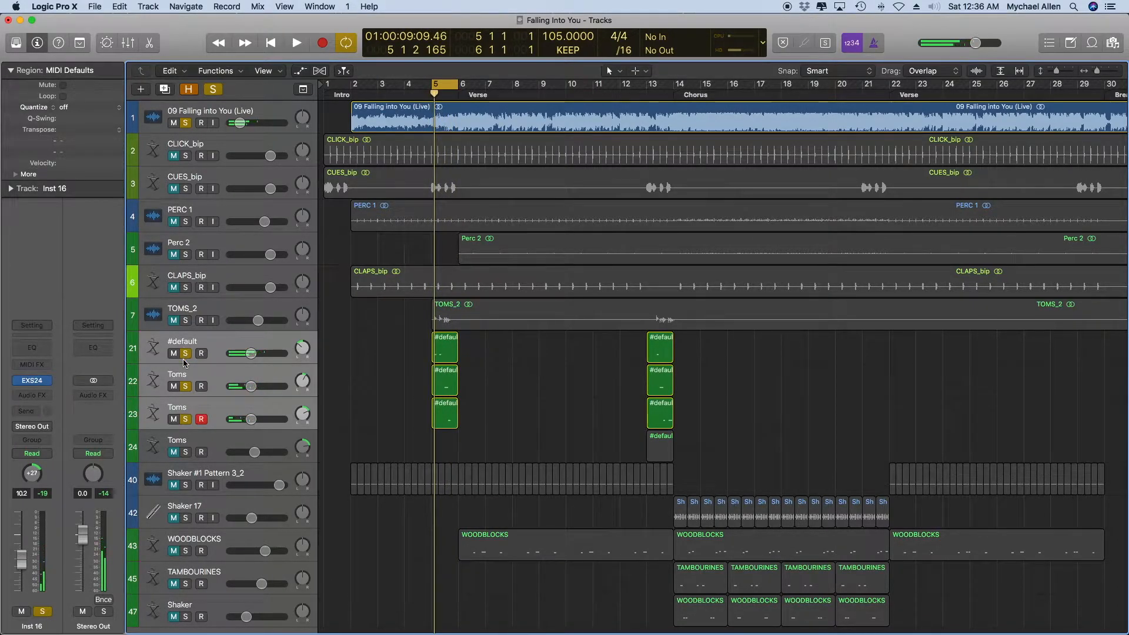
Unsolo tracks 21 to 23 and look at the commands available for their three regions at bar 5.
click(186, 354)
click(486, 383)
drag(494, 360, 418, 412)
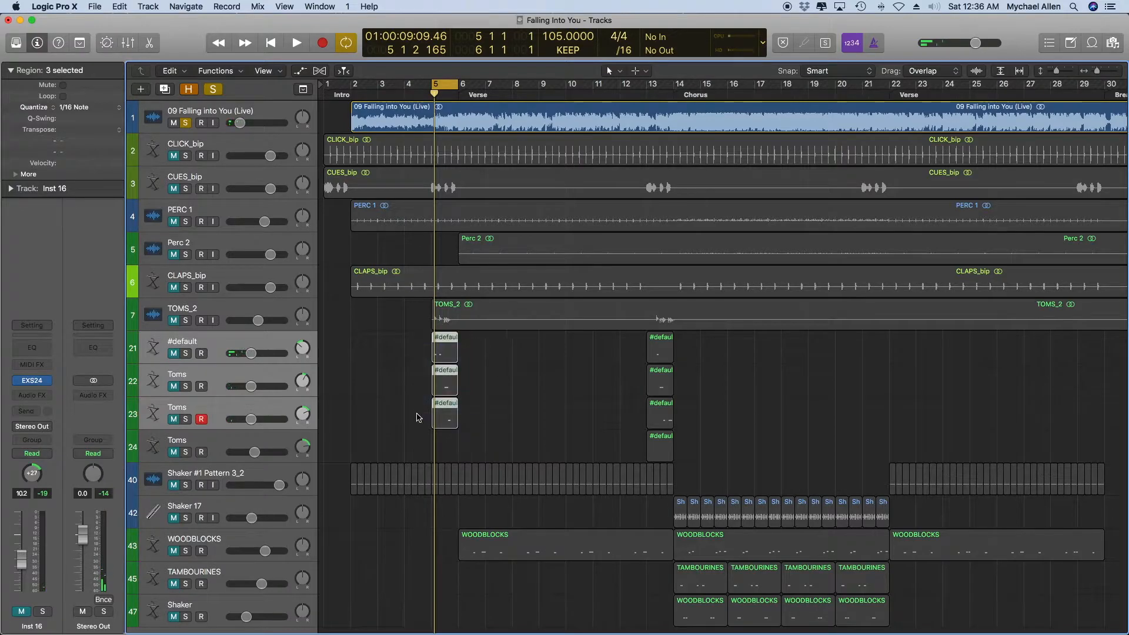
right_click(448, 347)
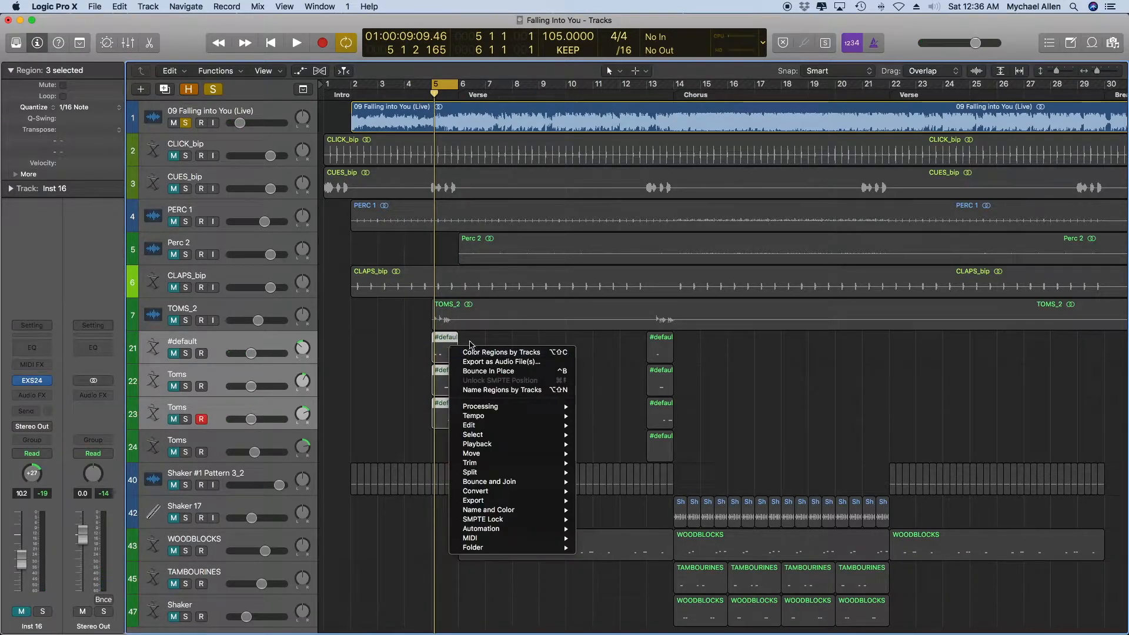
click(474, 336)
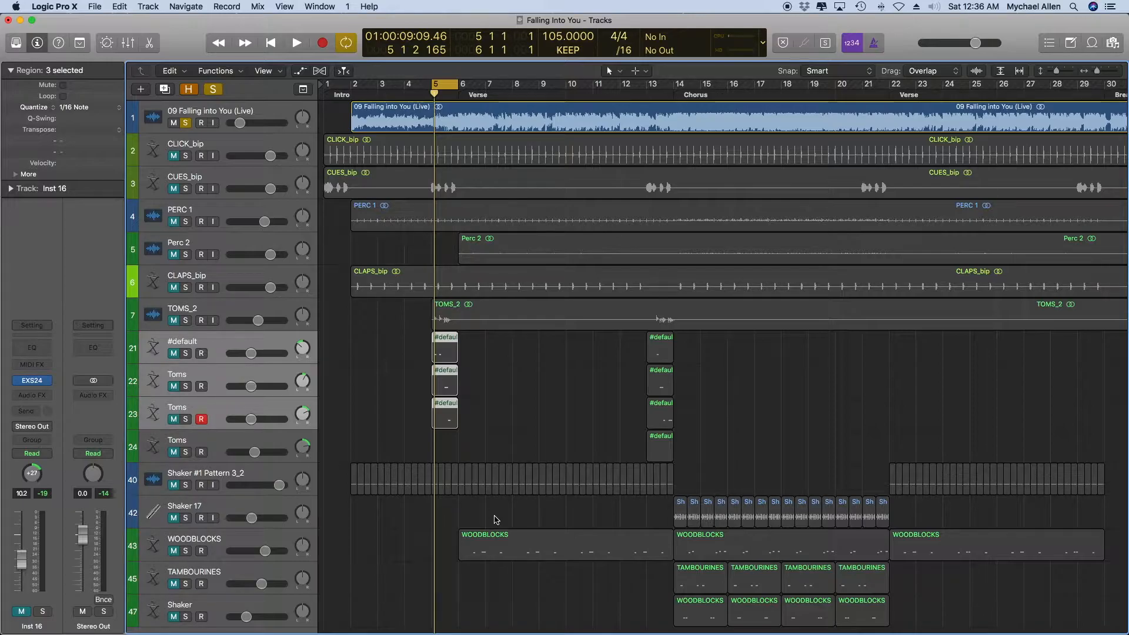
click(473, 393)
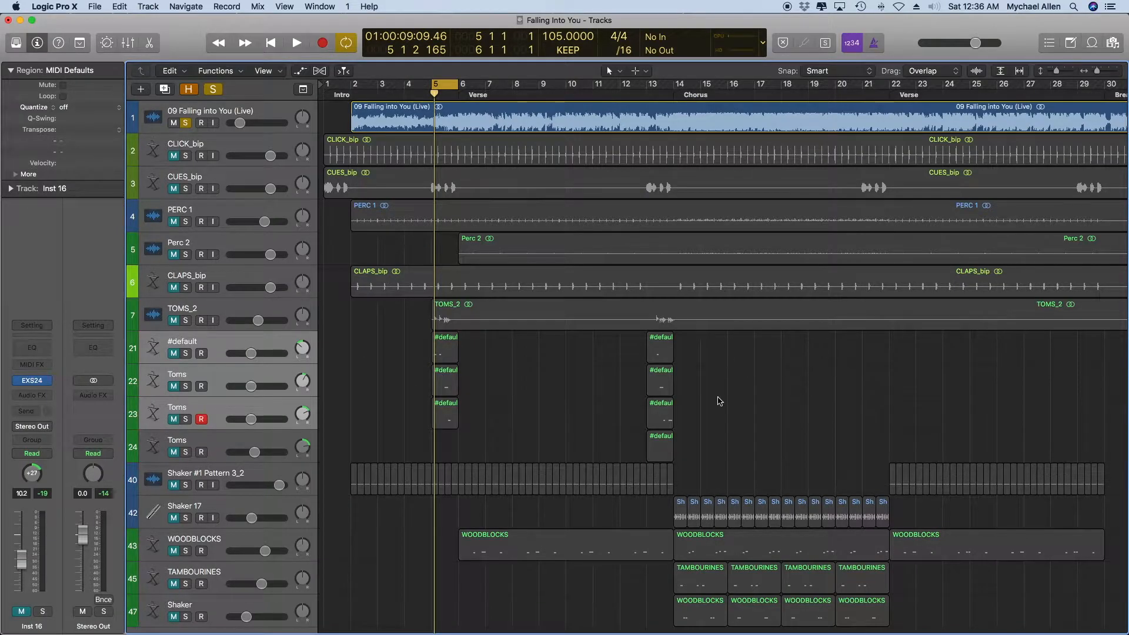
key(super+Left)
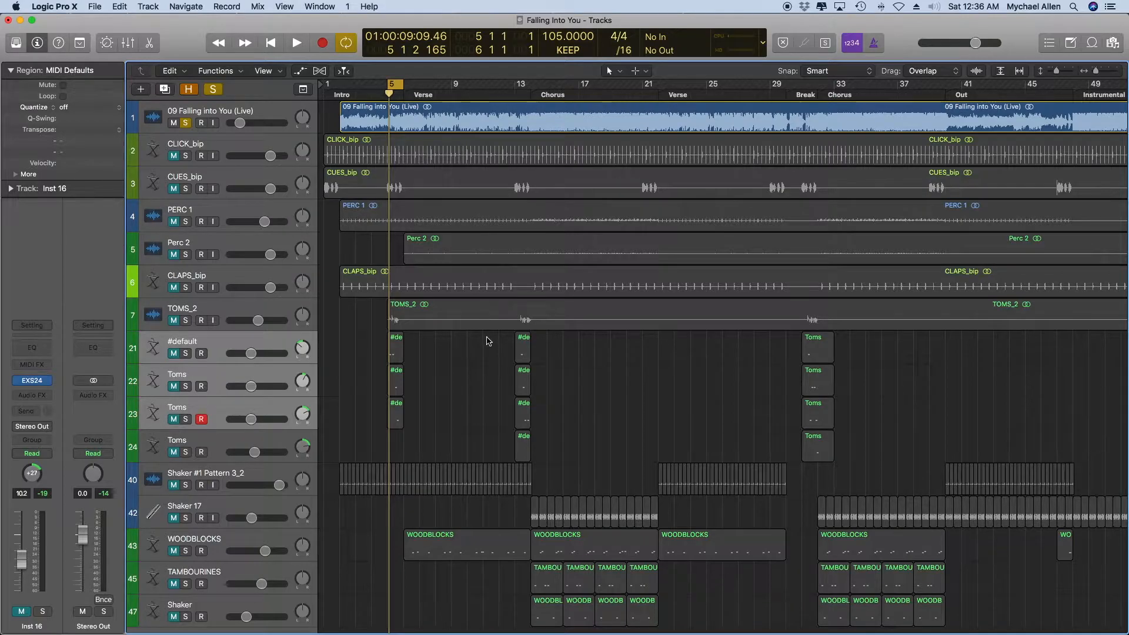
Set the cycle range to run from bar 2 to bar 10.
scroll(596, 391, right, 5)
scroll(361, 391, right, 2)
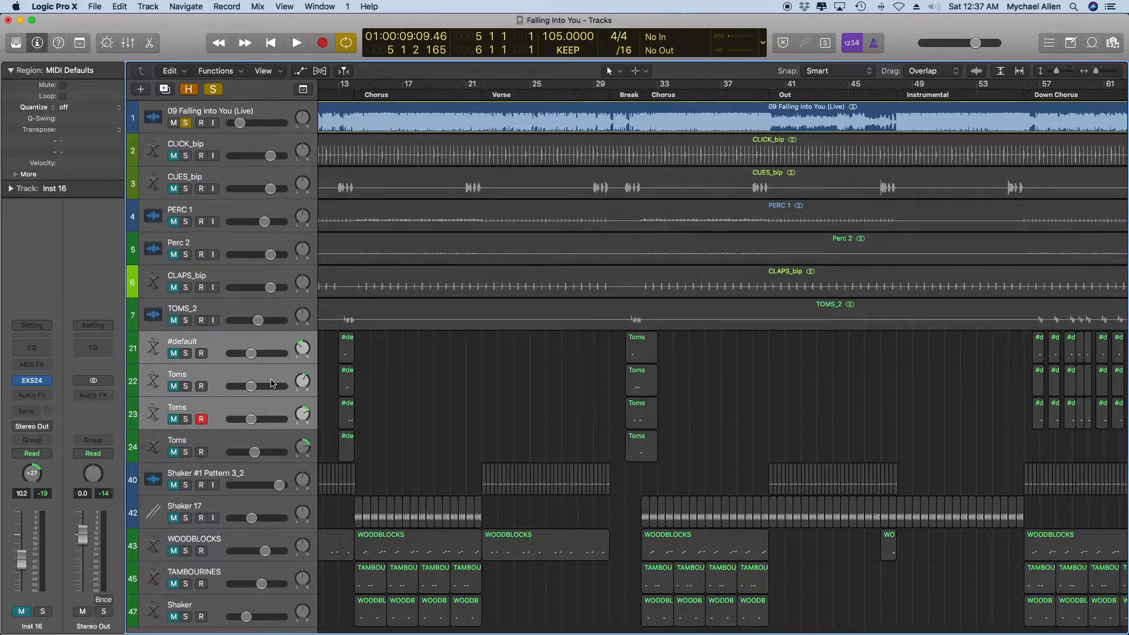
key(super+Left)
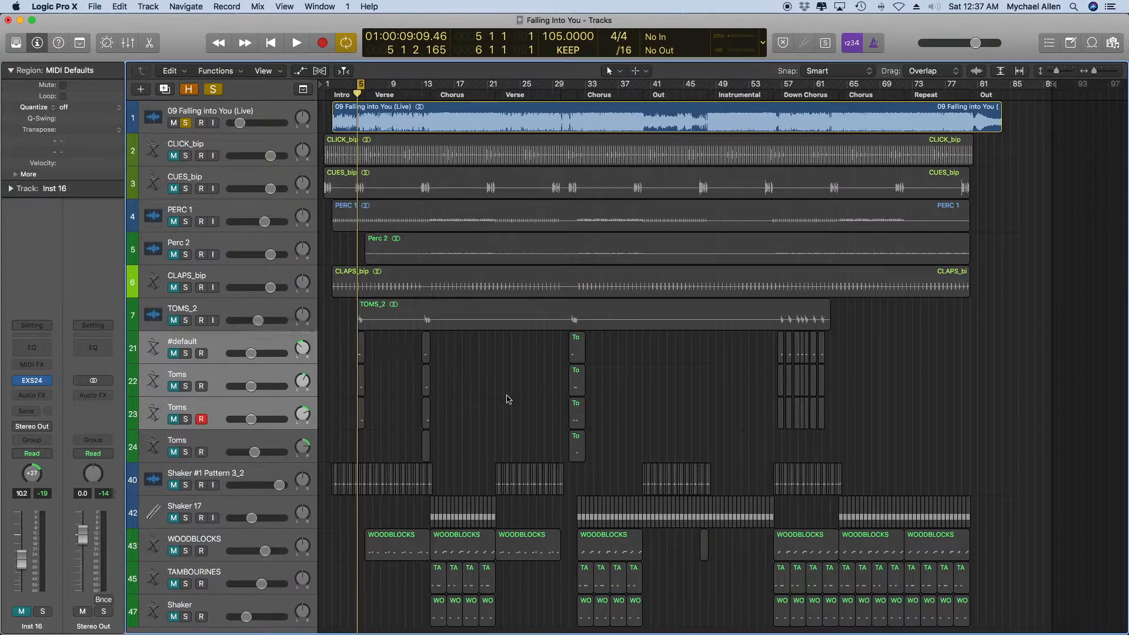
scroll(501, 398, down, 1)
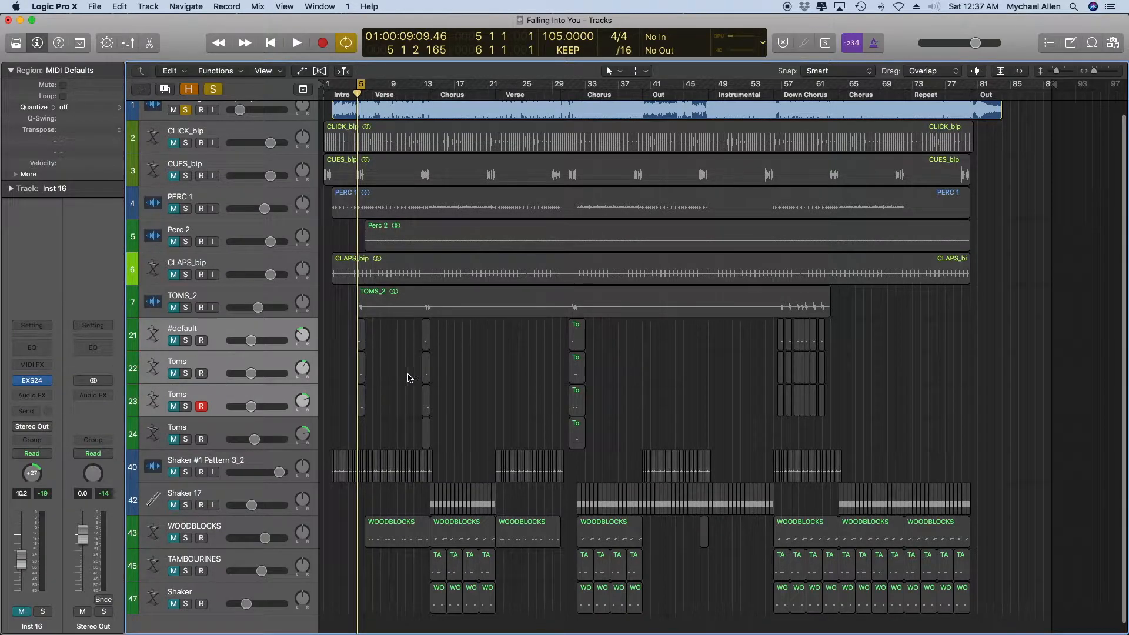
scroll(449, 353, up, 1)
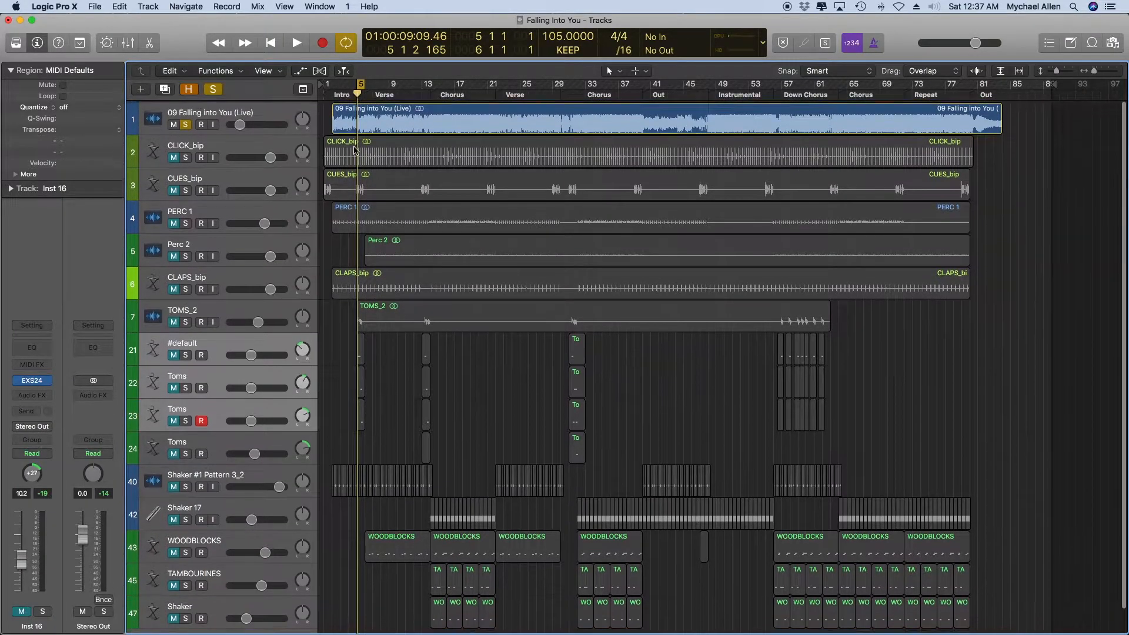
key(super+Right)
key(super+Right)
key(super+Right)
key(super+Right)
scroll(366, 121, left, 4)
drag(442, 86, 355, 84)
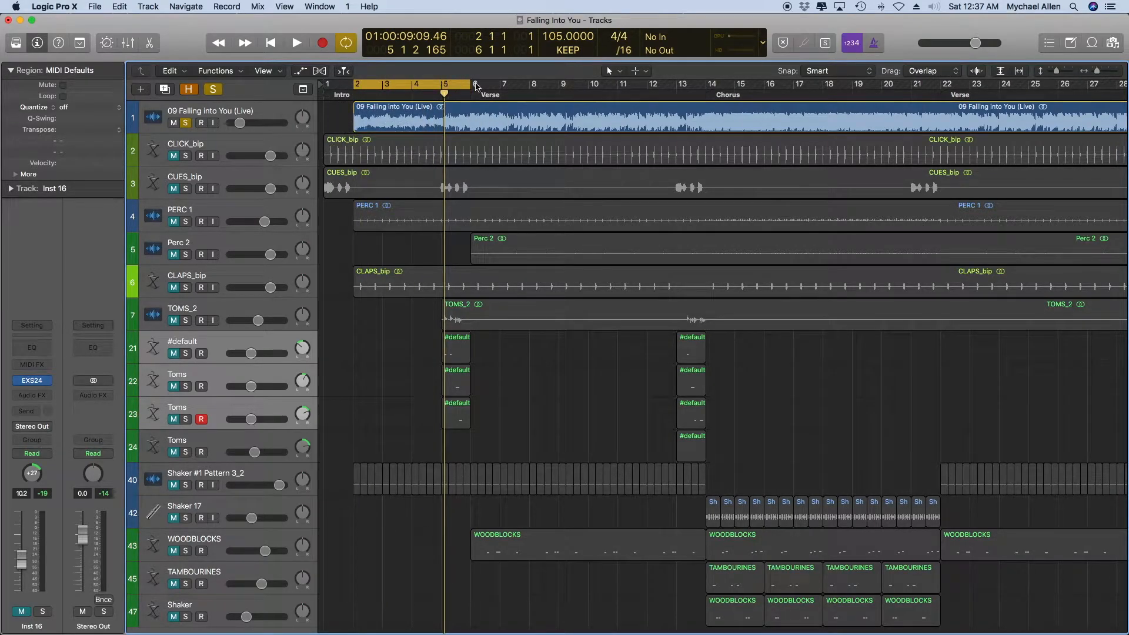
drag(471, 84, 588, 184)
Play the soloed 09 Falling into You (Live) track from bar 2 while raising its volume, and end by unsoloing it and stopping playback.
key(space)
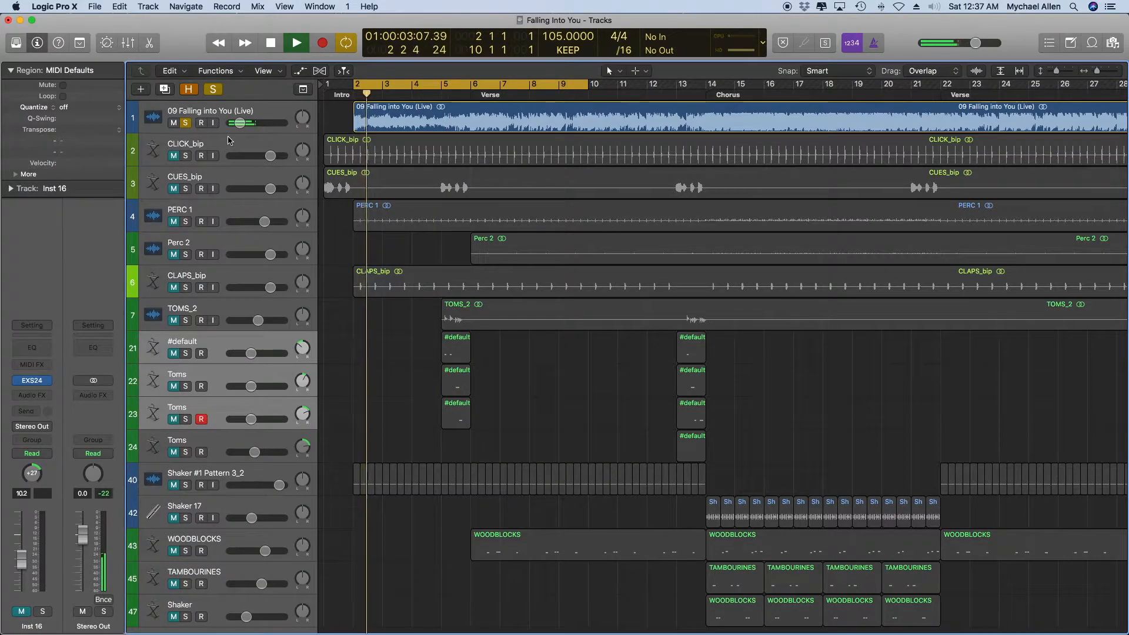
drag(238, 128, 254, 143)
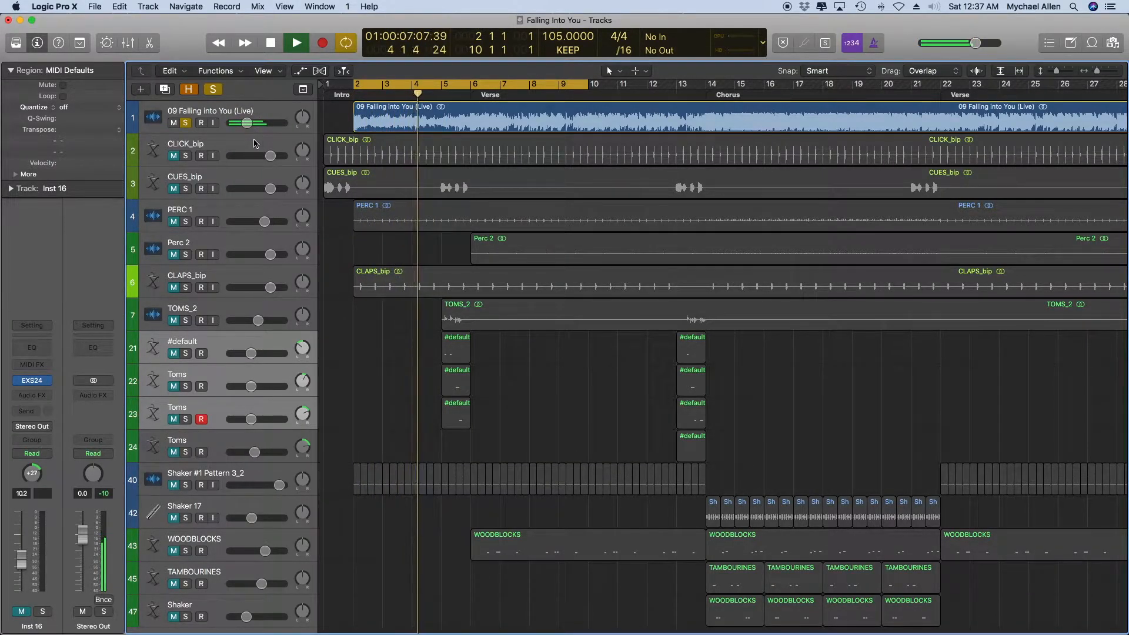
click(187, 123)
key(space)
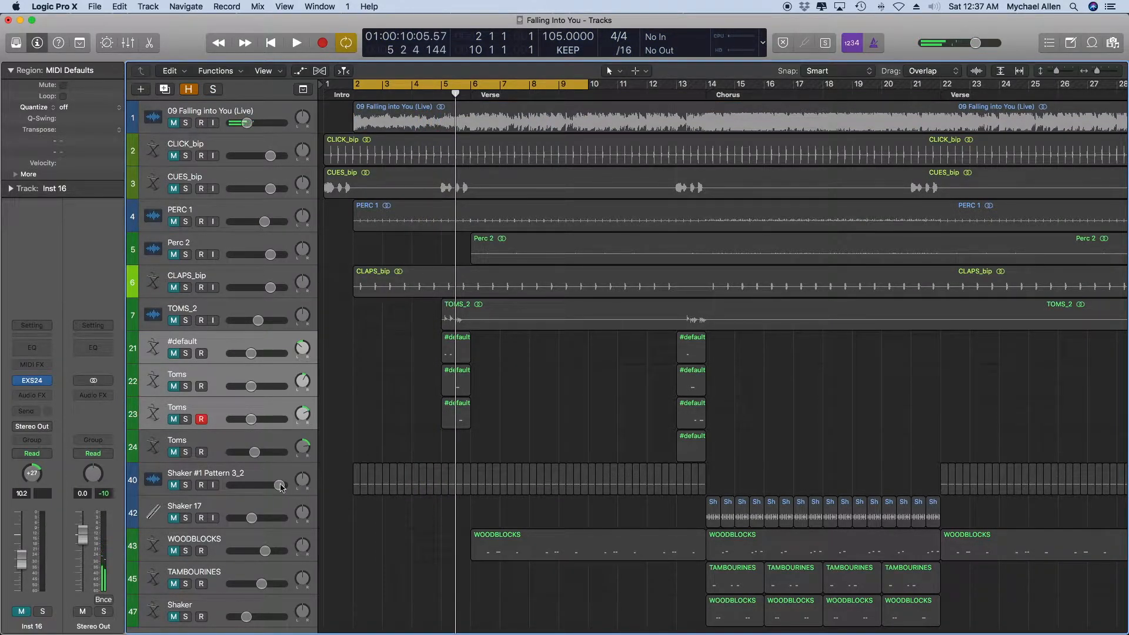
Unmute the Shaker #1 Pattern 3_2 track and listen to it alone over the bar 2 to 10 cycle.
click(166, 485)
click(174, 485)
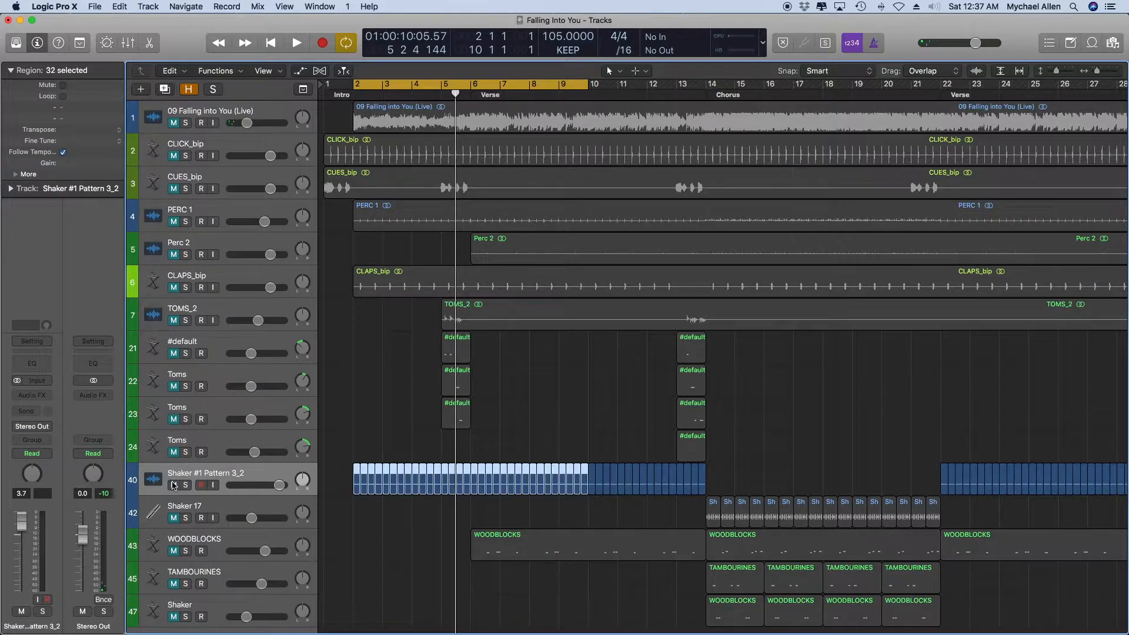
click(486, 516)
key(space)
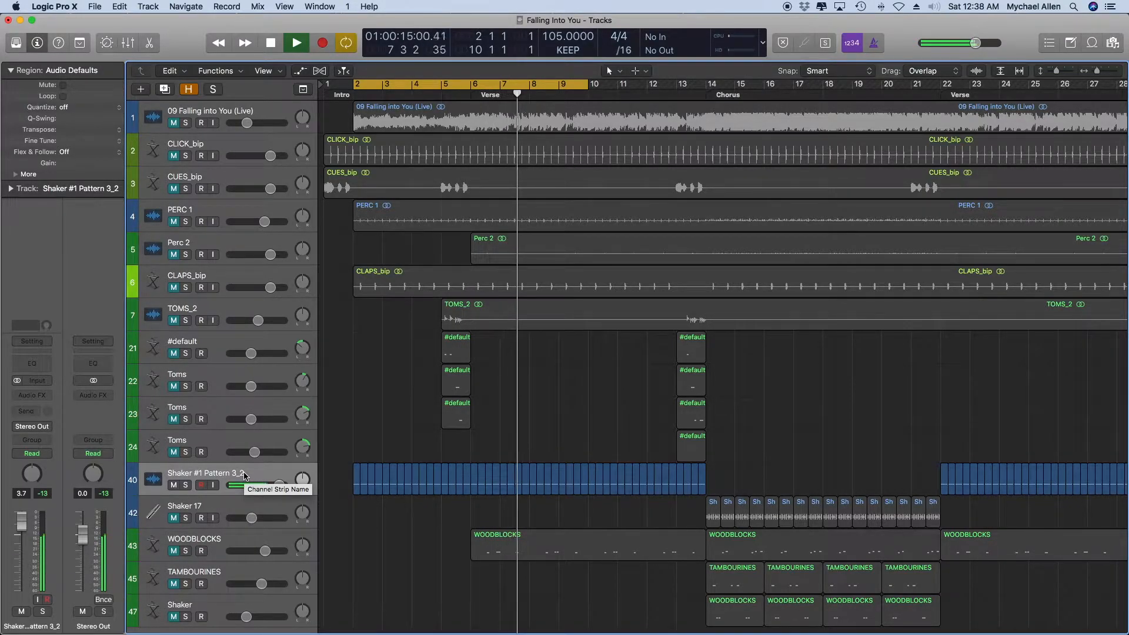
key(space)
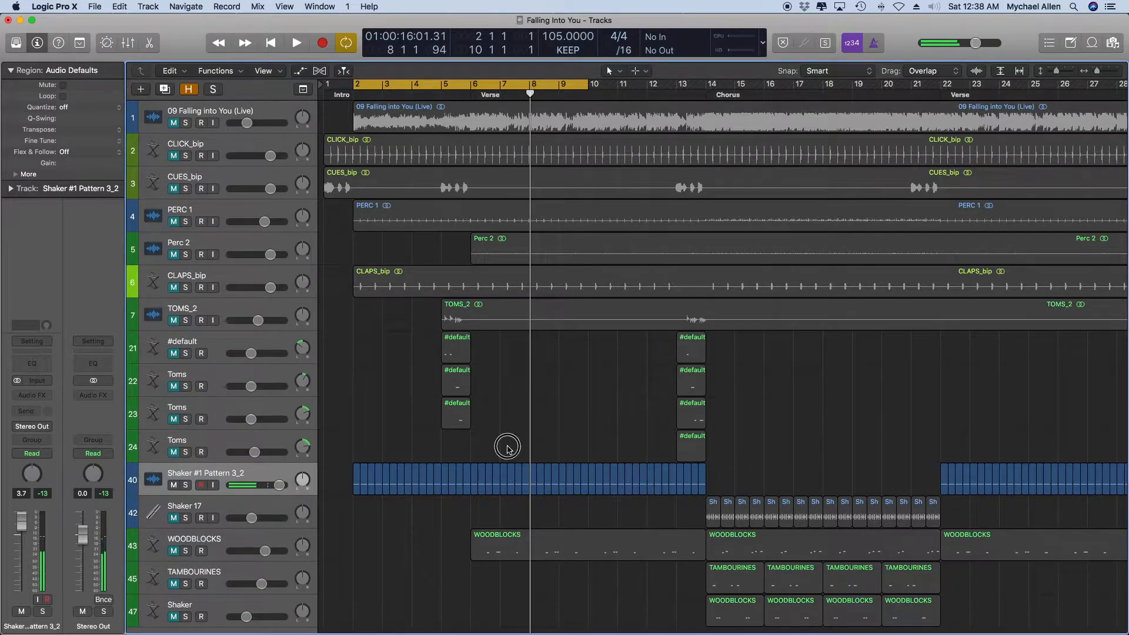
Solo the 09 Falling into You (Live) and Shaker #1 Pattern 3_2 tracks, listen to them together, and unsolo both.
click(185, 122)
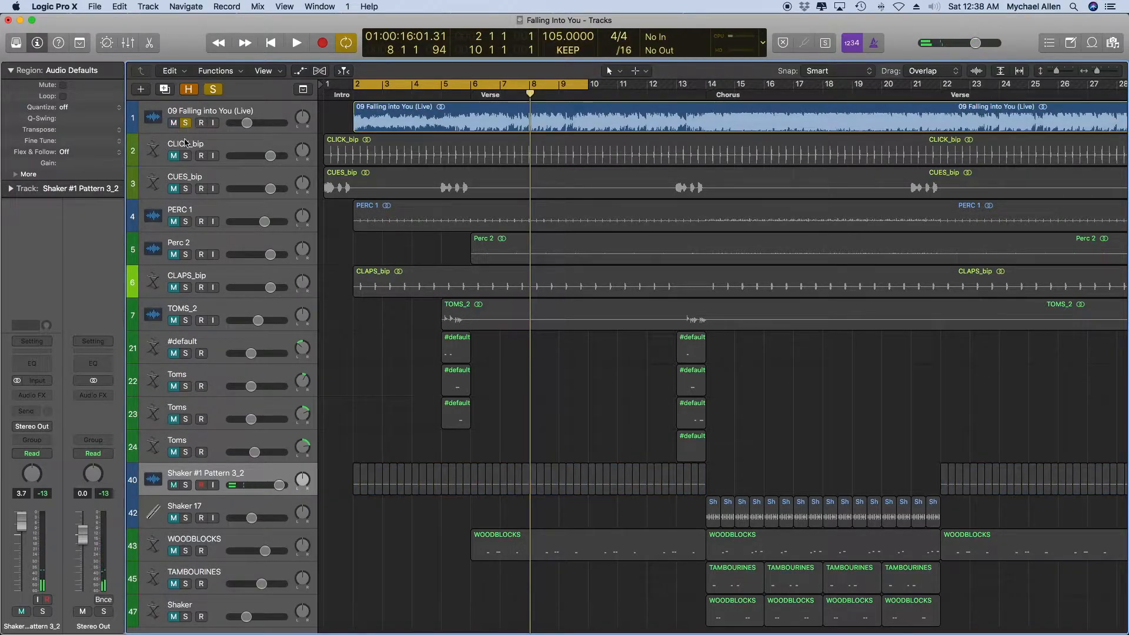
click(185, 485)
key(space)
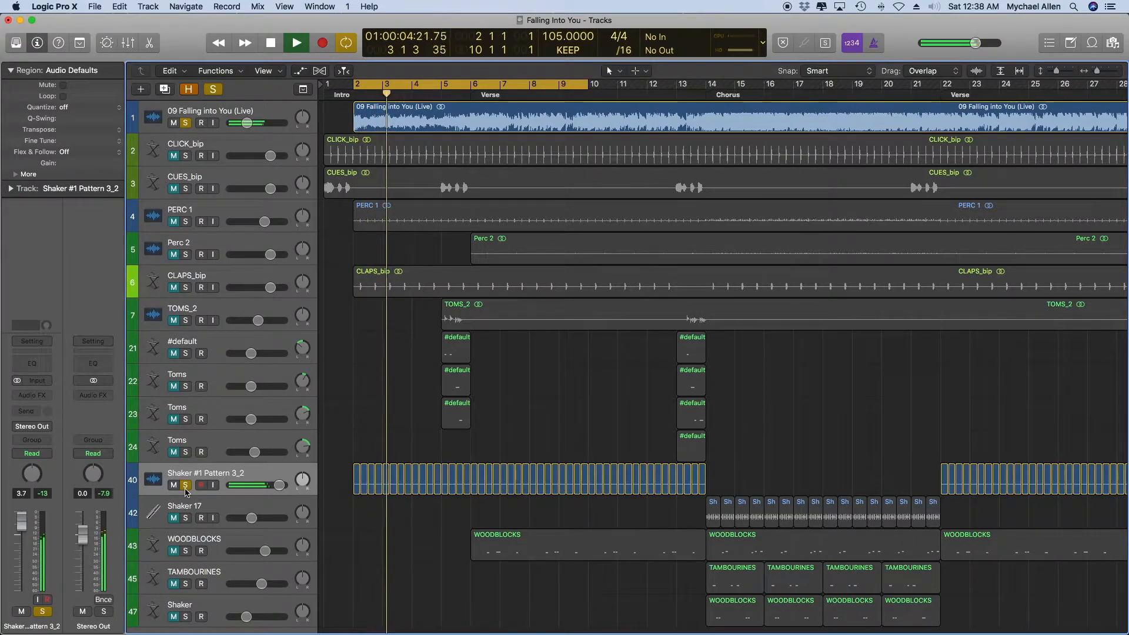
key(space)
click(185, 123)
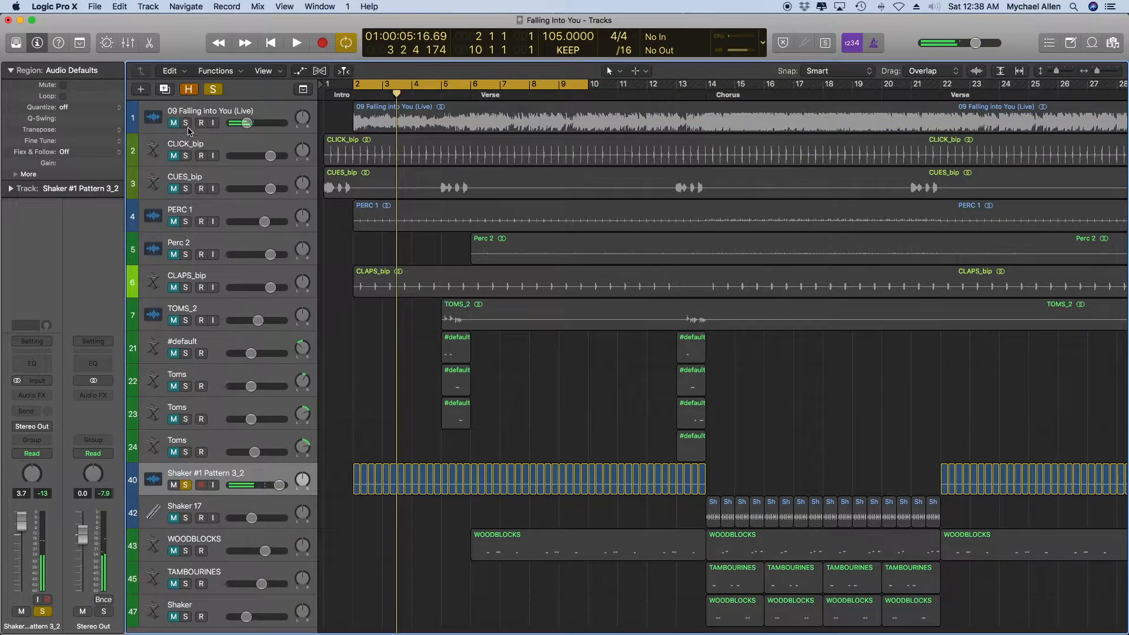
click(185, 484)
click(249, 475)
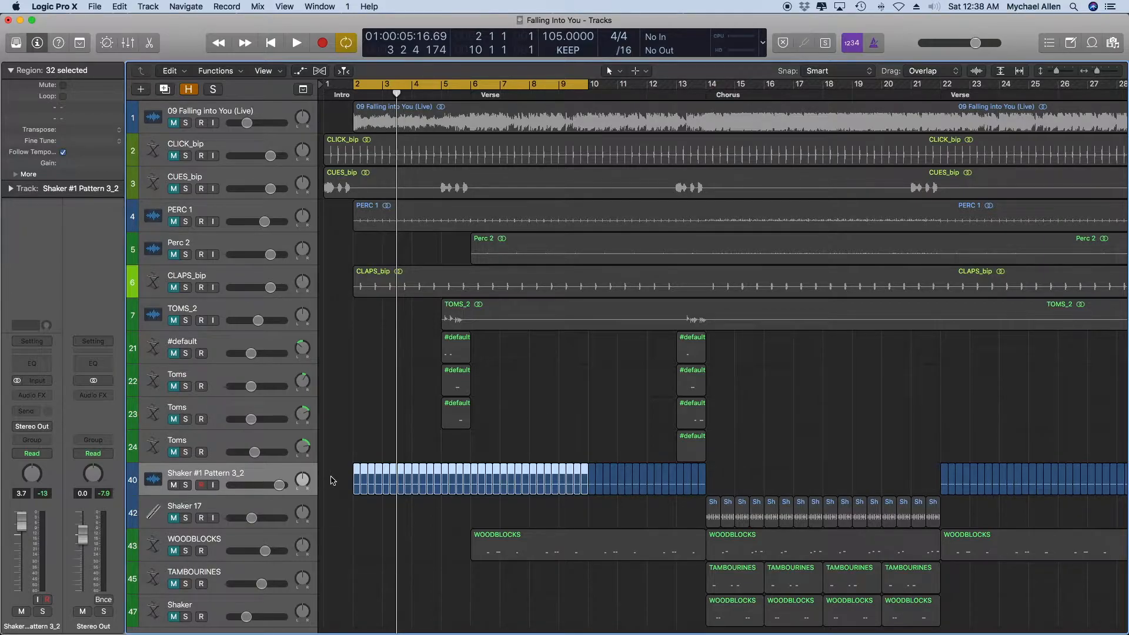
click(331, 480)
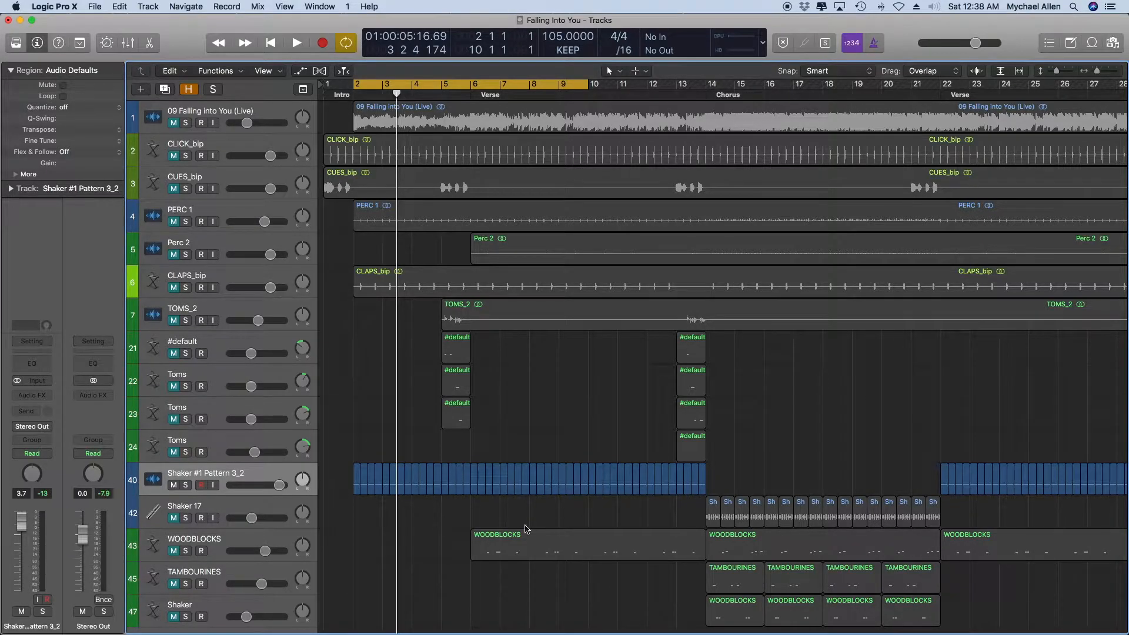
Look over the Shaker #1 Pattern 3_2 regions across the whole song, picking out the first one at bar 2.
key(super+Left)
key(super+Left)
key(super+Left)
key(super+Left)
key(super+Left)
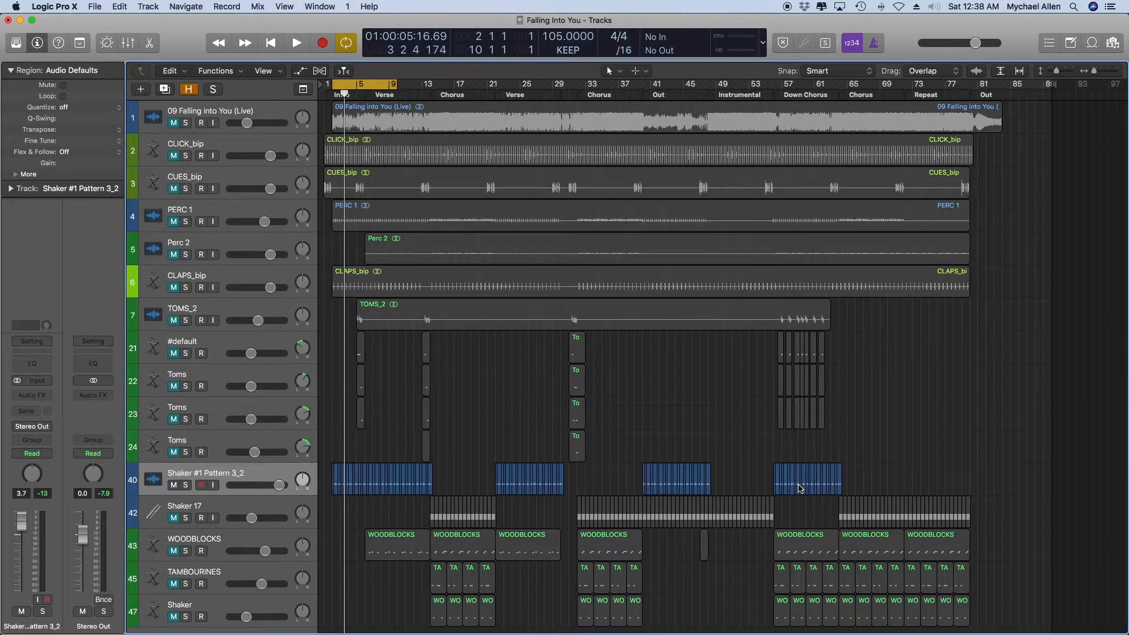
key(super+Right)
key(super+Right)
key(super+Right)
key(super+Right)
key(super+Right)
key(super+Right)
key(super+Left)
key(super+Left)
key(super+Left)
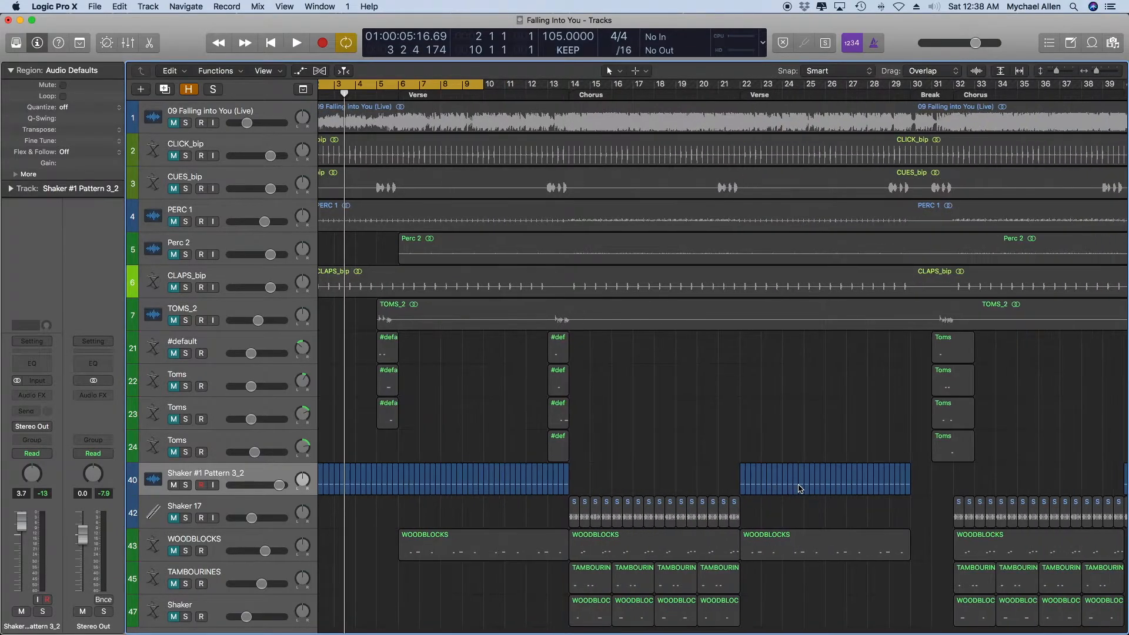
scroll(800, 488, left, 3)
click(324, 488)
click(349, 480)
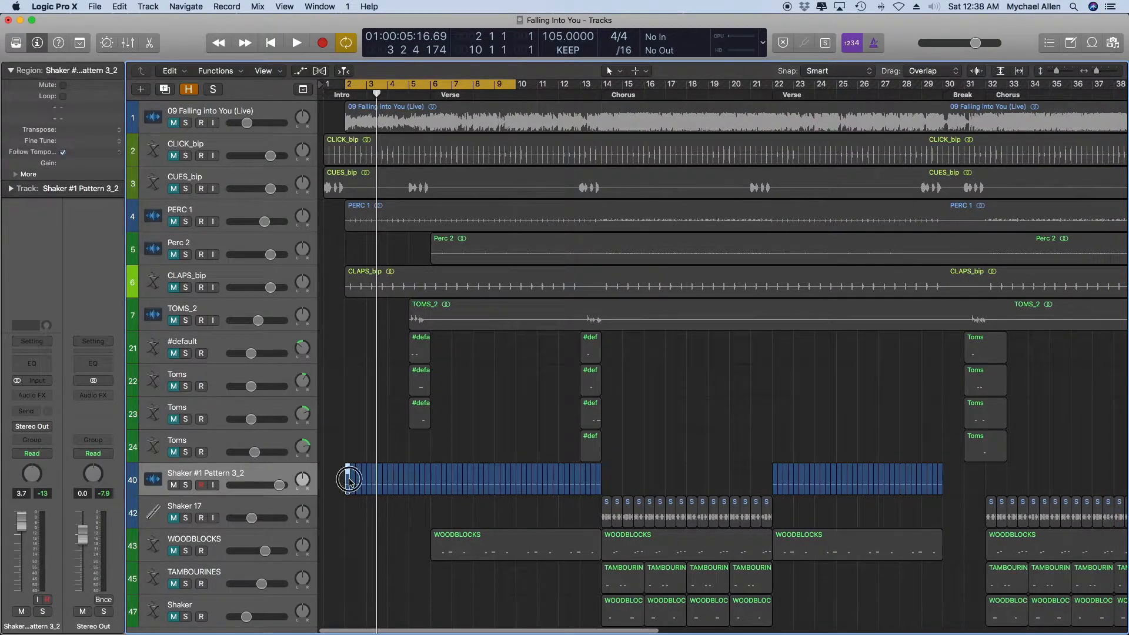
click(346, 505)
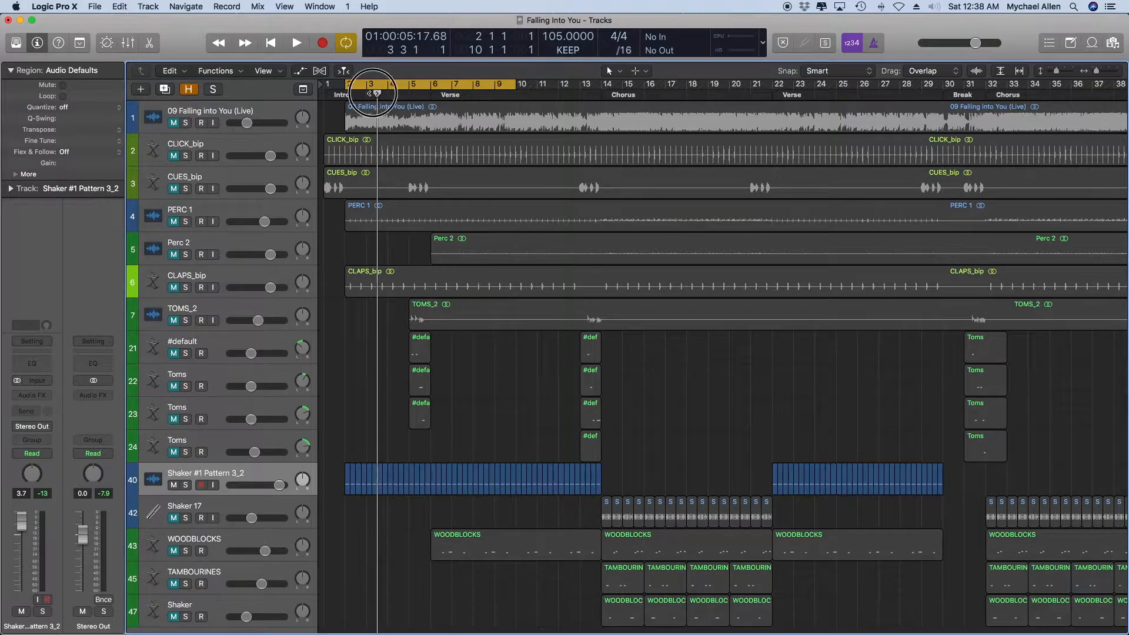
Place the playhead at bar 2 and examine the repeated Shaker #1 Pattern 3_2 regions up close.
click(344, 93)
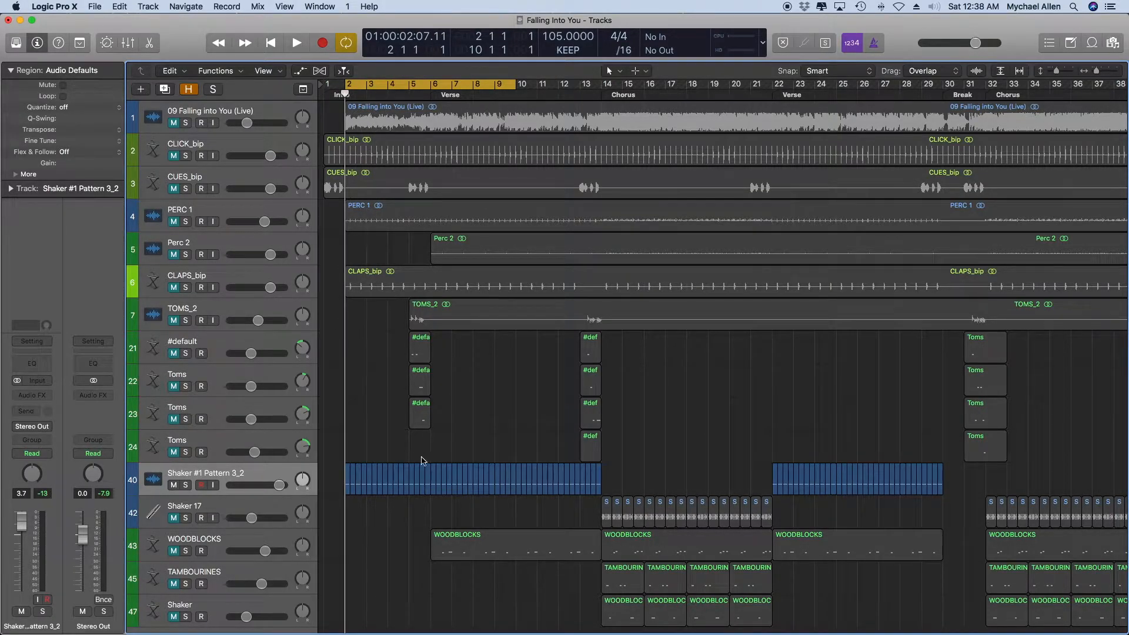
scroll(322, 484, down, 1)
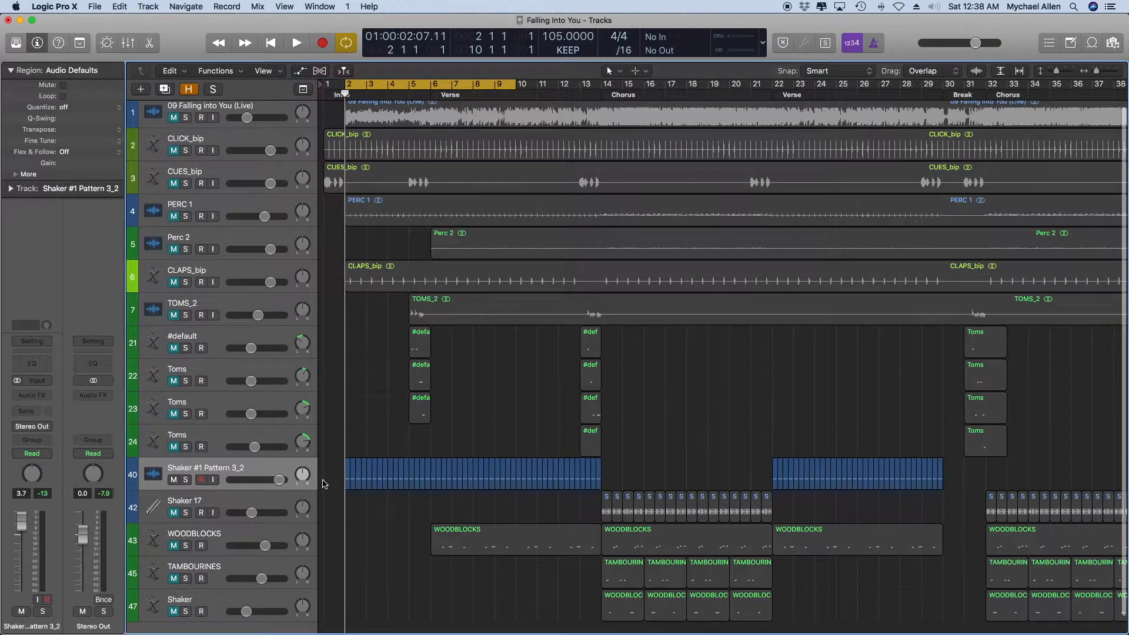
scroll(327, 483, up, 5)
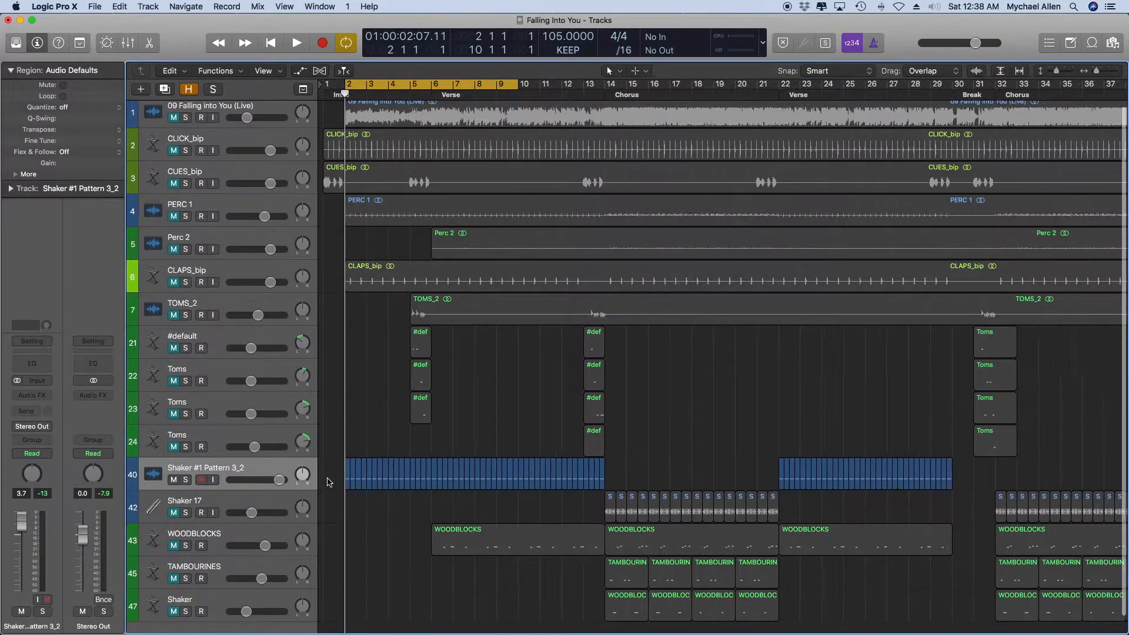
scroll(329, 481, up, 2)
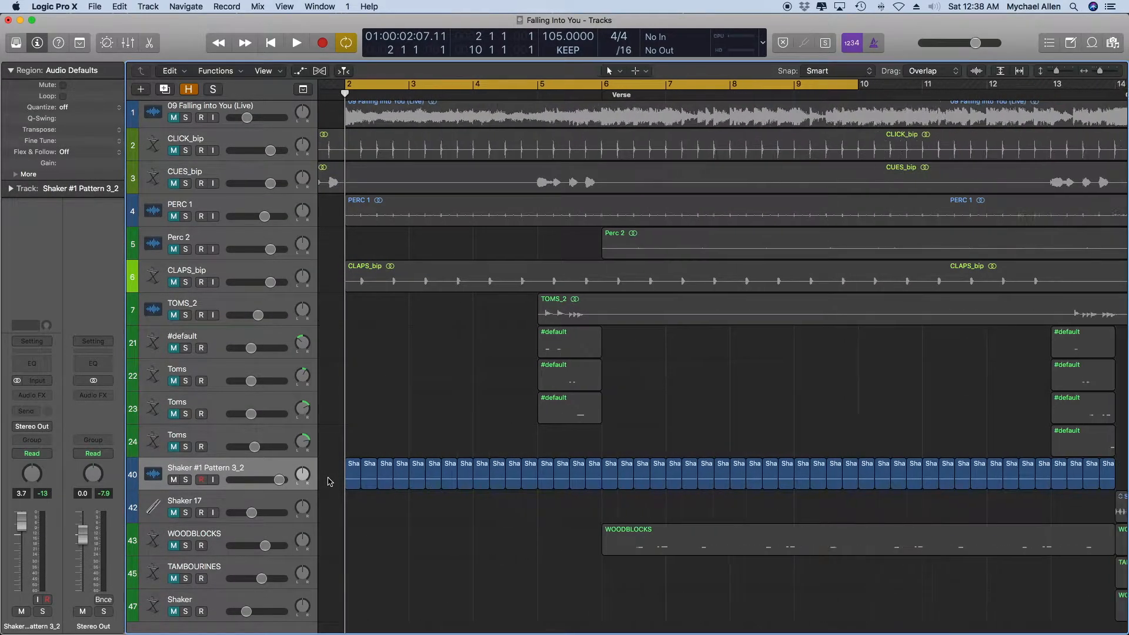
scroll(329, 482, left, 2)
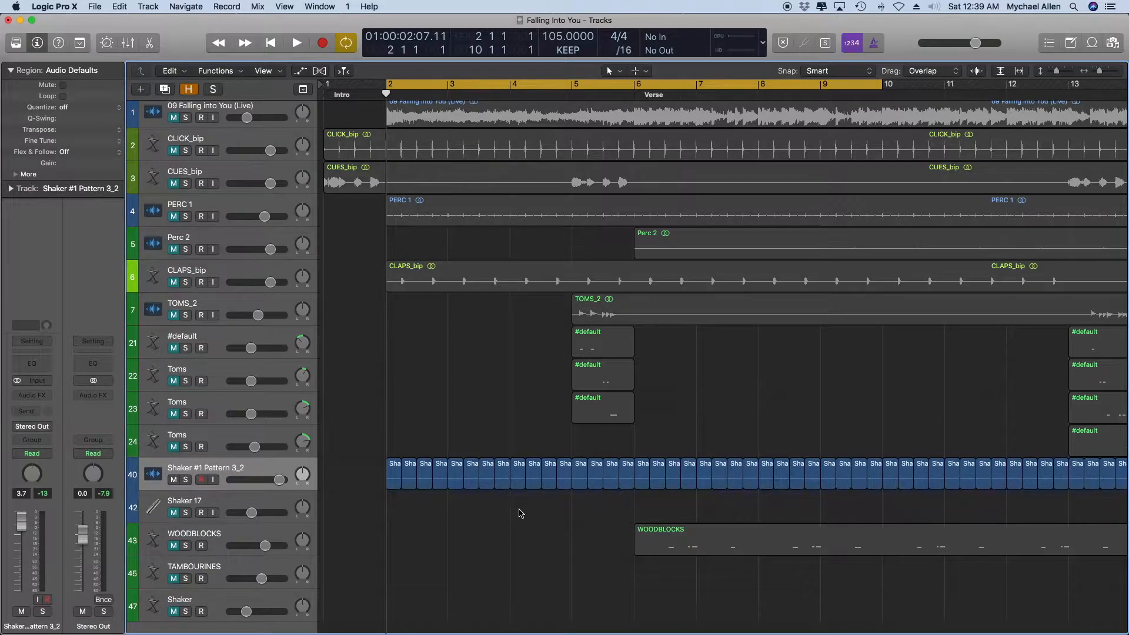
scroll(520, 513, up, 1)
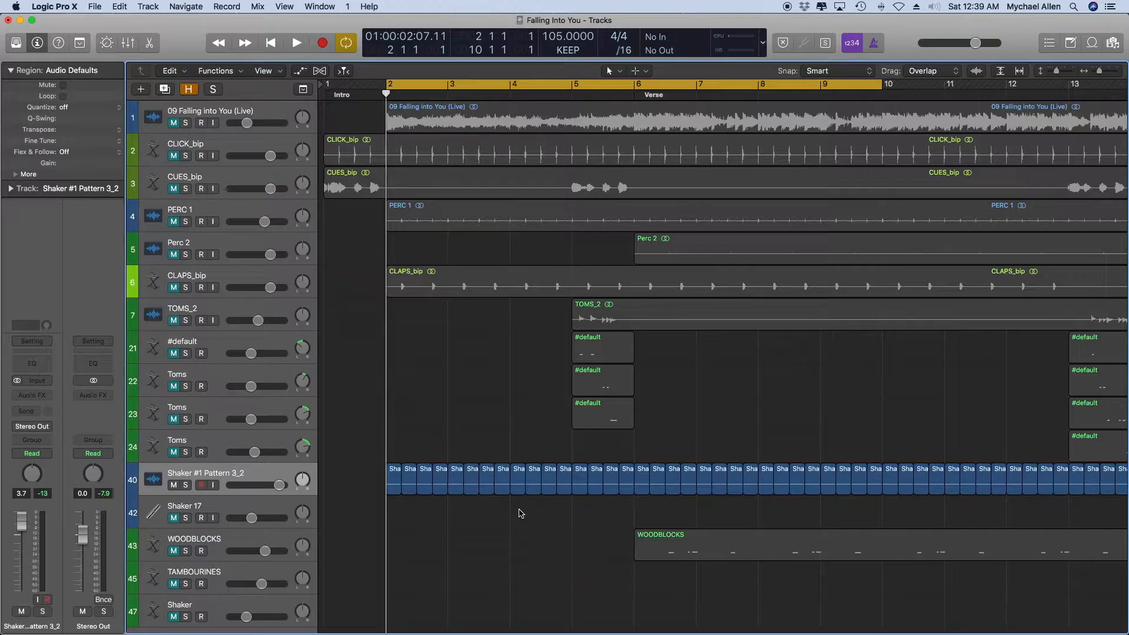
Move the playhead back and forth between bar 1 and bar 2, ahead of the first shaker region.
click(385, 473)
click(349, 476)
drag(386, 96, 306, 97)
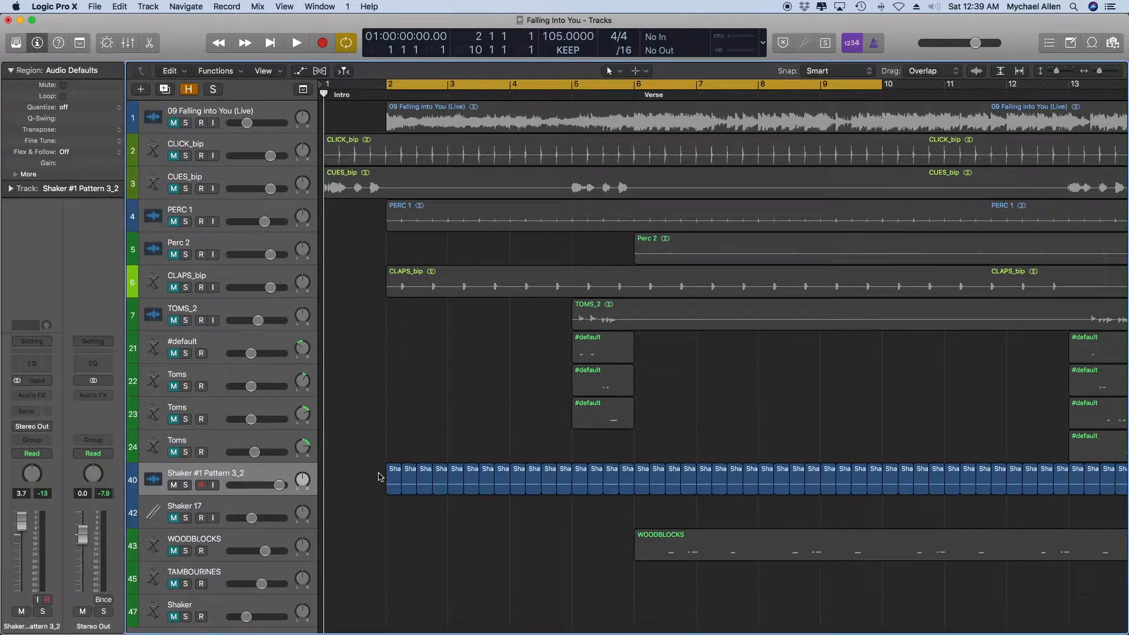
click(388, 93)
drag(389, 94, 297, 103)
click(388, 93)
drag(388, 93, 268, 102)
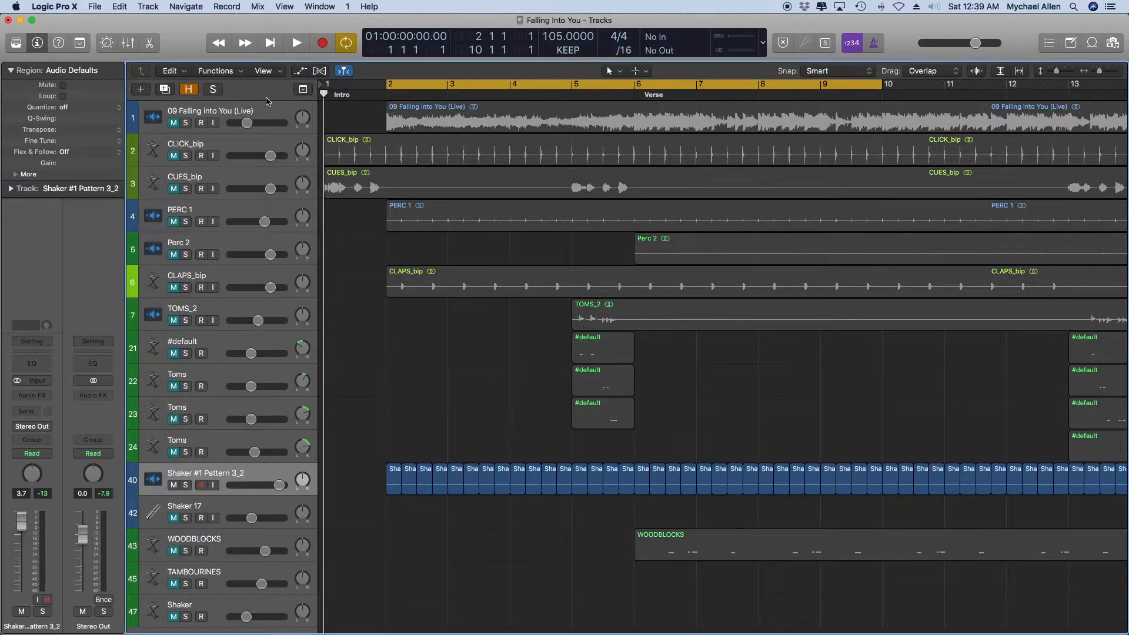
click(386, 92)
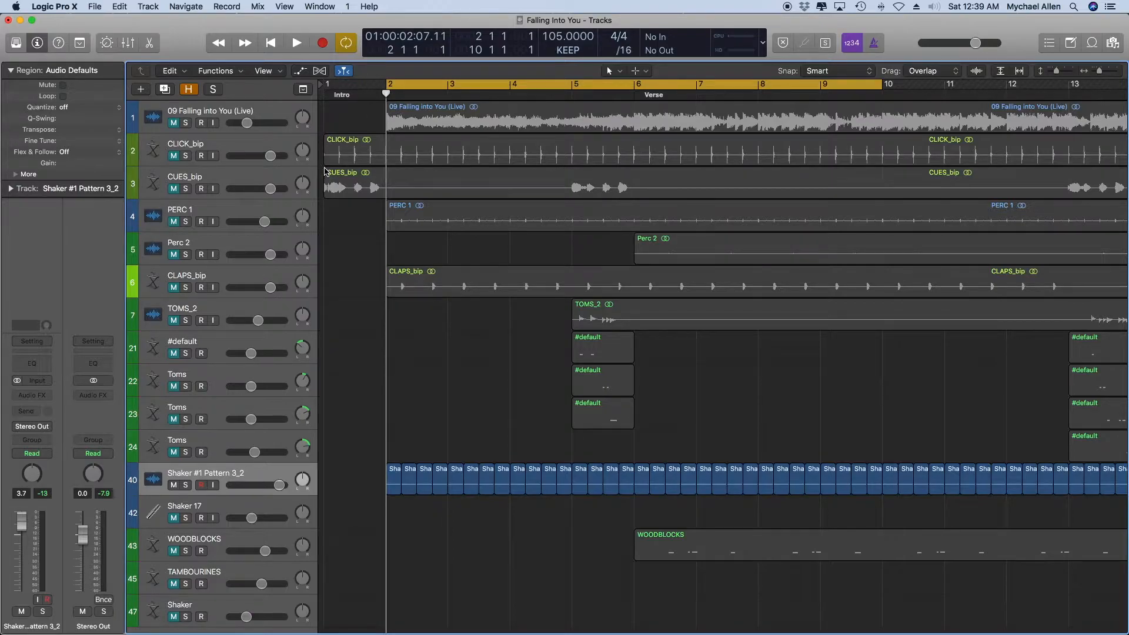
Set the cycle range over the first chorus, from bar 14 to bar 22.
scroll(728, 222, right, 10)
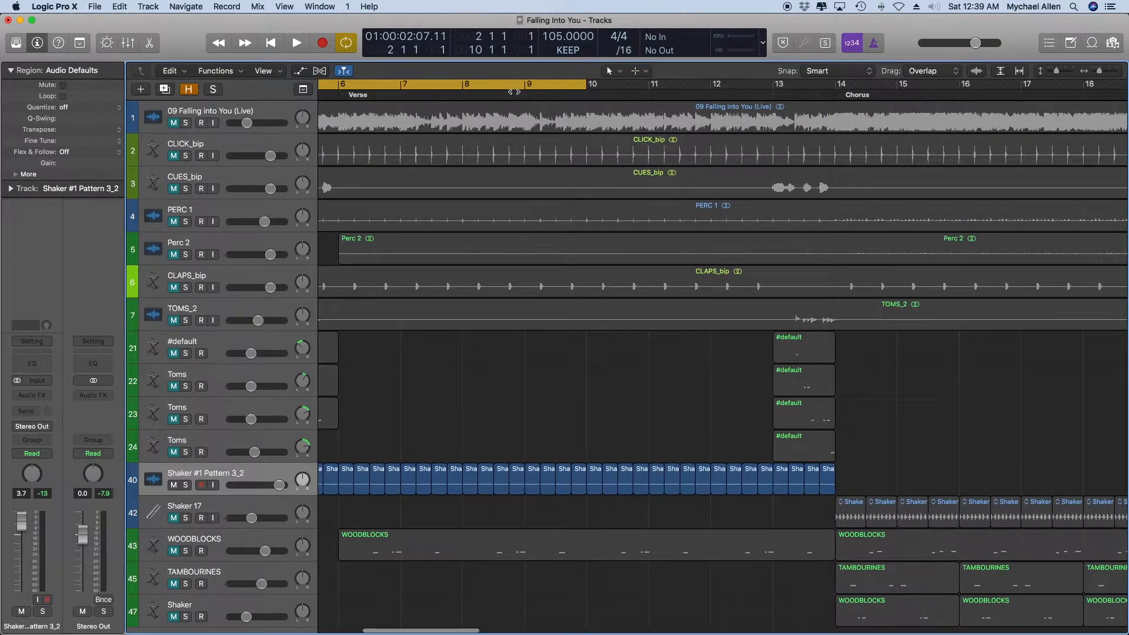
scroll(529, 86, right, 10)
drag(535, 86, 1030, 113)
Mute the Shaker #1 Pattern 3_2 track and audition the Shaker 17 track in solo over the chorus cycle, unsoloing it at the end.
click(174, 486)
click(185, 518)
key(space)
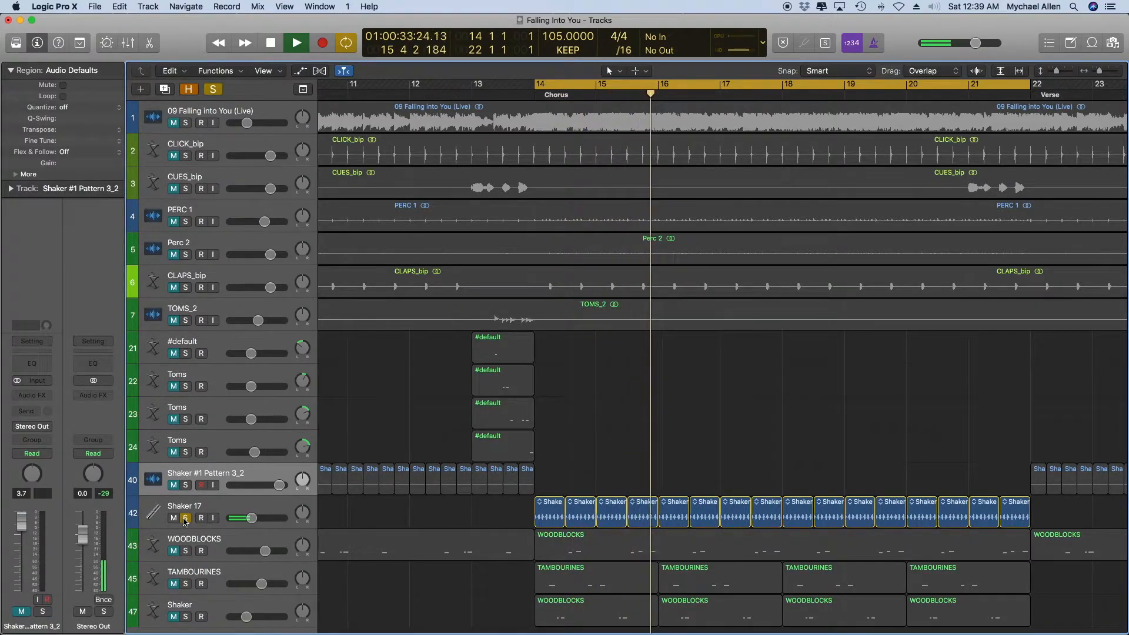
key(space)
click(184, 519)
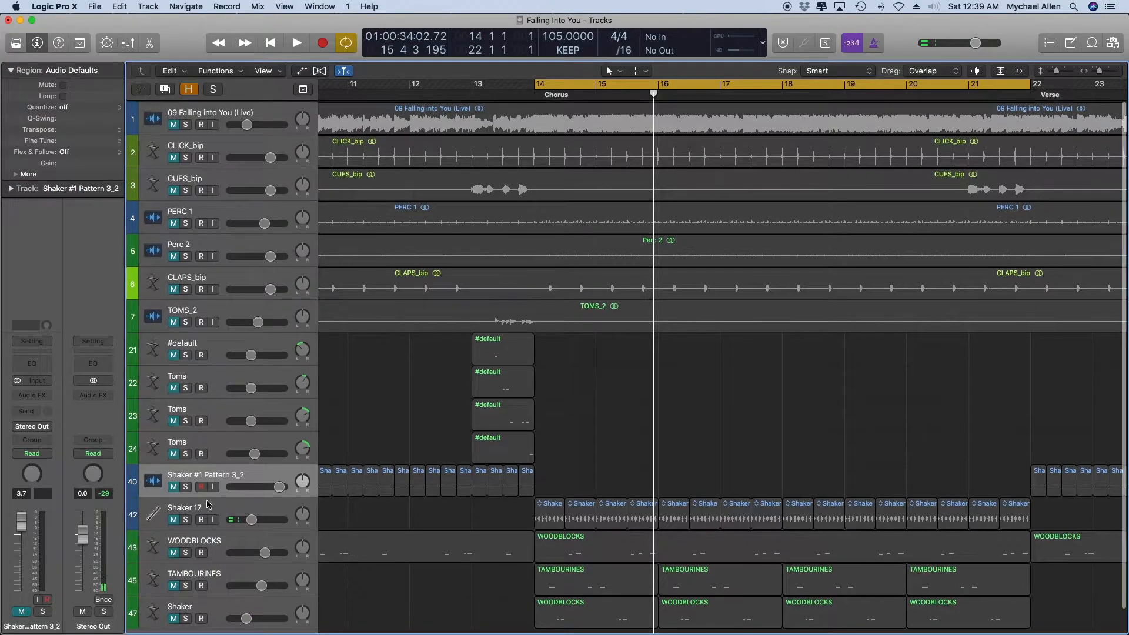
Solo the 09 Falling into You (Live) track, lower its volume, compare it with Shaker 17 soloed over the chorus, and unsolo both.
click(185, 123)
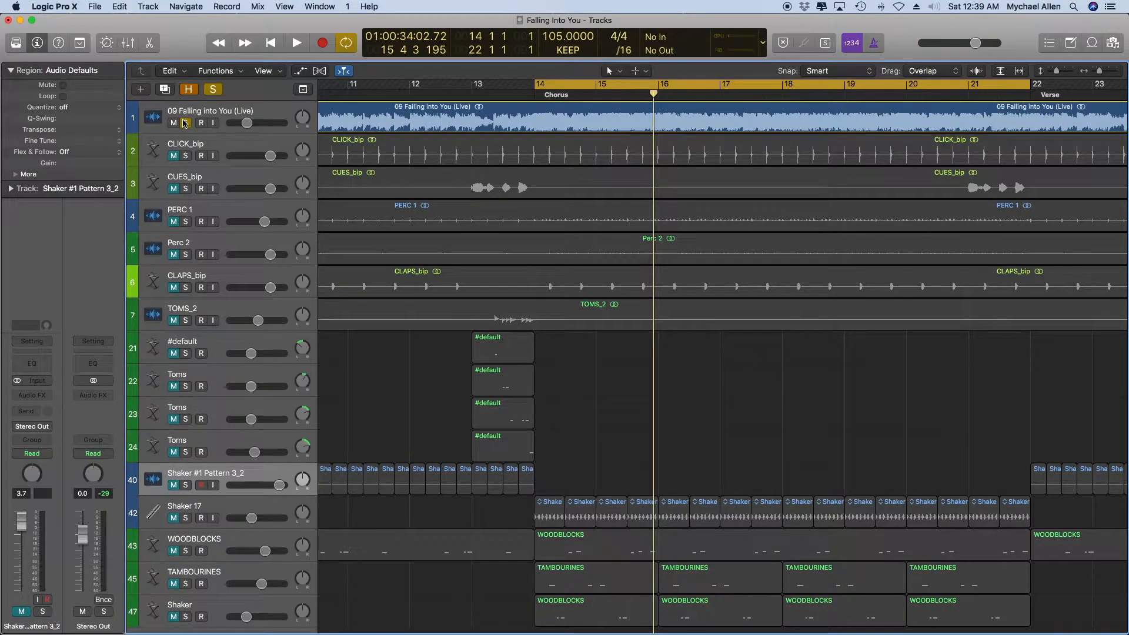
key(space)
drag(247, 123, 241, 123)
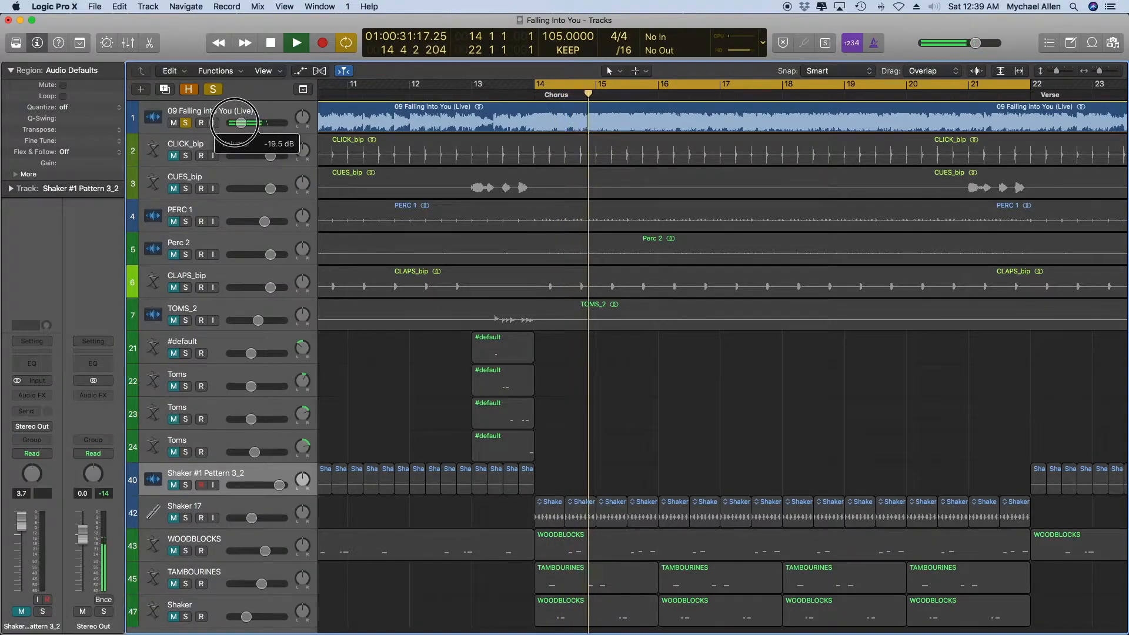
click(185, 519)
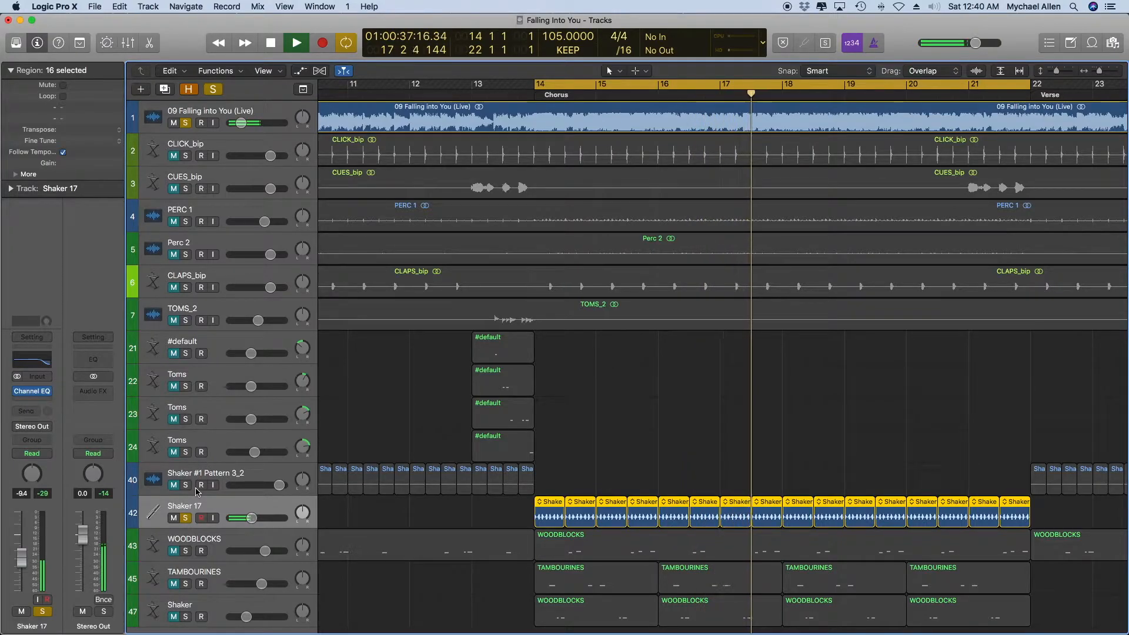
click(186, 519)
key(space)
click(188, 115)
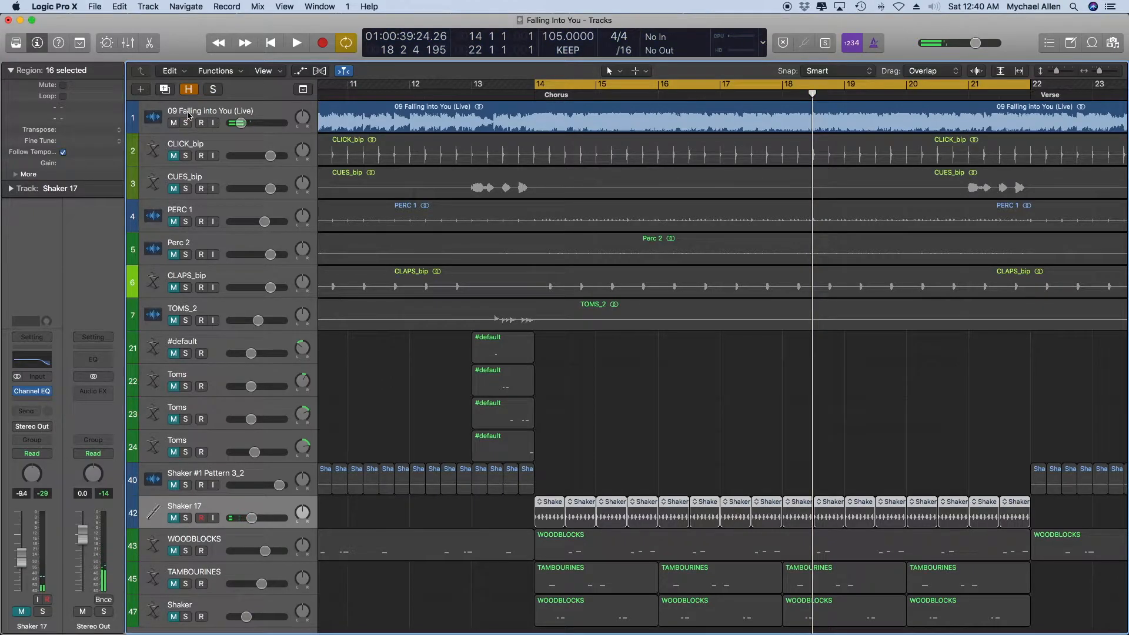
Select the 09 Falling into You (Live) track and move the cycle range to the first verse, from bar 6 to bar 14.
click(188, 115)
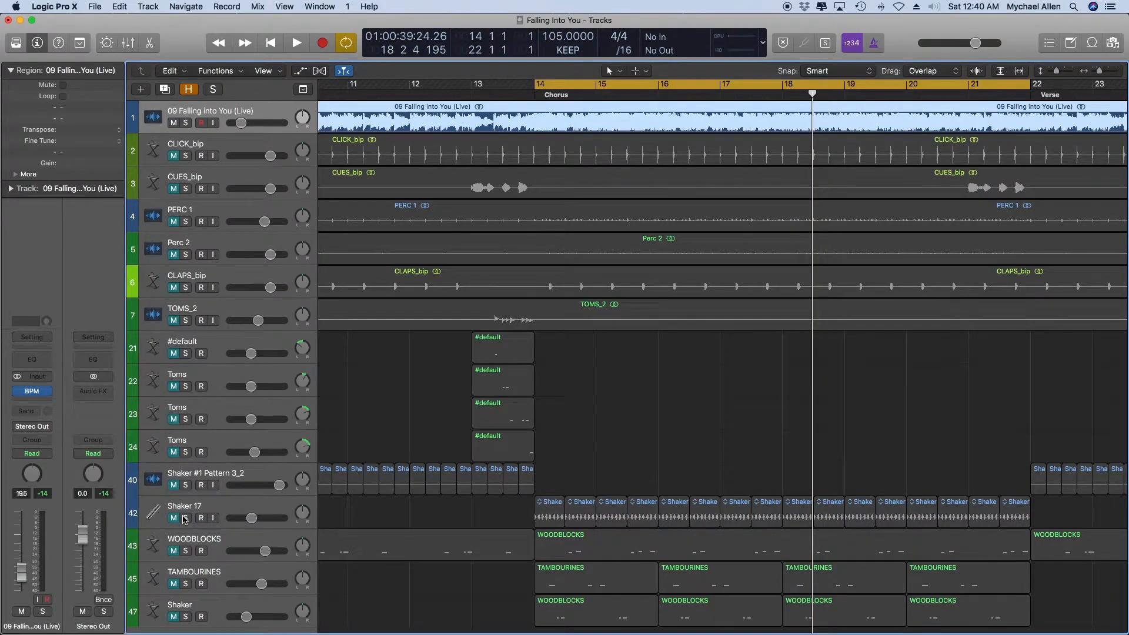
scroll(184, 519, down, 2)
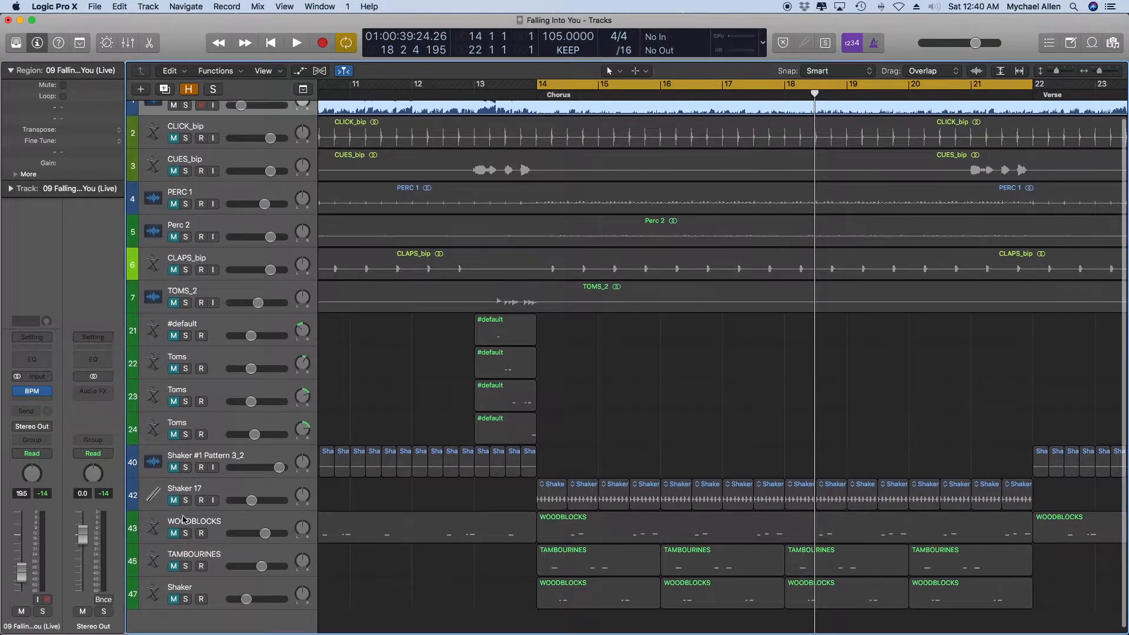
key(super+Left)
key(super+Left)
key(super+Left)
key(super+Left)
key(super+Left)
key(super+Left)
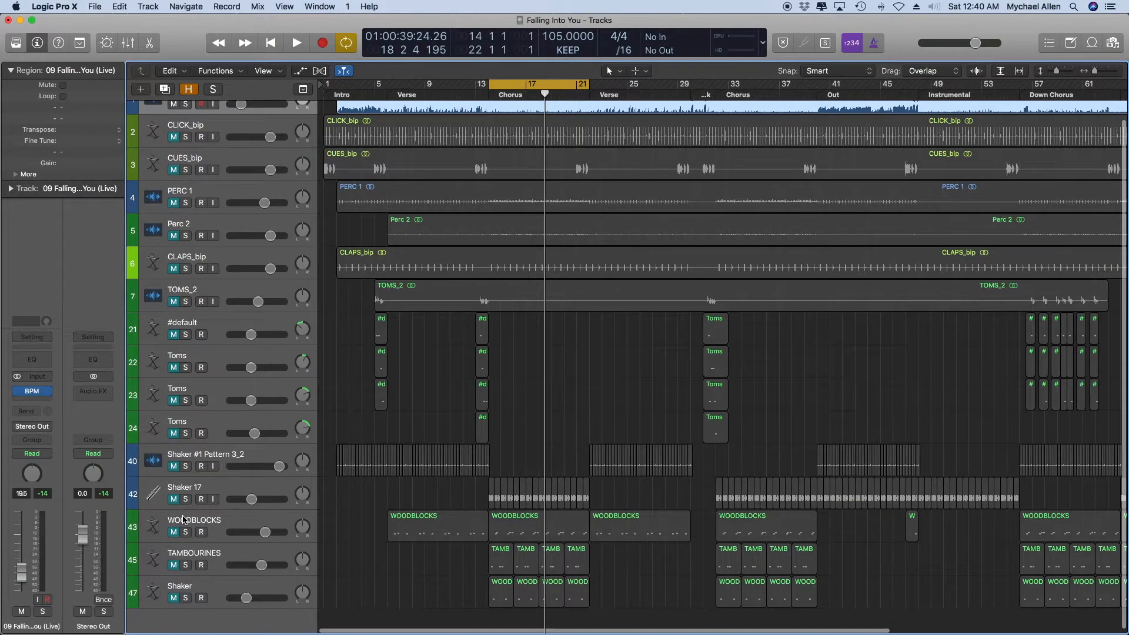
key(super+Right)
scroll(183, 520, left, 2)
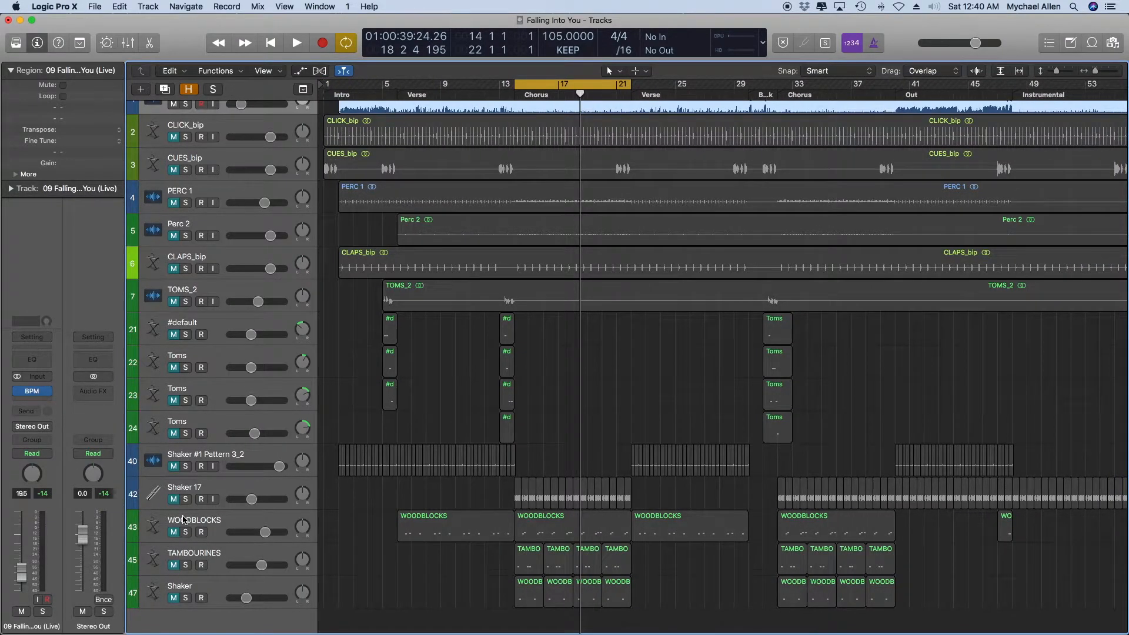
drag(567, 85, 448, 85)
Play the 09 Falling into You (Live) track over the verse cycle while lowering its volume to about -24.5 dB, and stop playback.
key(space)
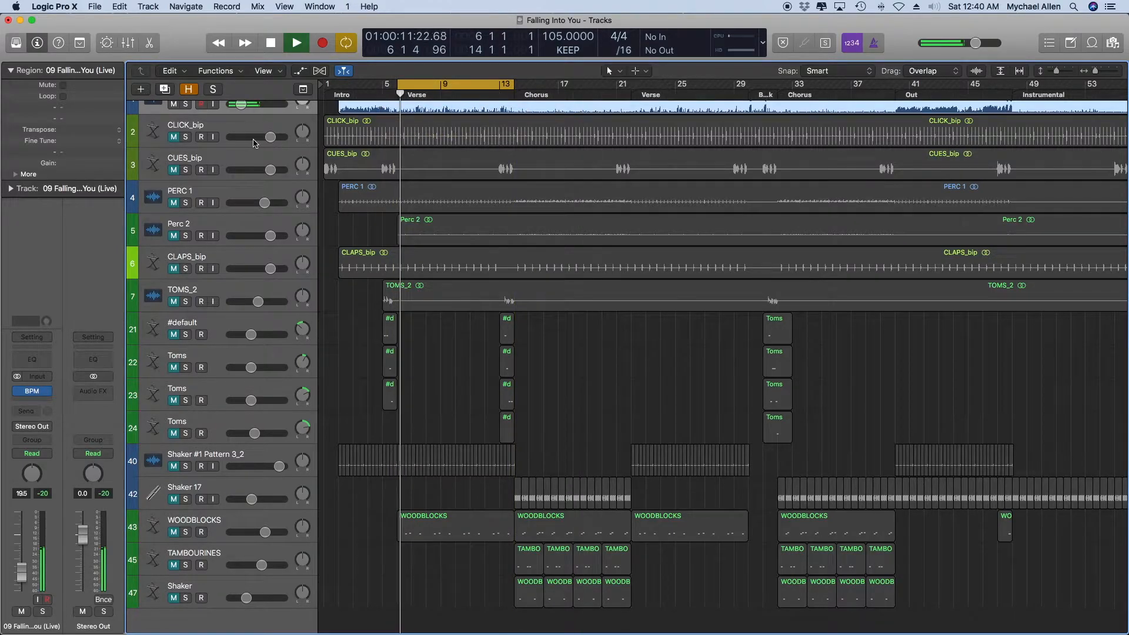
scroll(250, 143, up, 1)
scroll(247, 141, up, 2)
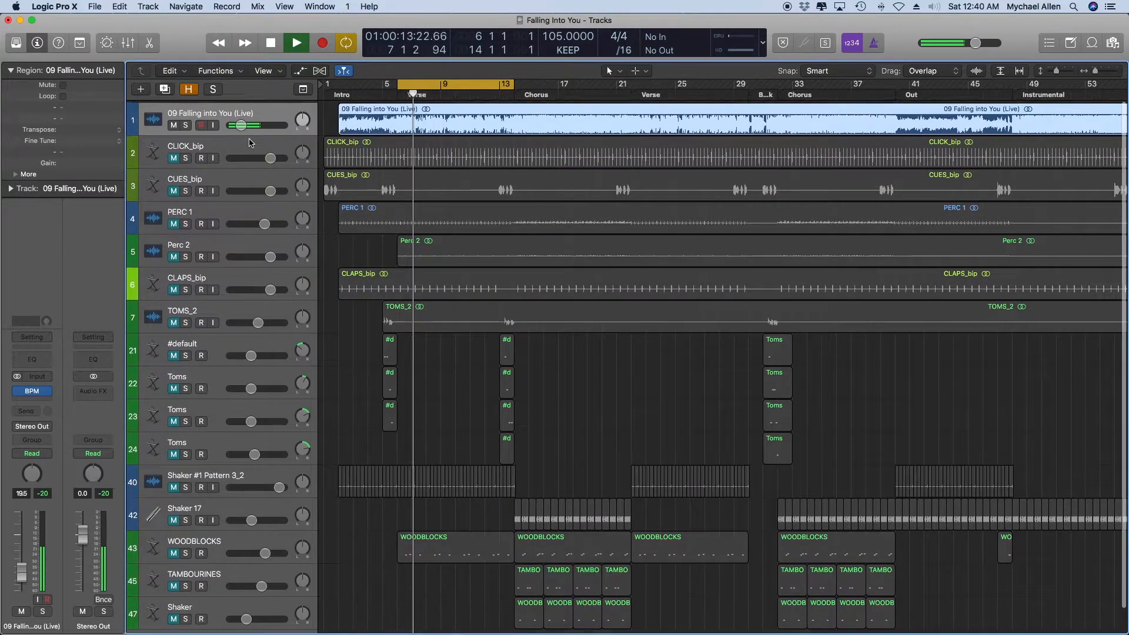
drag(246, 124, 241, 124)
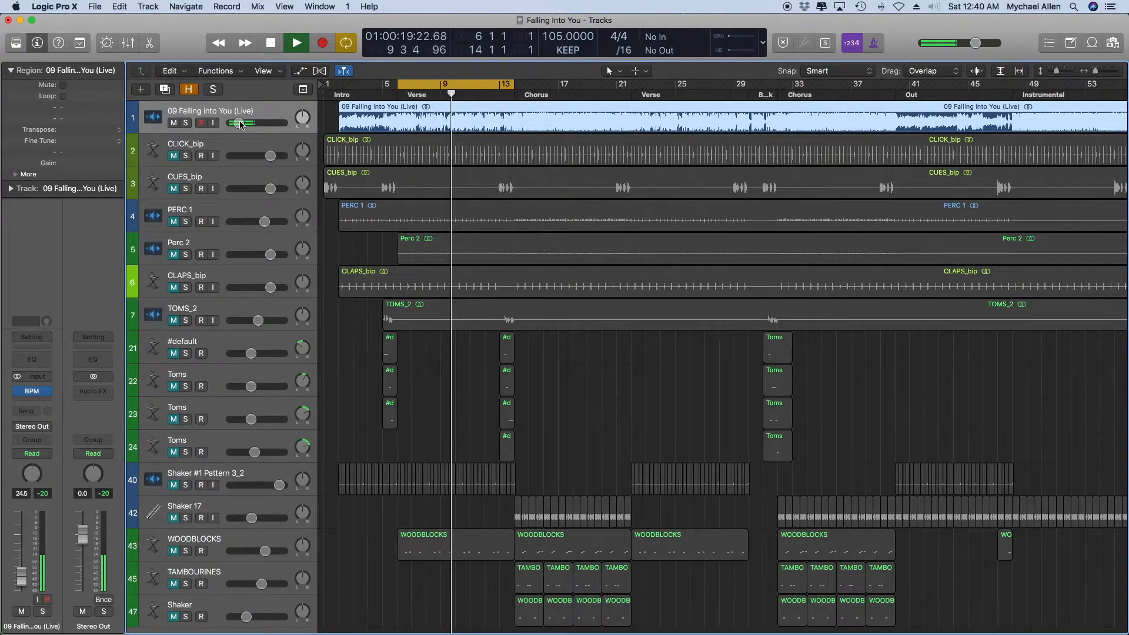
key(space)
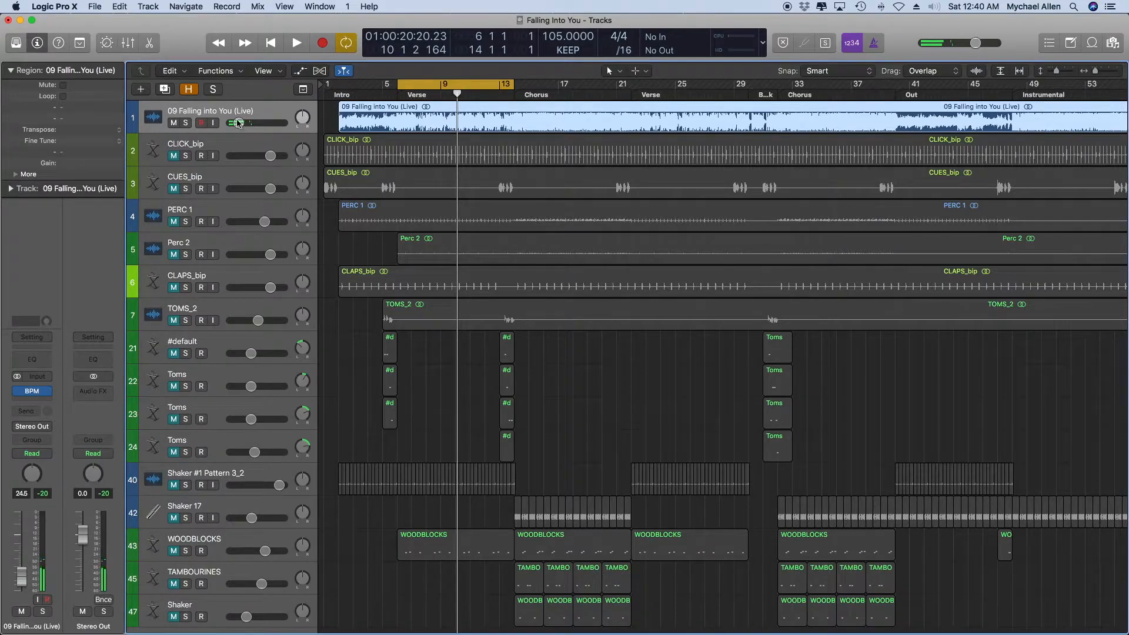
click(199, 545)
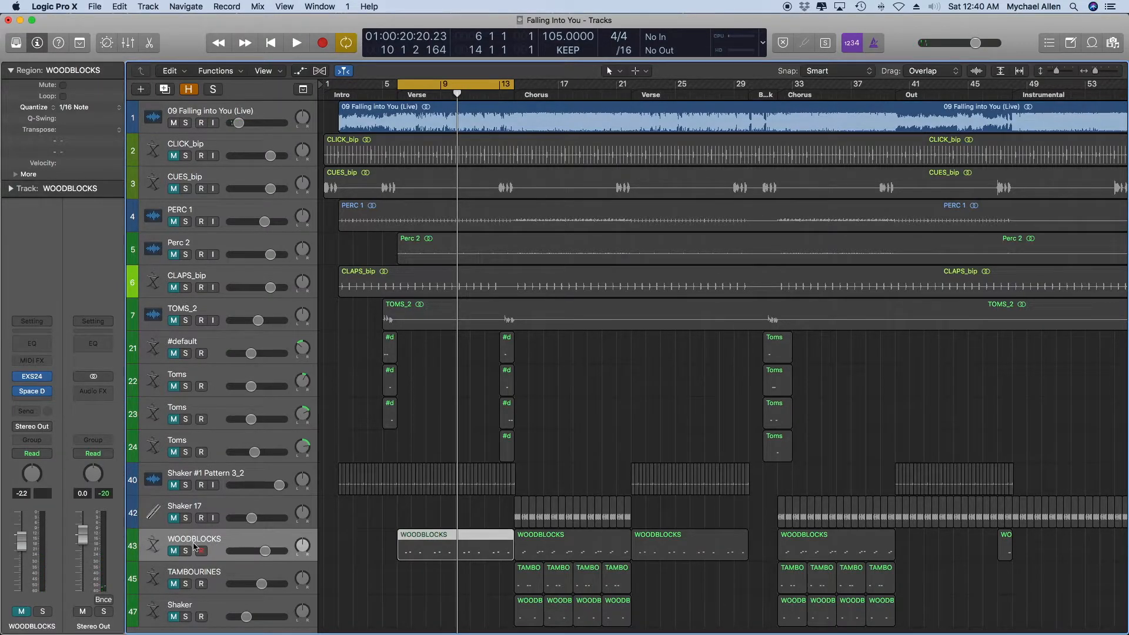
click(174, 551)
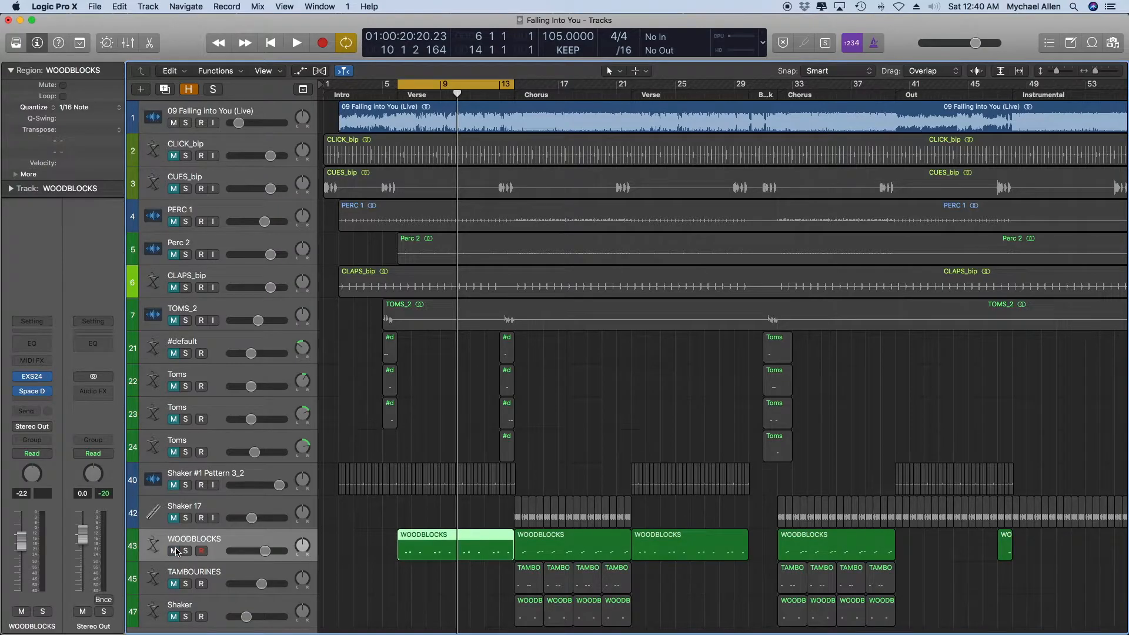
click(187, 551)
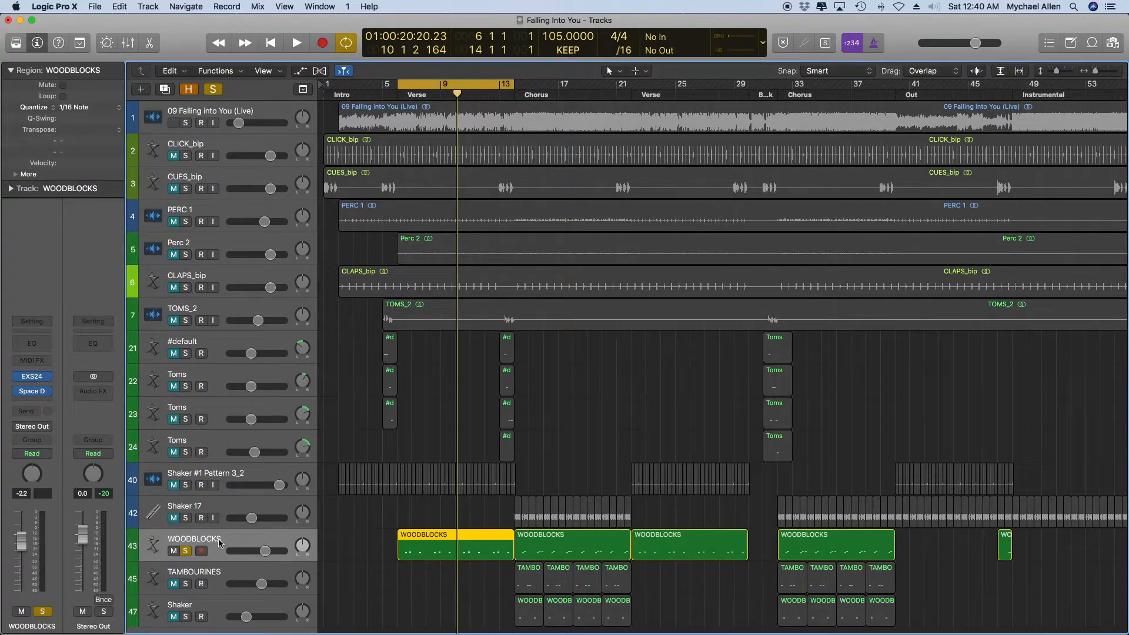
click(185, 551)
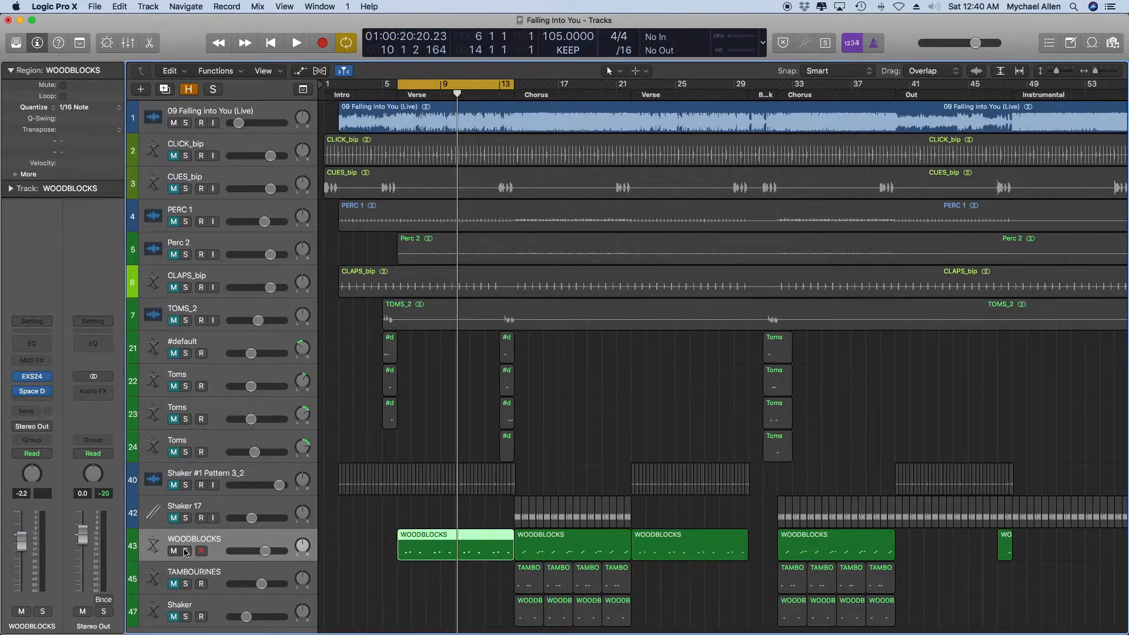
click(175, 551)
Solo the live recording at a lower volume, audition the WOODBLOCKS track soloed with it over the verse cycle, and unsolo WOODBLOCKS.
click(186, 123)
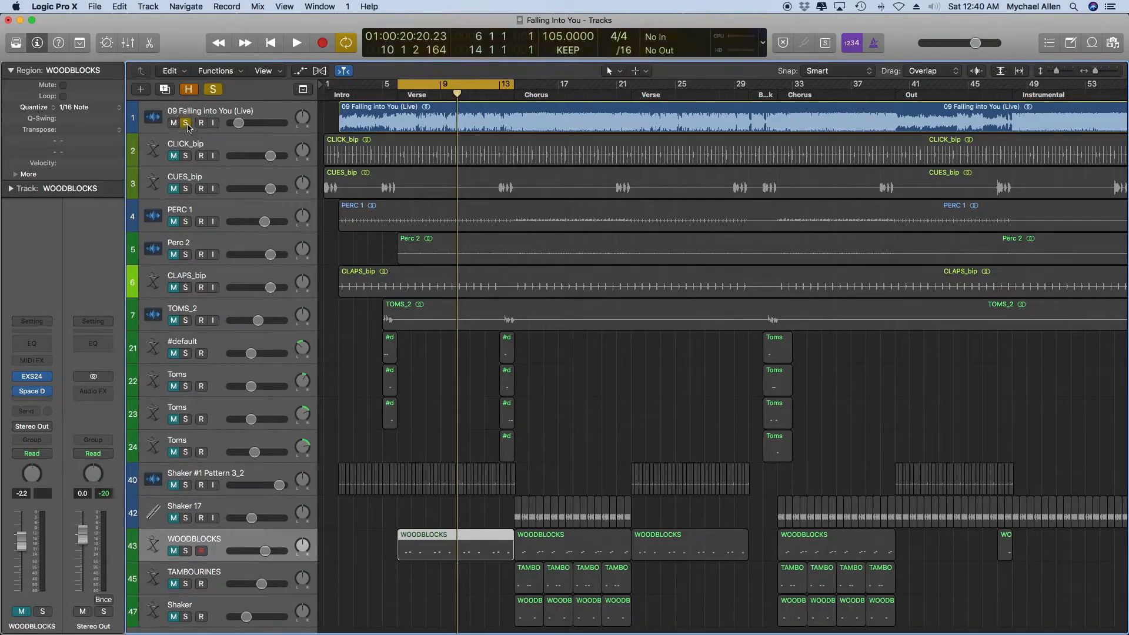
drag(240, 123, 237, 124)
scroll(466, 383, down, 2)
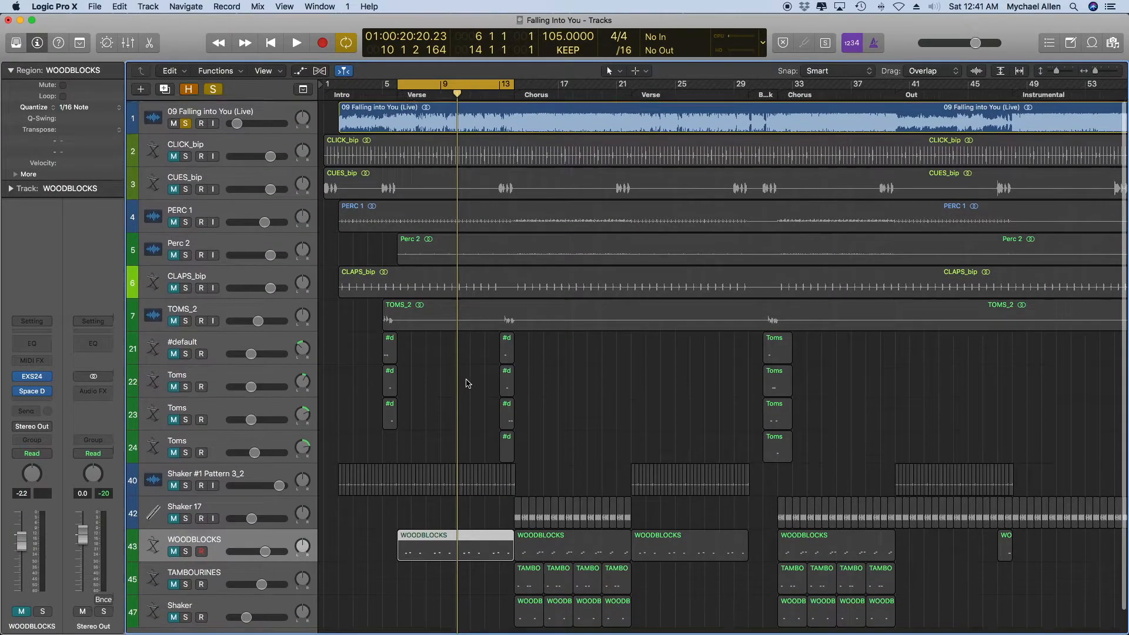
click(173, 531)
click(186, 531)
key(space)
scroll(203, 306, up, 2)
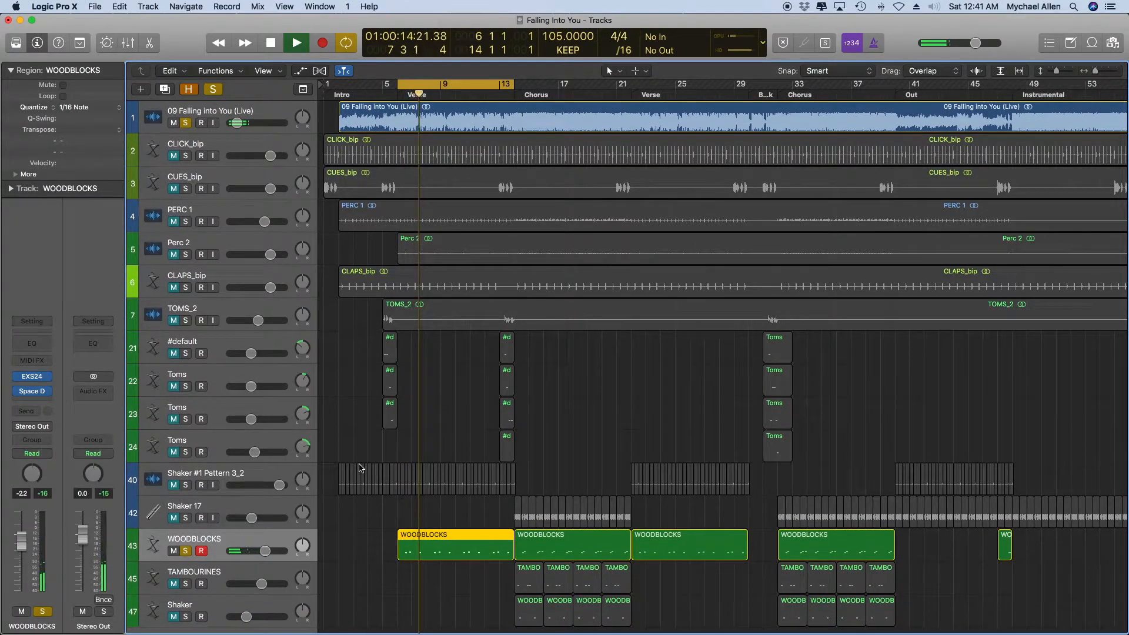
key(space)
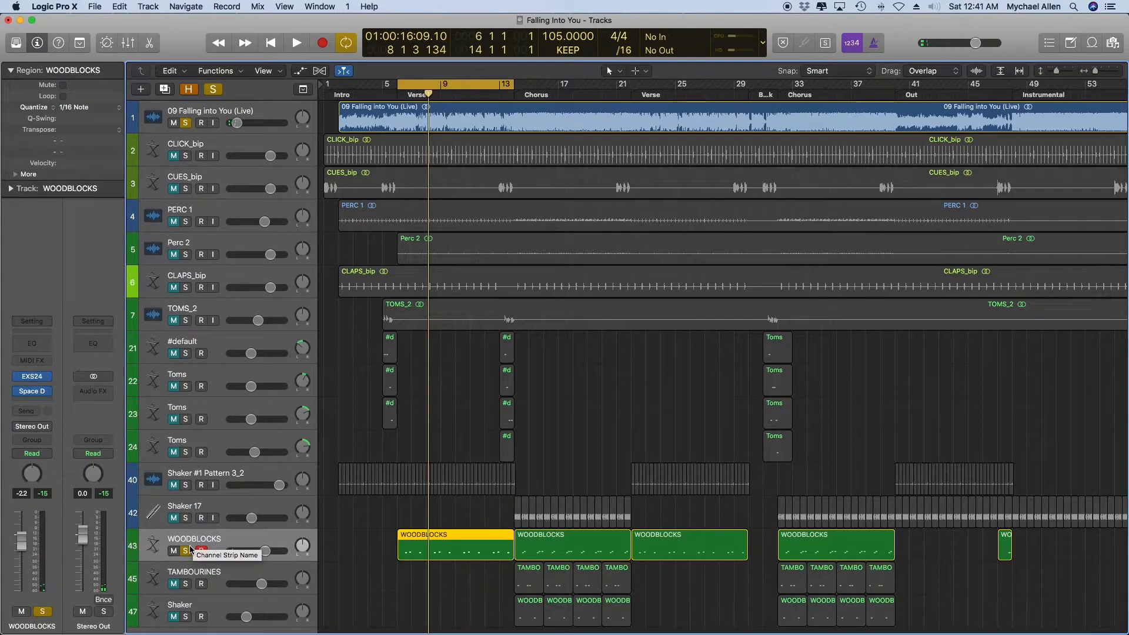
click(187, 550)
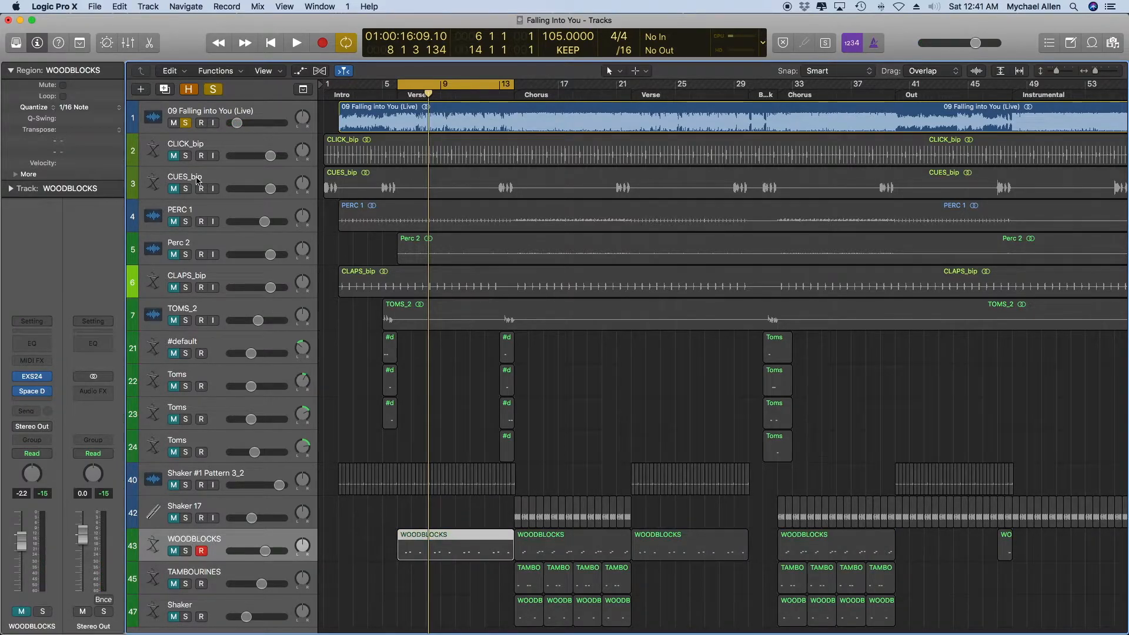
Raise the live recording's volume to about -14 dB and play it alone over the verse cycle, leaving WOODBLOCKS unsoloed.
drag(236, 122, 249, 120)
key(space)
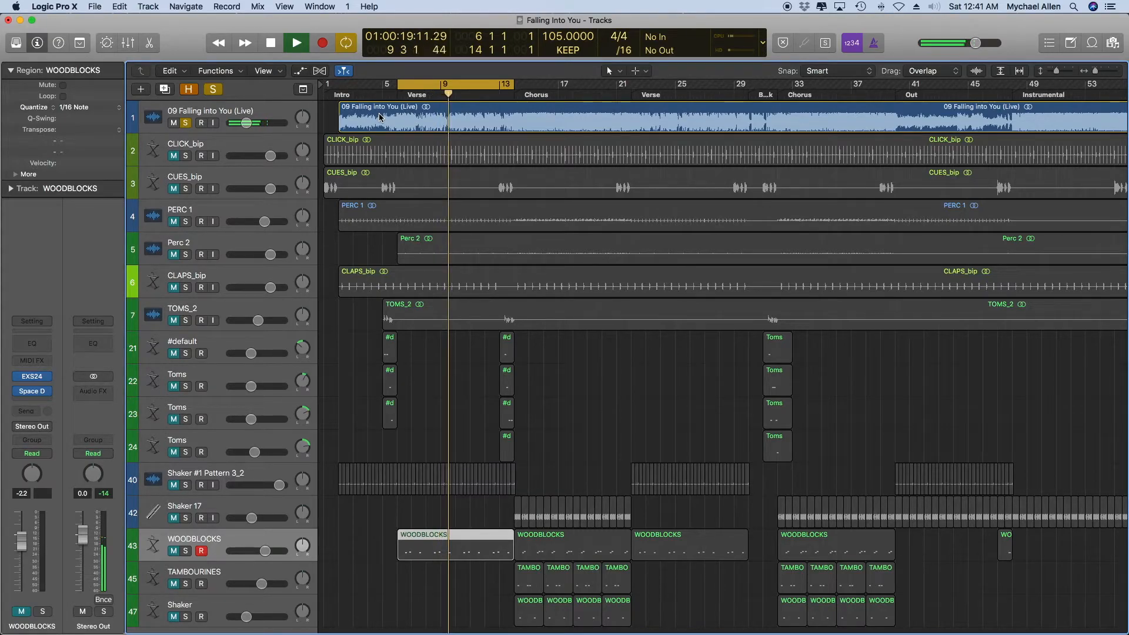
key(space)
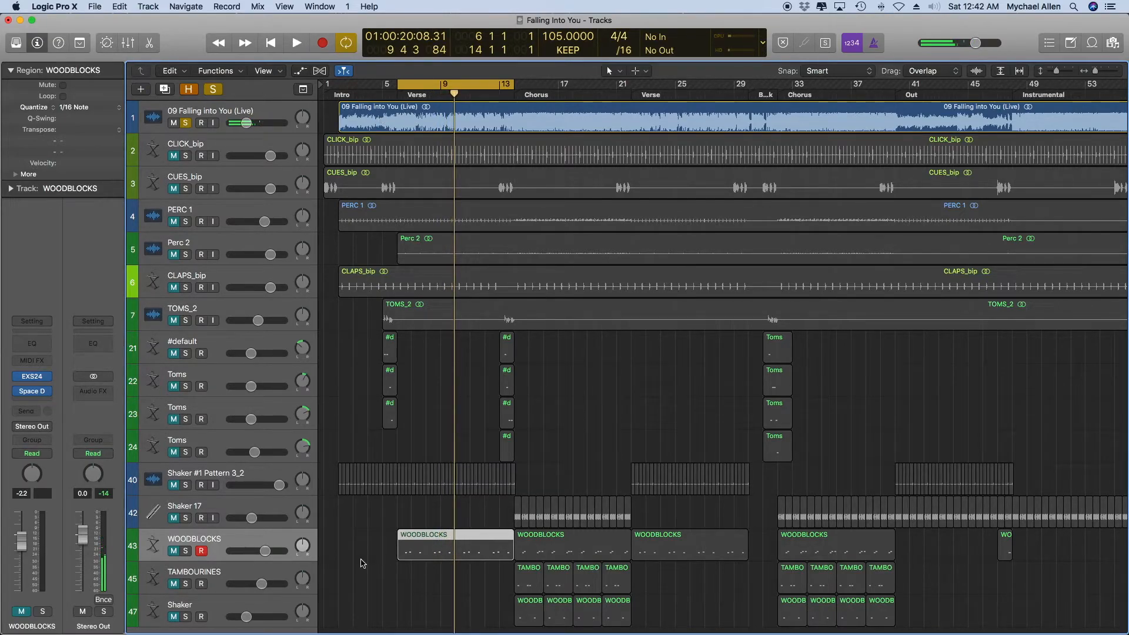
click(186, 553)
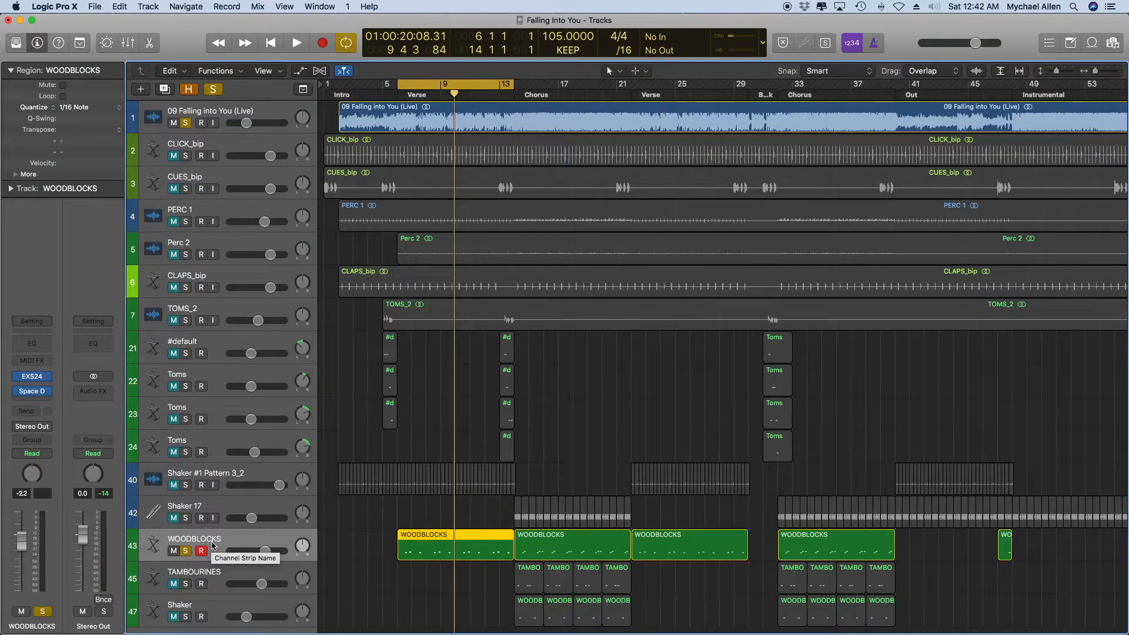
click(187, 550)
Move the cycle range to the first chorus, bars 14 to 22, and audition WOODBLOCKS soloed with the live recording, unsoloing WOODBLOCKS at the end.
scroll(202, 547, down, 2)
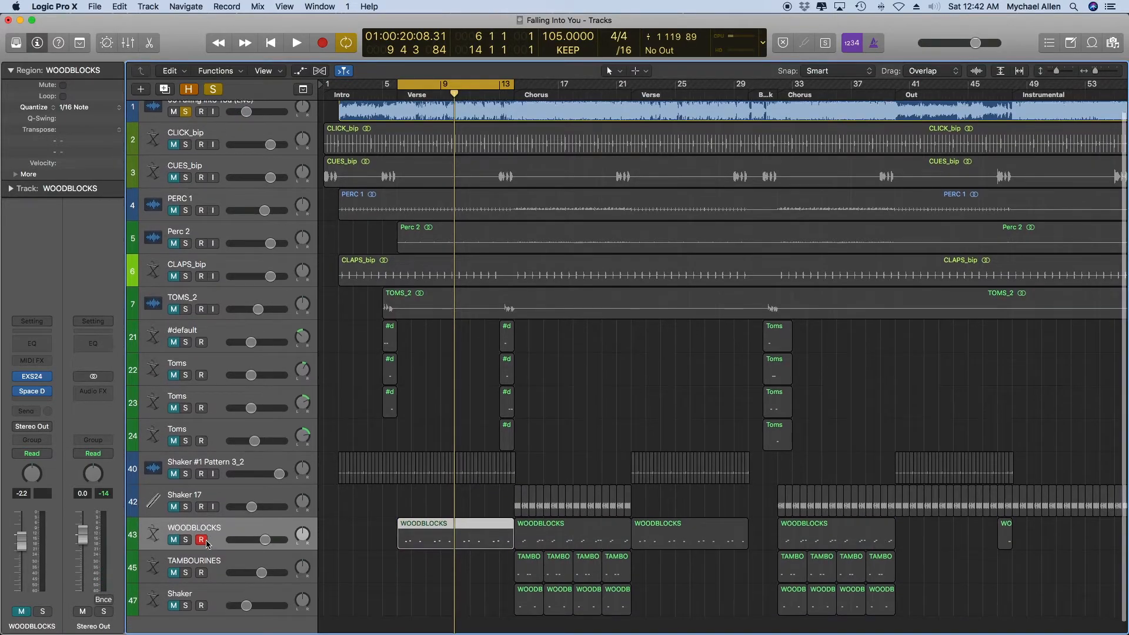
drag(454, 89, 572, 90)
scroll(344, 511, up, 2)
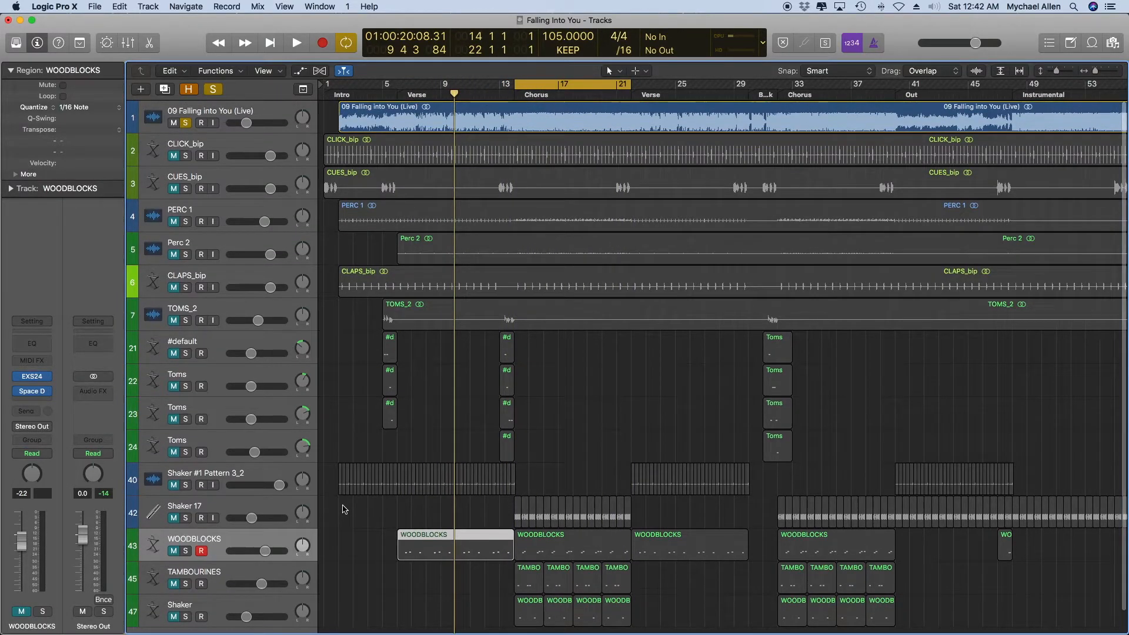
click(185, 551)
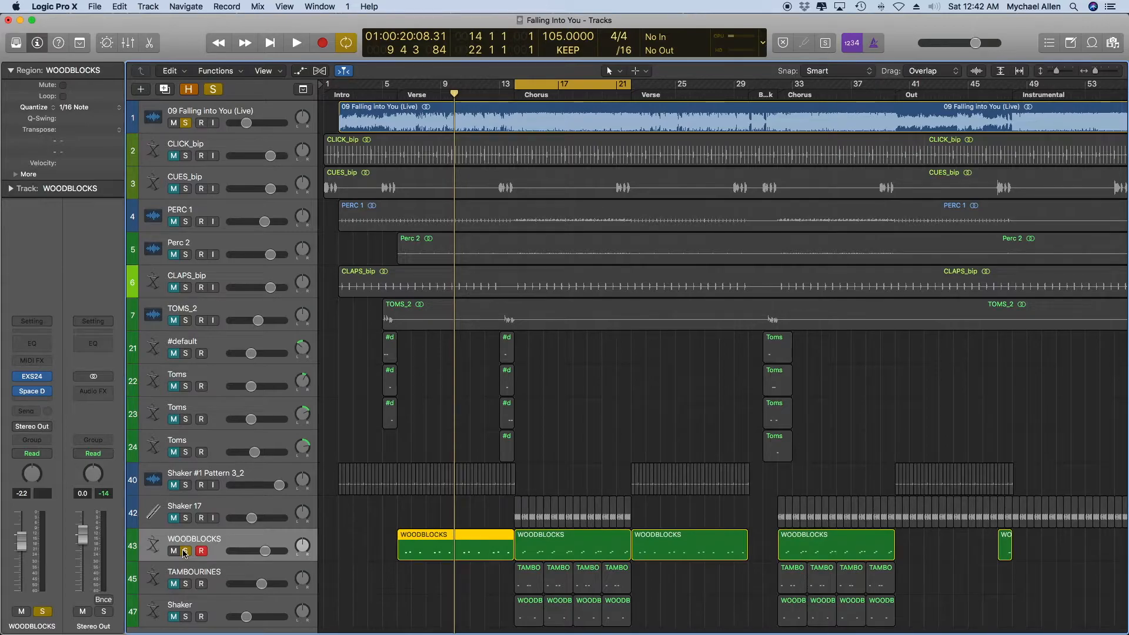
key(space)
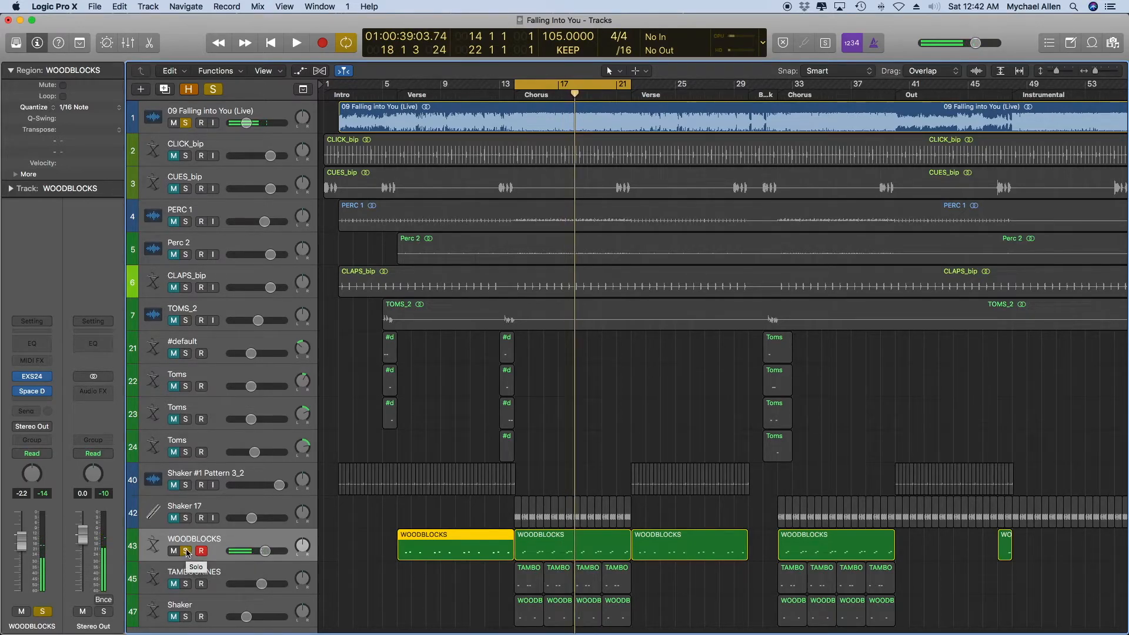
click(187, 552)
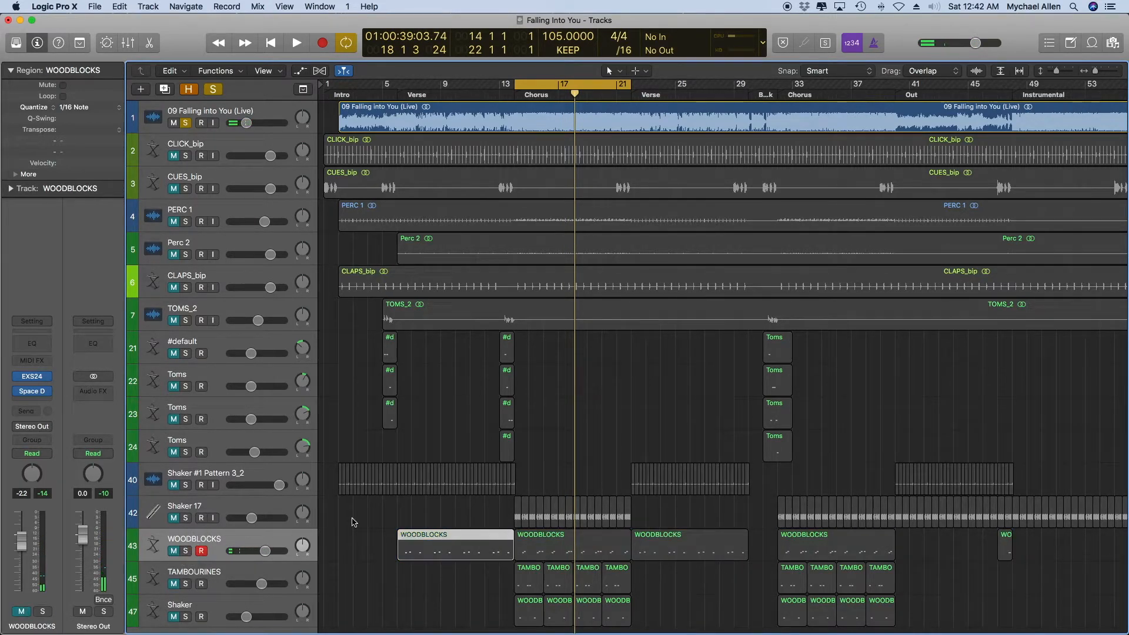
Deselect the WOODBLOCKS region and play the live recording alone for a moment from the start of the chorus cycle.
click(434, 526)
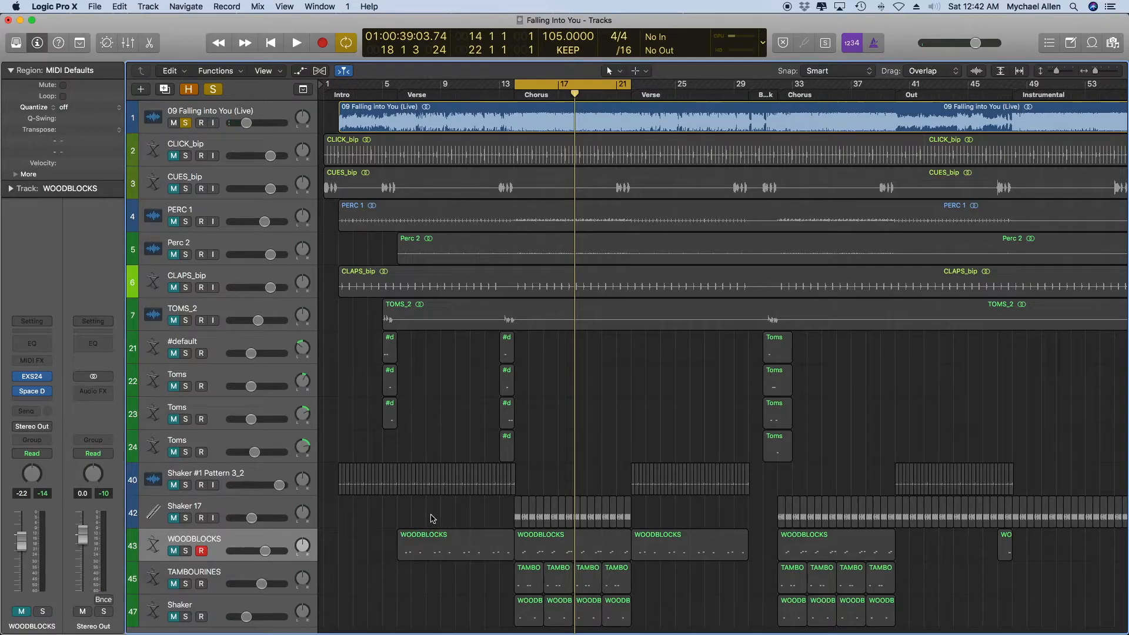
scroll(430, 521, down, 2)
scroll(436, 447, up, 2)
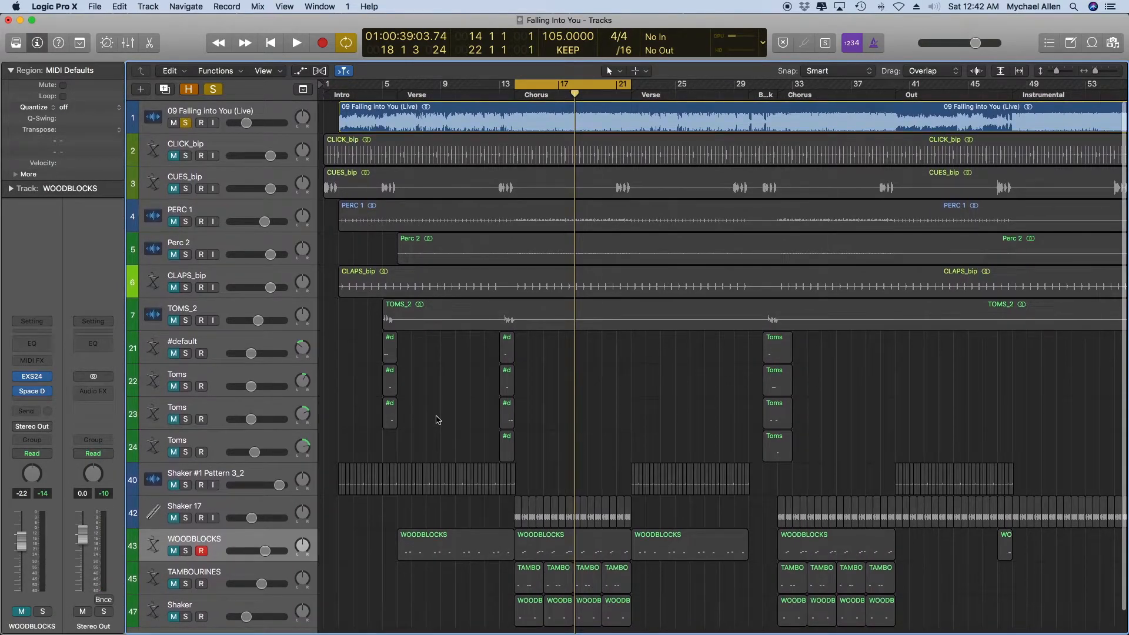
key(space)
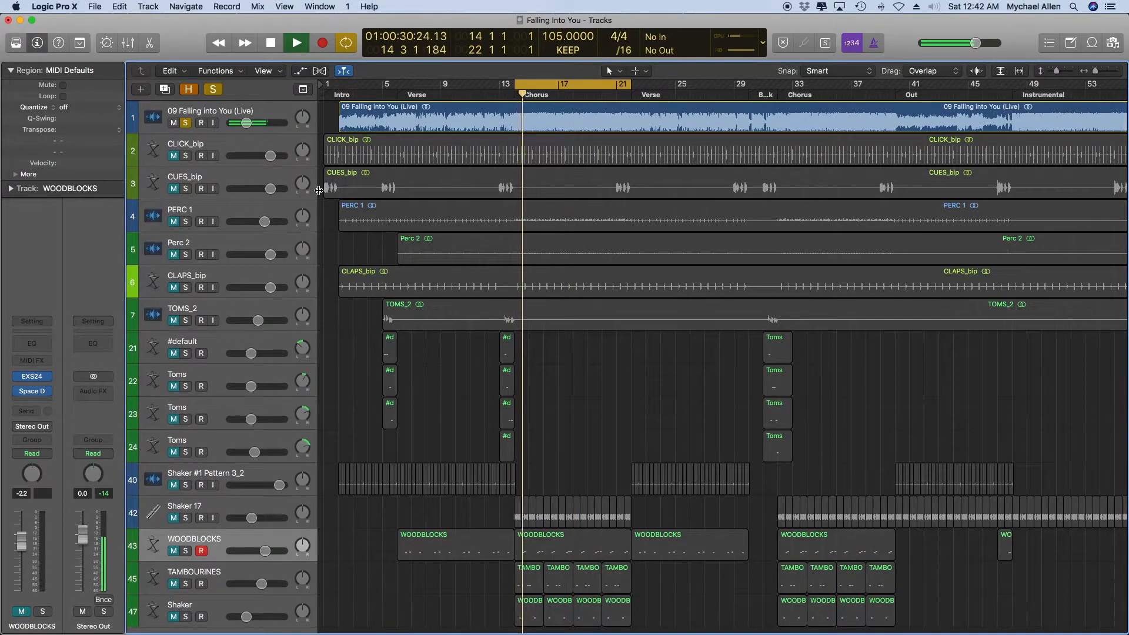
key(space)
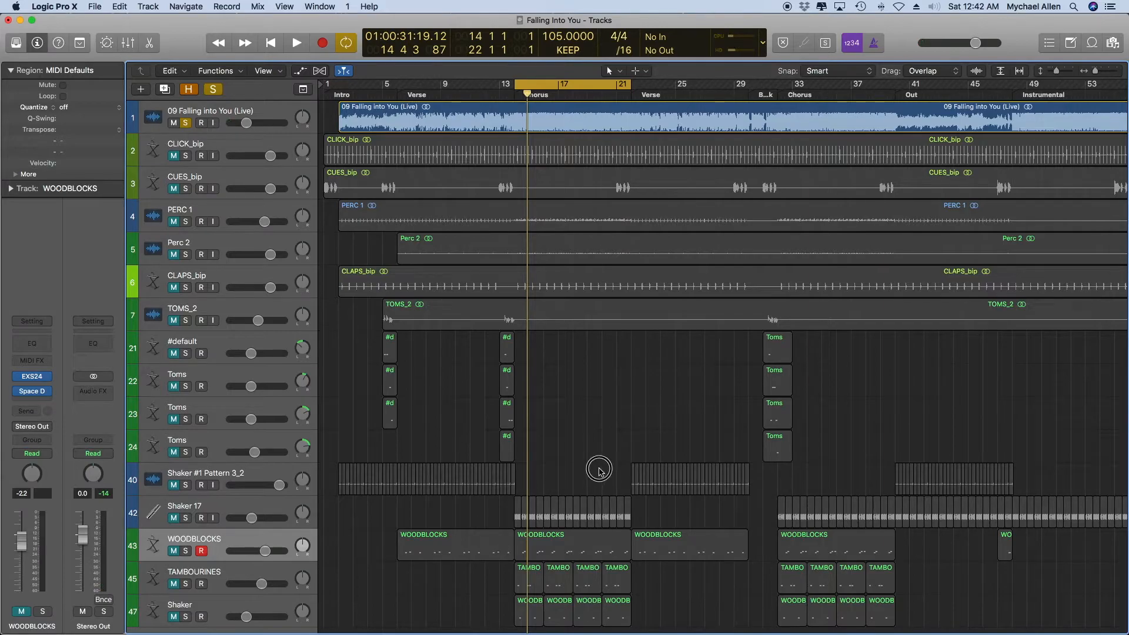
Solo the TAMBOURINES track, unsolo the live recording, and audition the tambourines alone from the start of the chorus.
scroll(600, 469, down, 2)
click(223, 546)
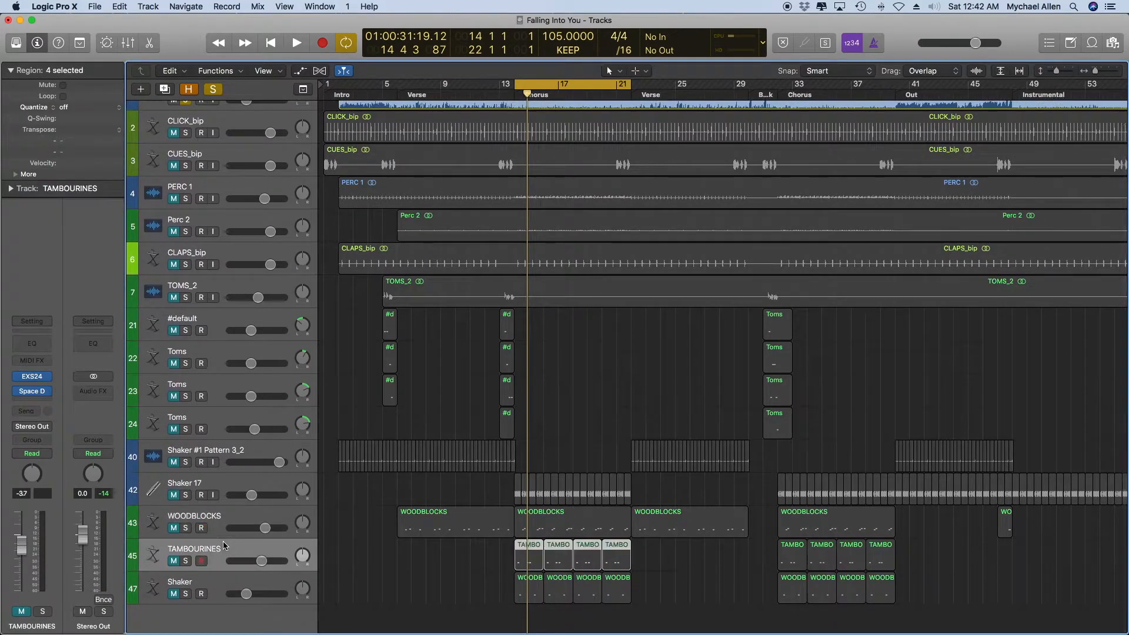
click(185, 561)
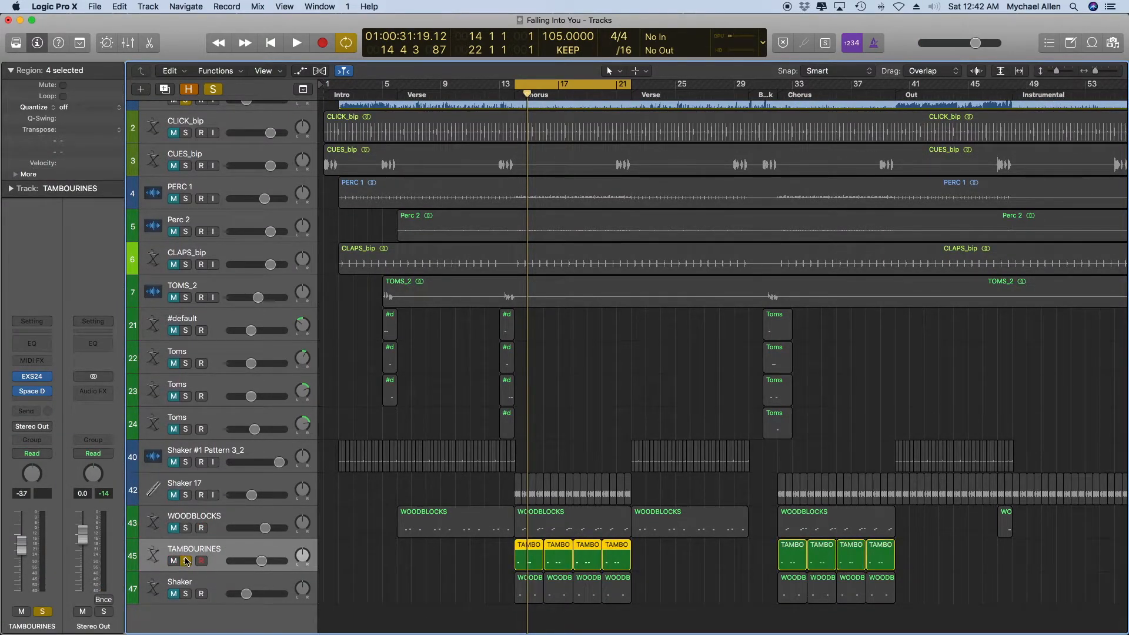
scroll(182, 214, up, 2)
click(187, 125)
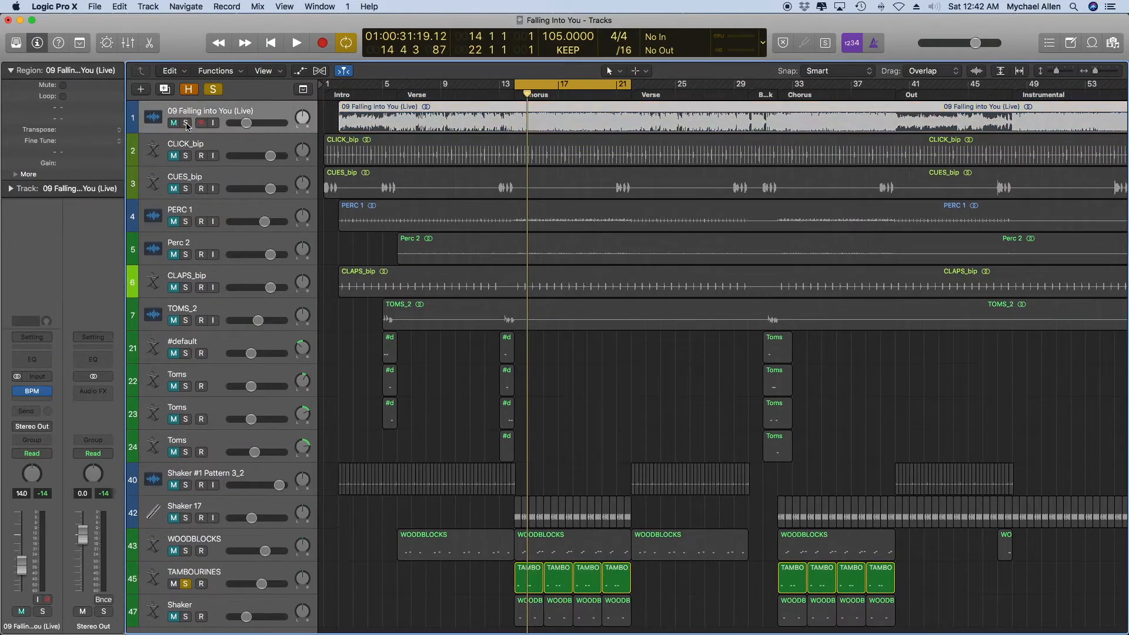
key(space)
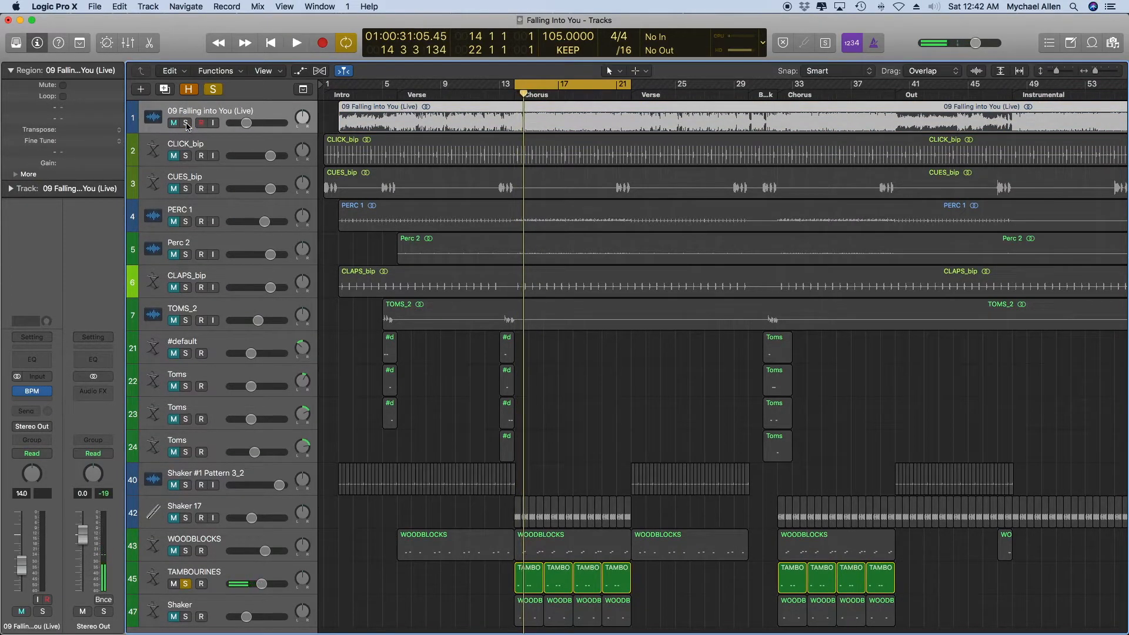
Solo the live recording again, unsolo TAMBOURINES, and play the chorus cycle to hear the original part.
click(186, 124)
click(186, 583)
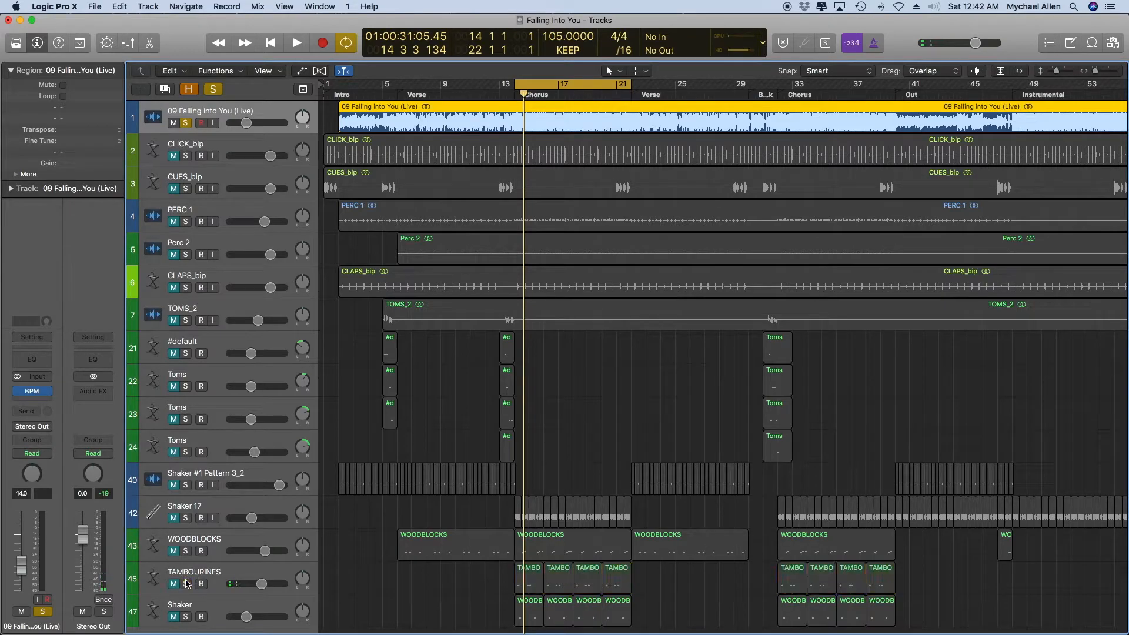
key(space)
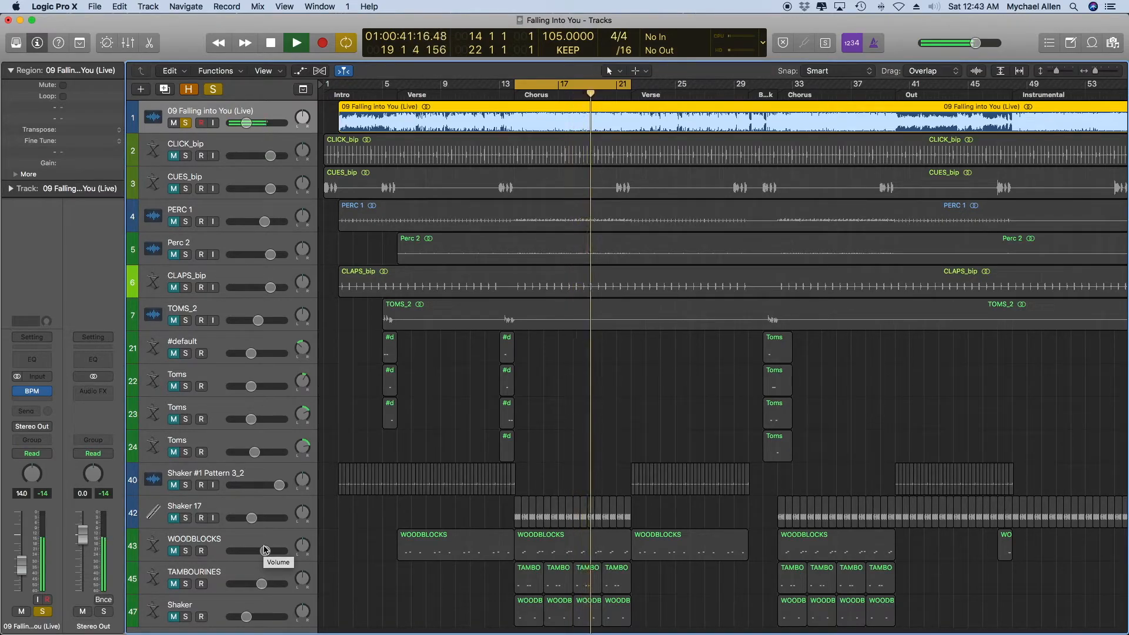
Solo TAMBOURINES alongside the live recording, lower the live recording's volume, and audition both from the chorus start, unsoloing TAMBOURINES at the end.
key(space)
click(186, 583)
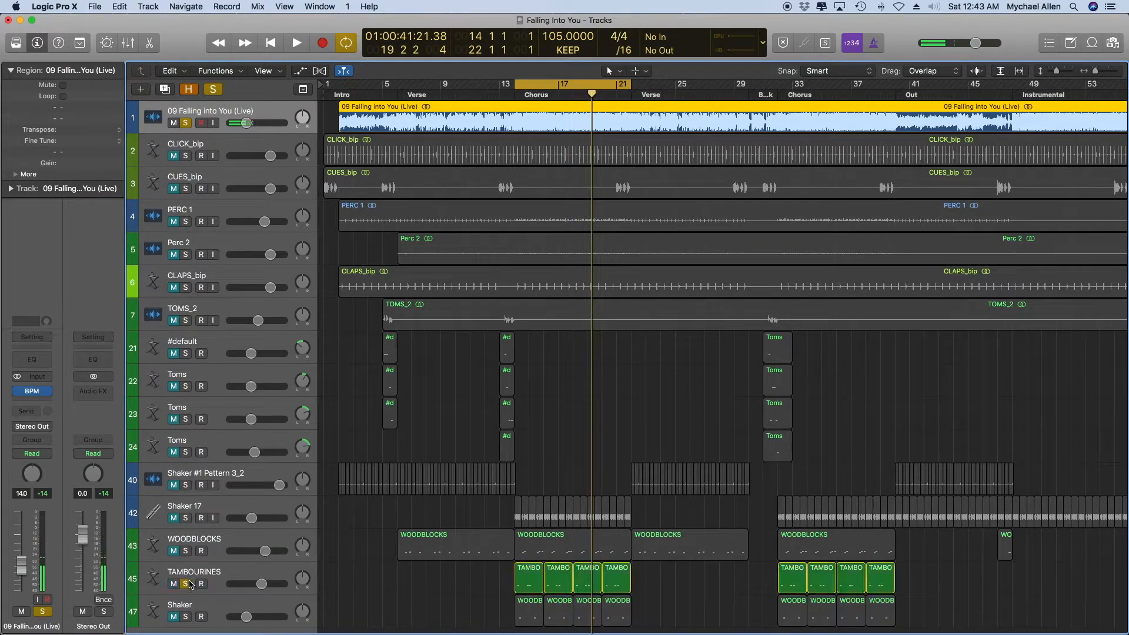
drag(236, 123, 227, 123)
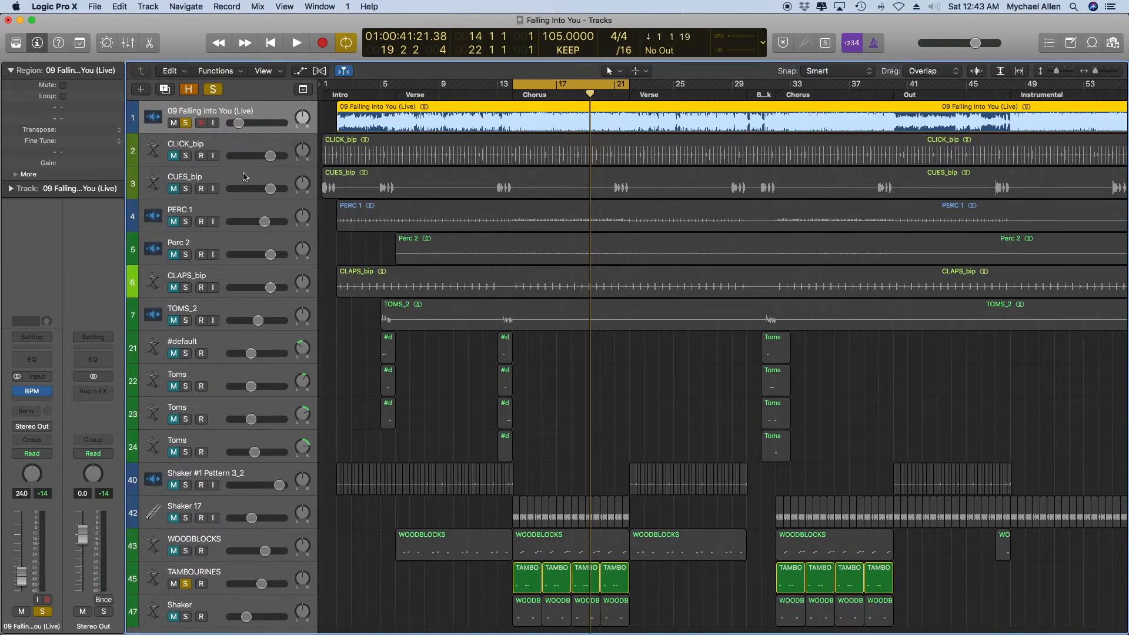
click(237, 577)
key(space)
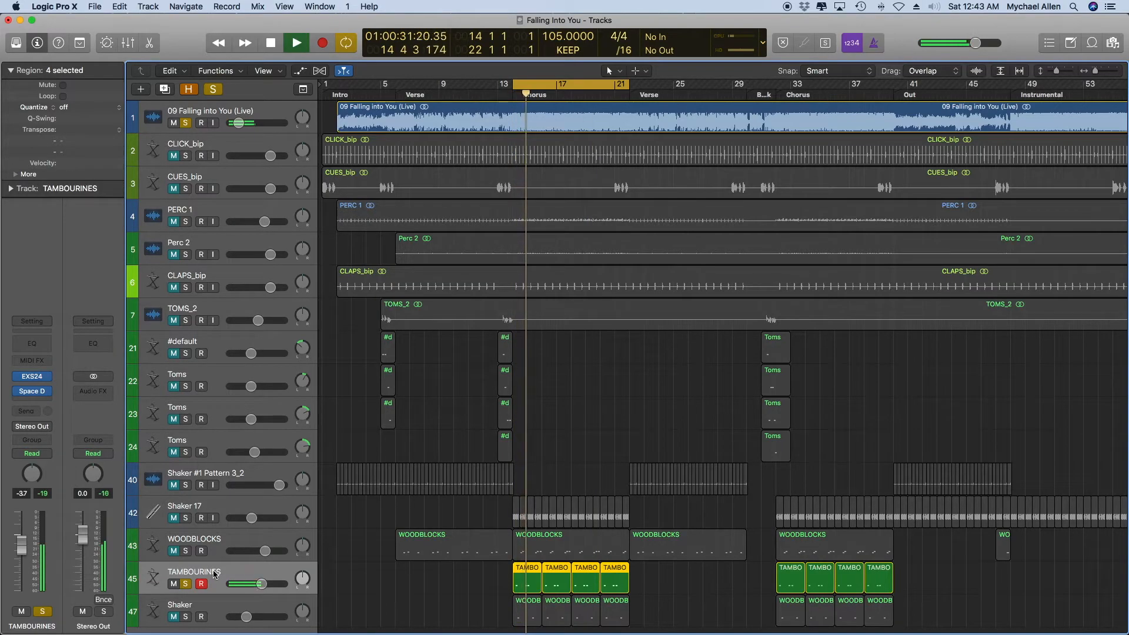
key(space)
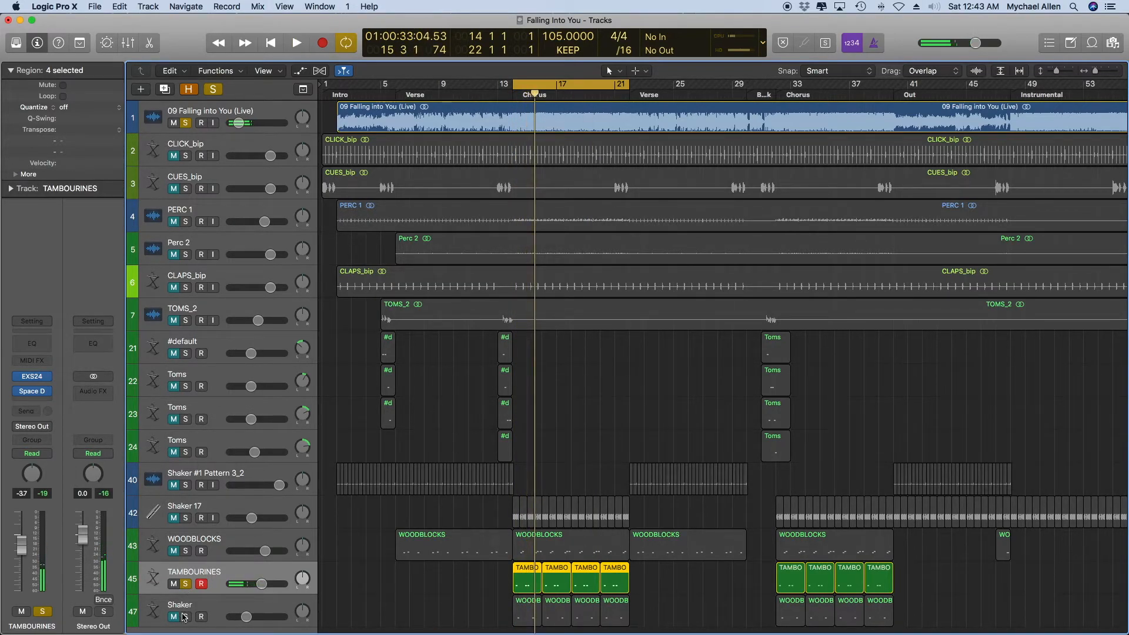
click(185, 583)
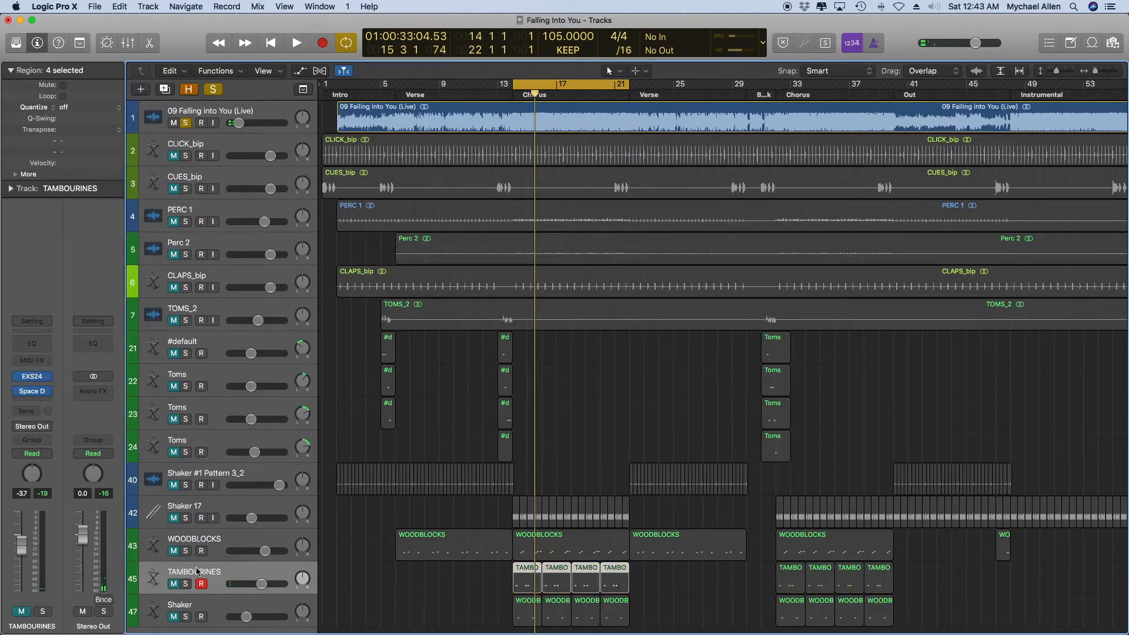
Solo the Shaker track with the live recording and audition both from the start of the chorus.
click(187, 617)
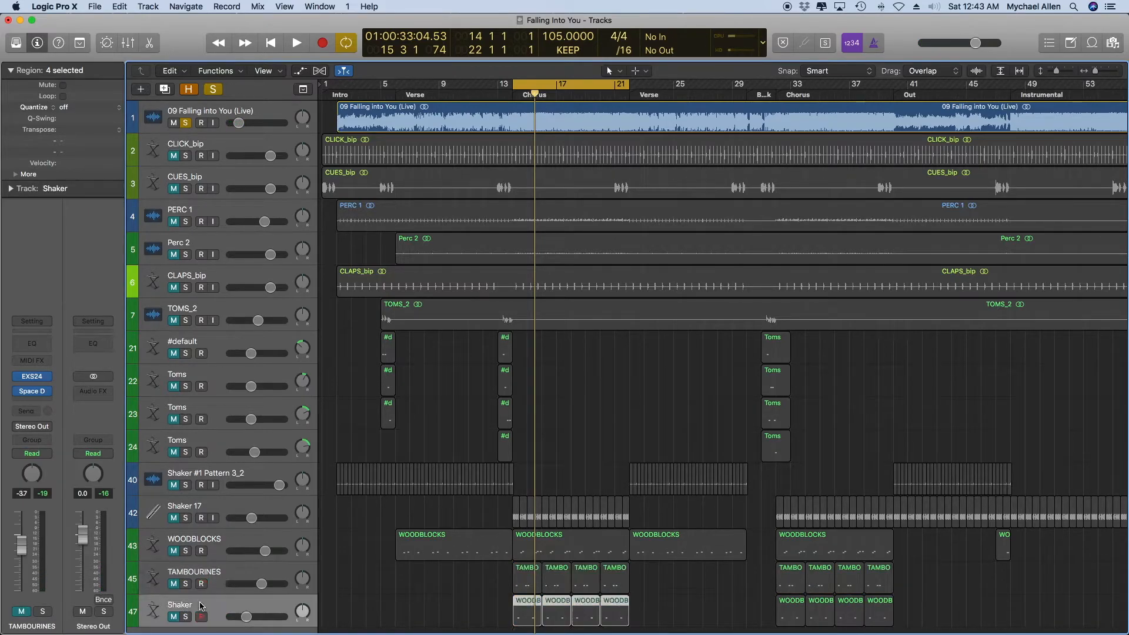
key(space)
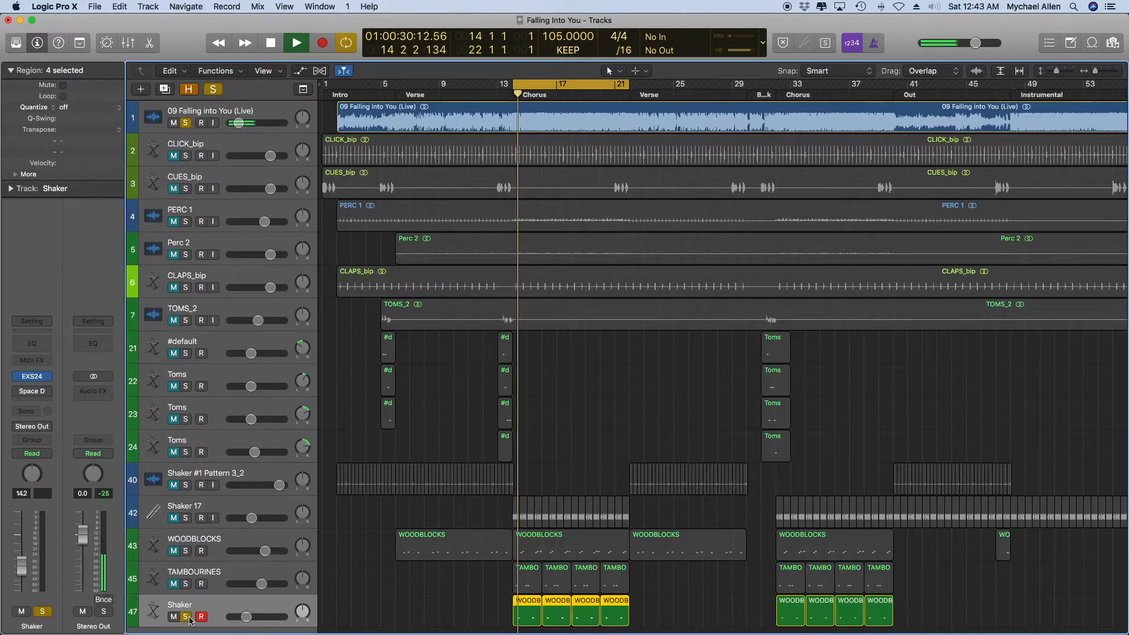
key(space)
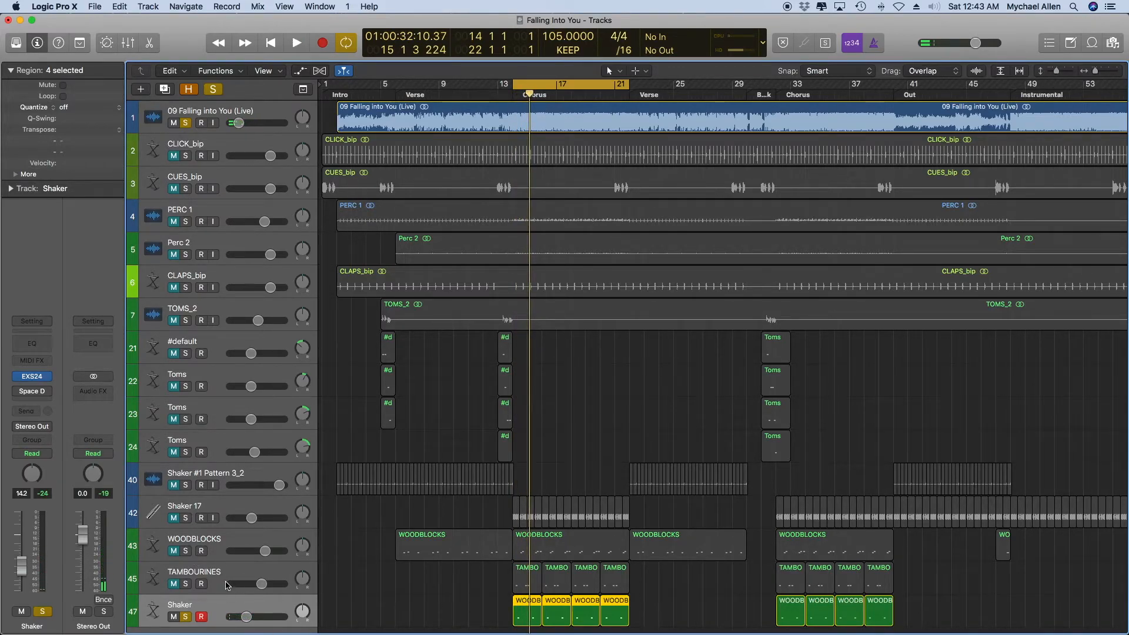
Unsolo the Shaker track and play the live recording alone from the start of the chorus for comparison.
click(186, 617)
key(space)
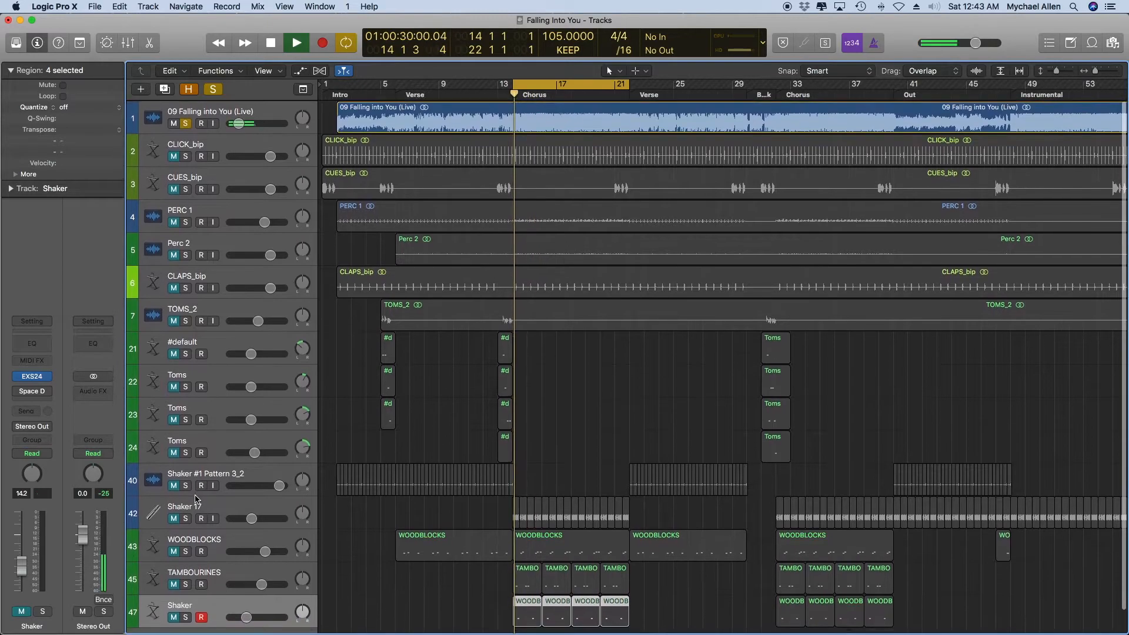
key(space)
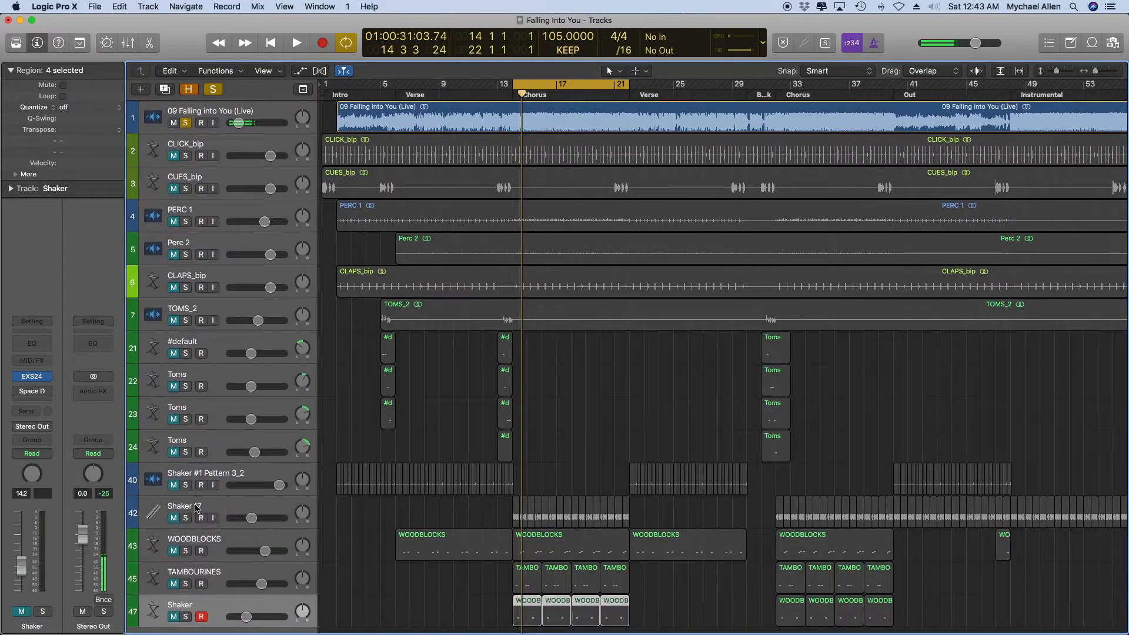
Compare the chorus opening again with the Shaker track soloed and unsoloed against the live recording, leaving Shaker unsoloed.
click(186, 617)
key(space)
click(186, 617)
key(space)
click(186, 617)
key(space)
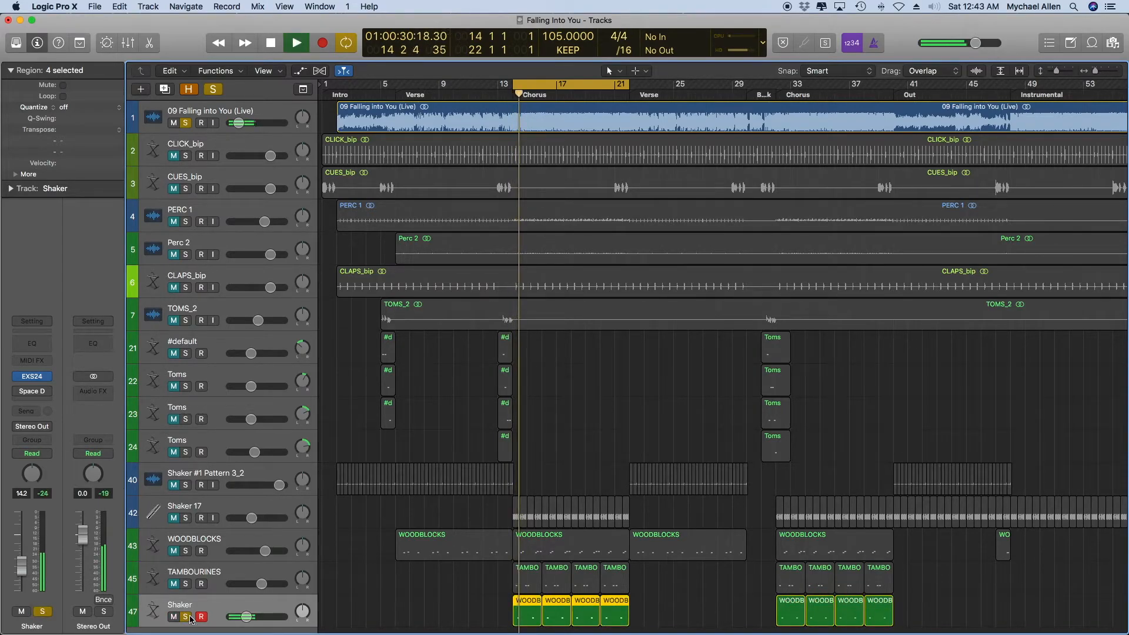
key(space)
click(190, 620)
Solo both Shaker 17 and Shaker and audition them briefly together with the live recording.
scroll(190, 619, up, 2)
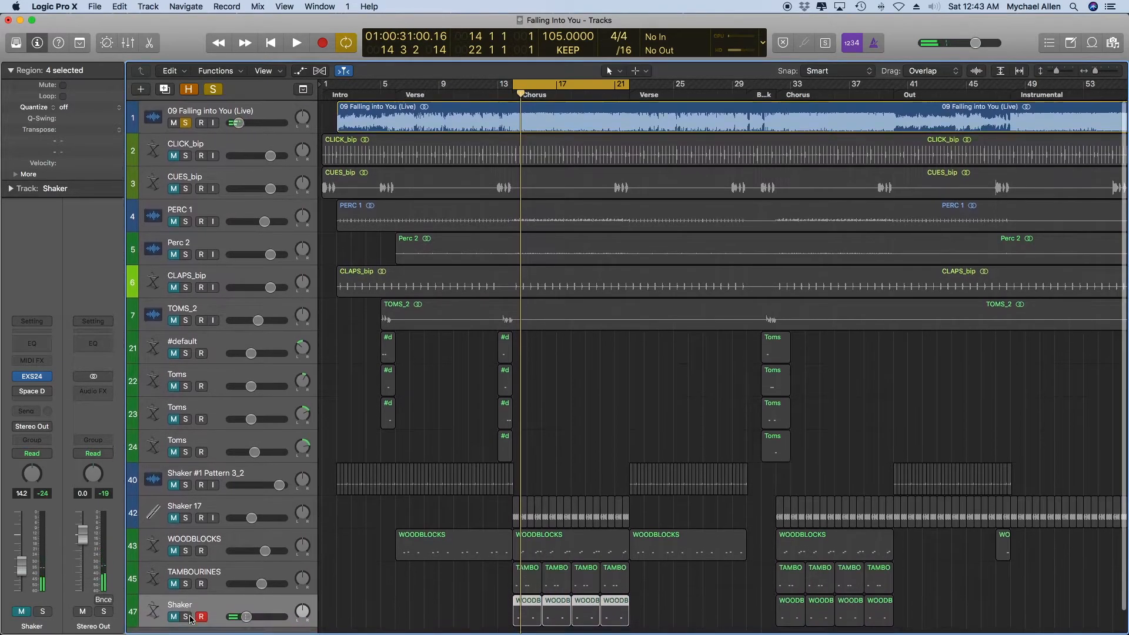
click(187, 511)
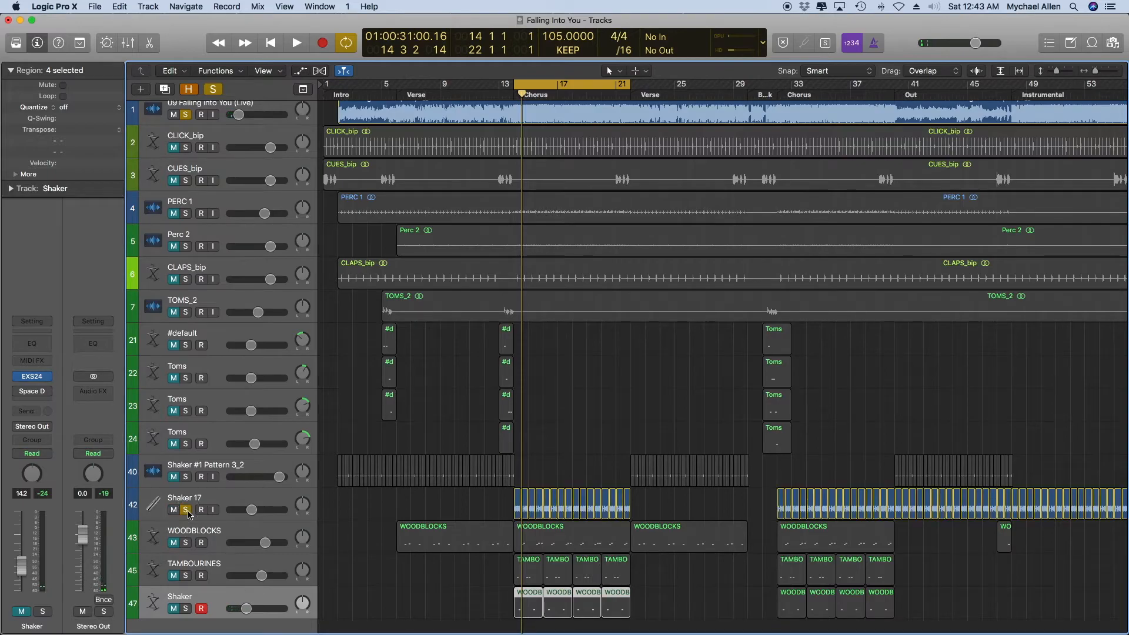
click(185, 612)
key(space)
key(space)
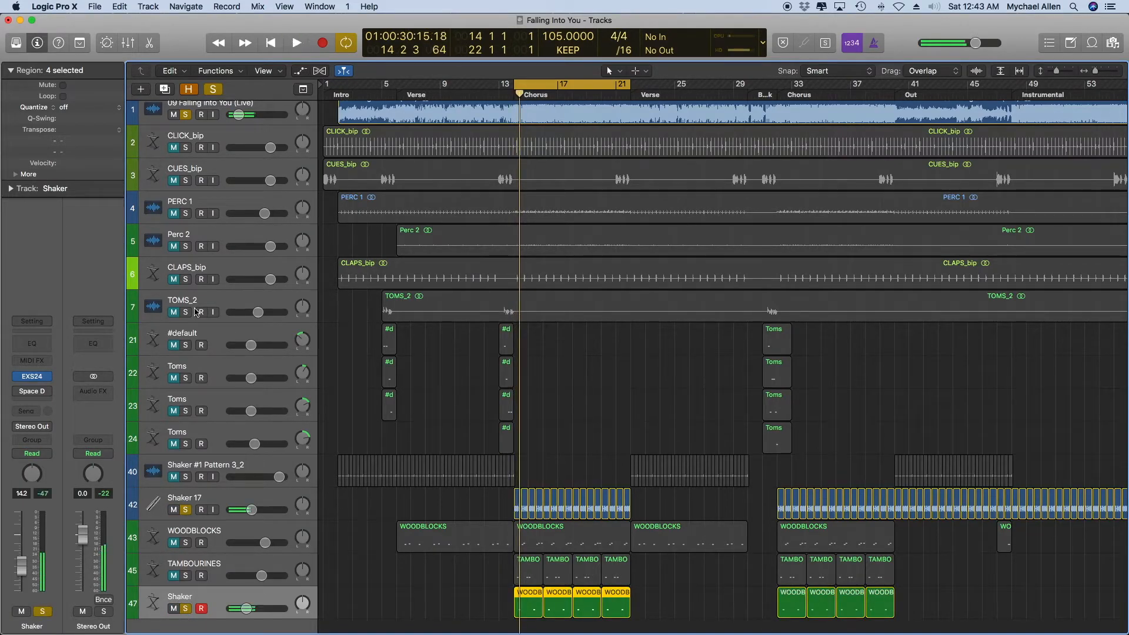
Clear all track solos, and mute the Shaker 17 and Shaker tracks.
click(213, 89)
scroll(159, 435, up, 1)
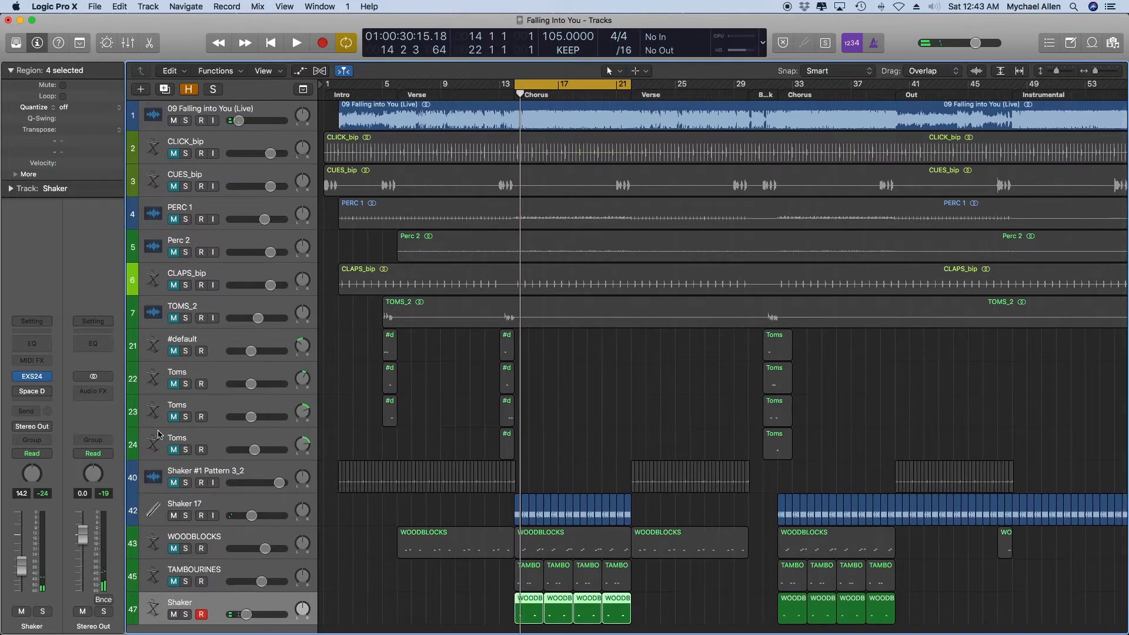
click(175, 516)
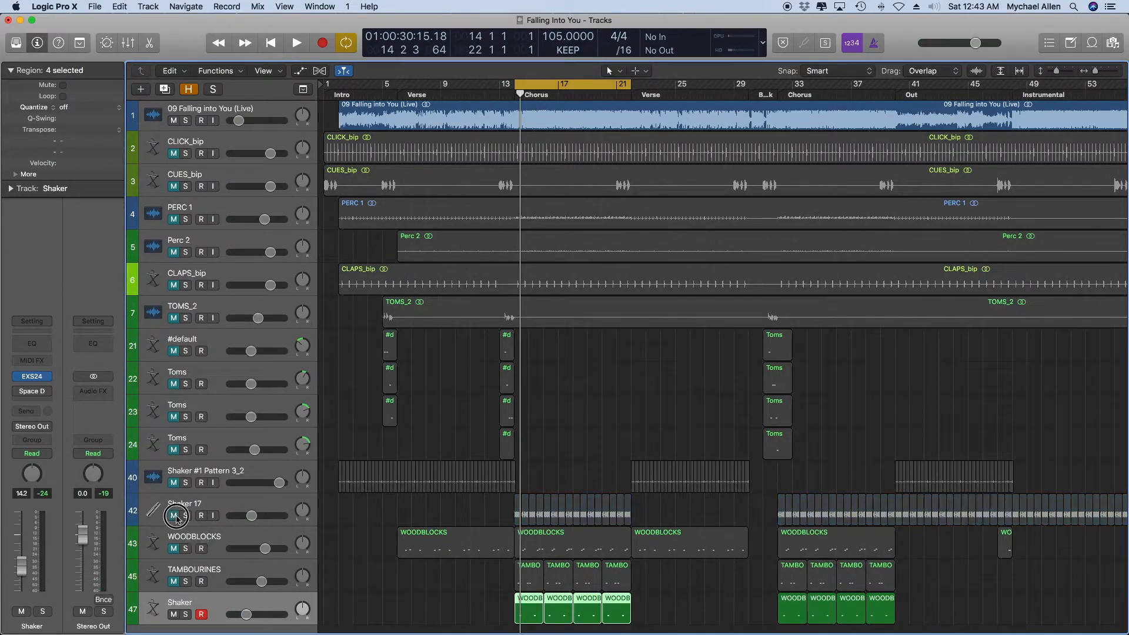
click(173, 615)
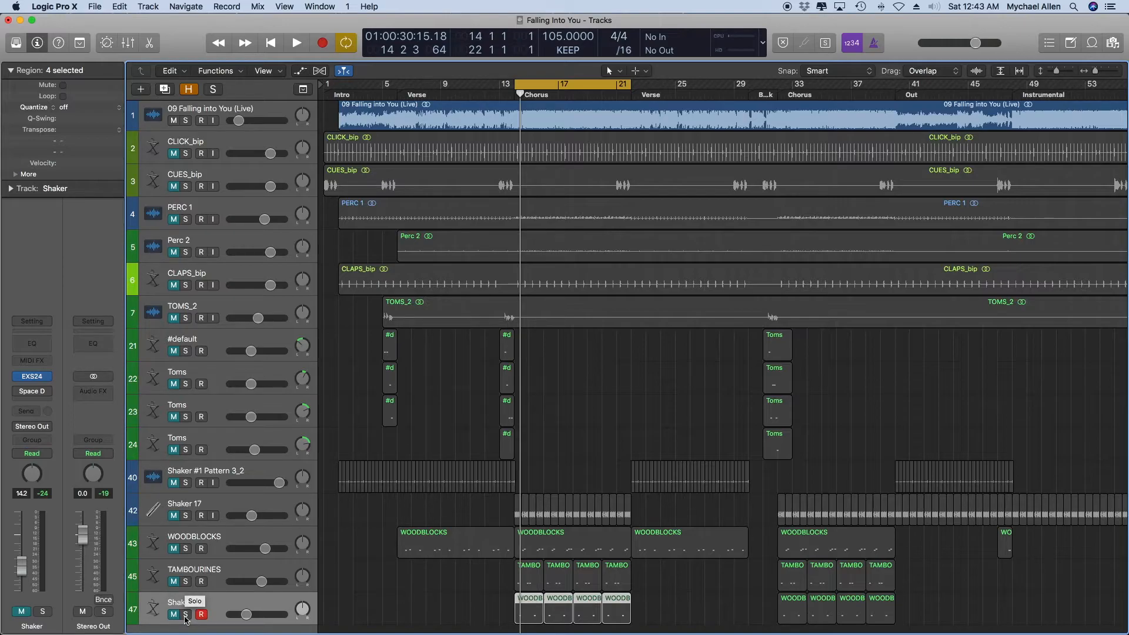
Solo the PERC 1 track, view the whole arrangement, and audition the combined percussion from the start of the chorus.
scroll(575, 426, up, 1)
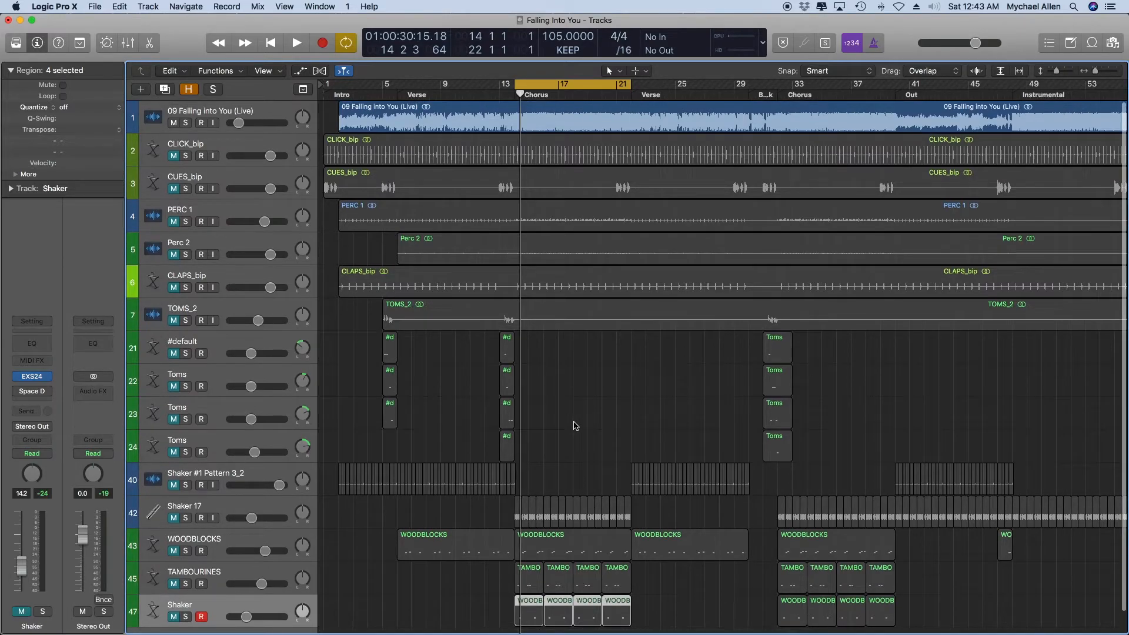
scroll(575, 426, down, 1)
scroll(576, 426, up, 1)
click(186, 221)
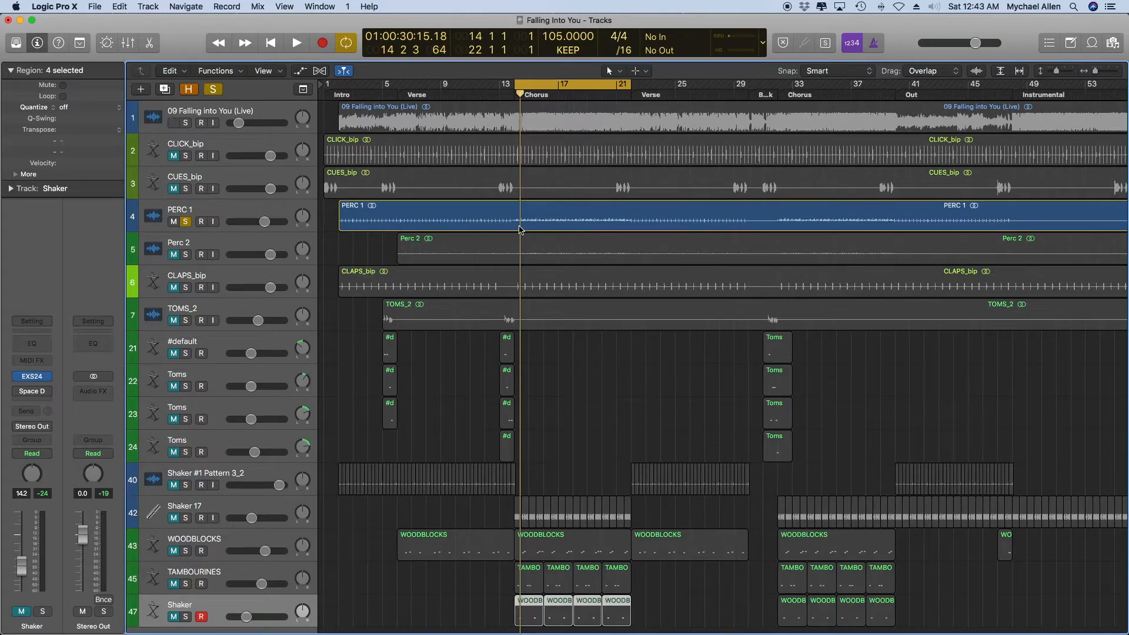
scroll(635, 229, right, 10)
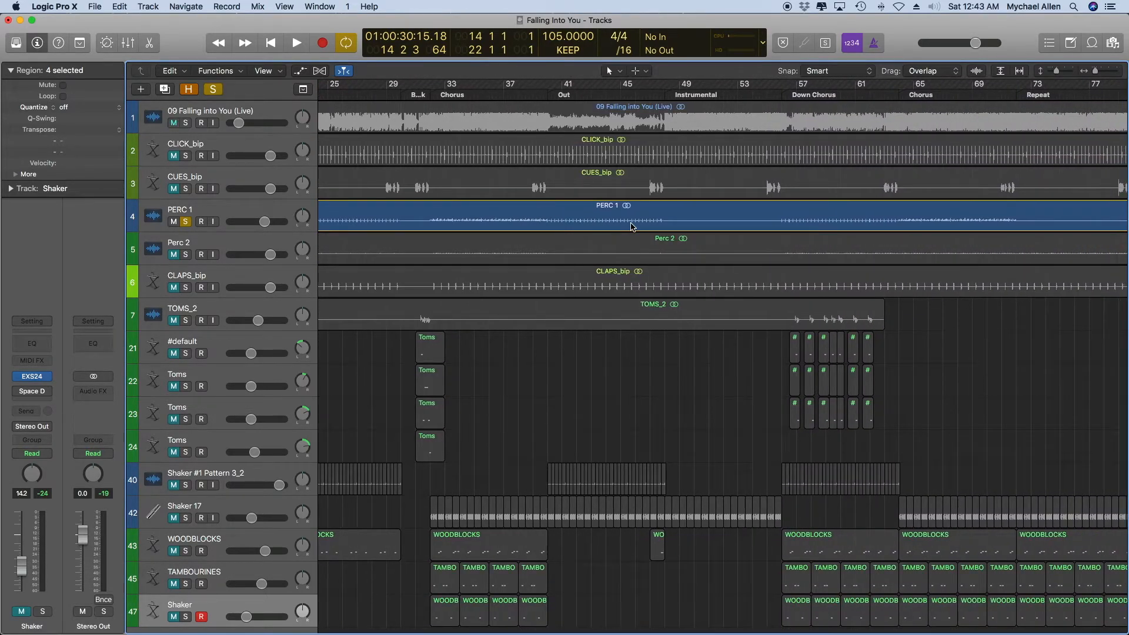
scroll(631, 226, down, 5)
key(space)
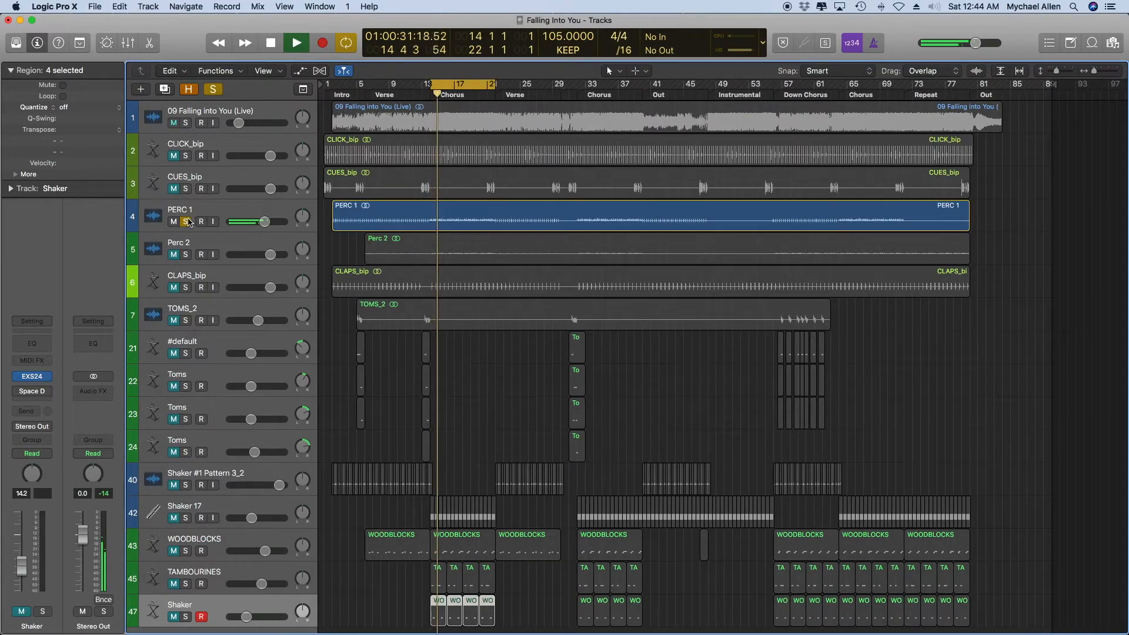
key(space)
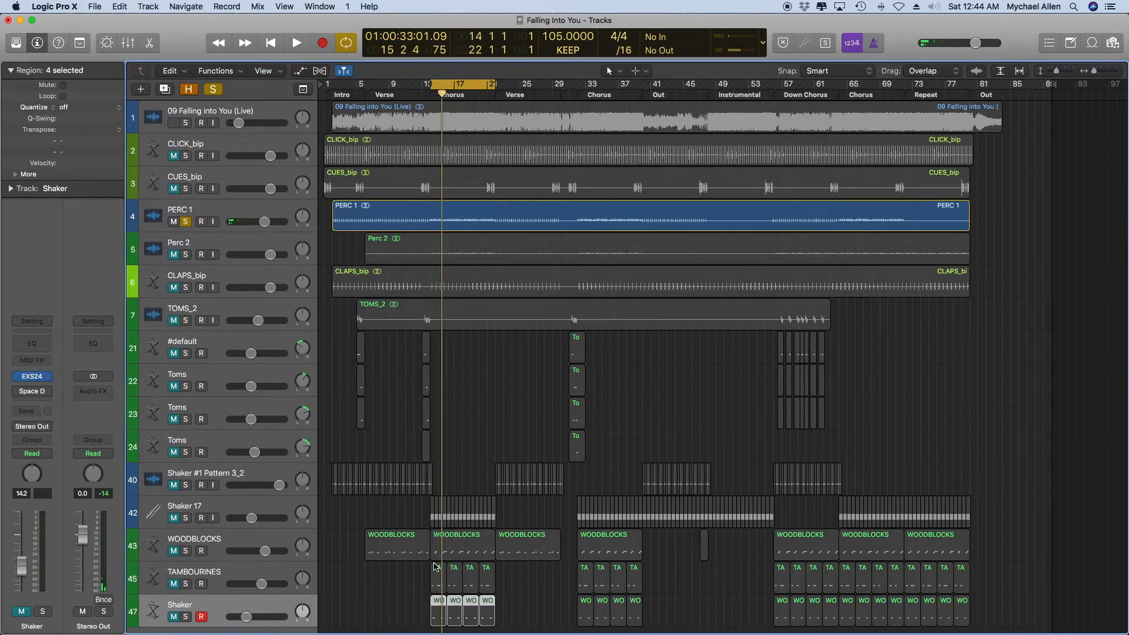
Clear the region selection, solo Perc 2 instead of PERC 1, and audition it from the start of the chorus.
click(682, 513)
click(663, 450)
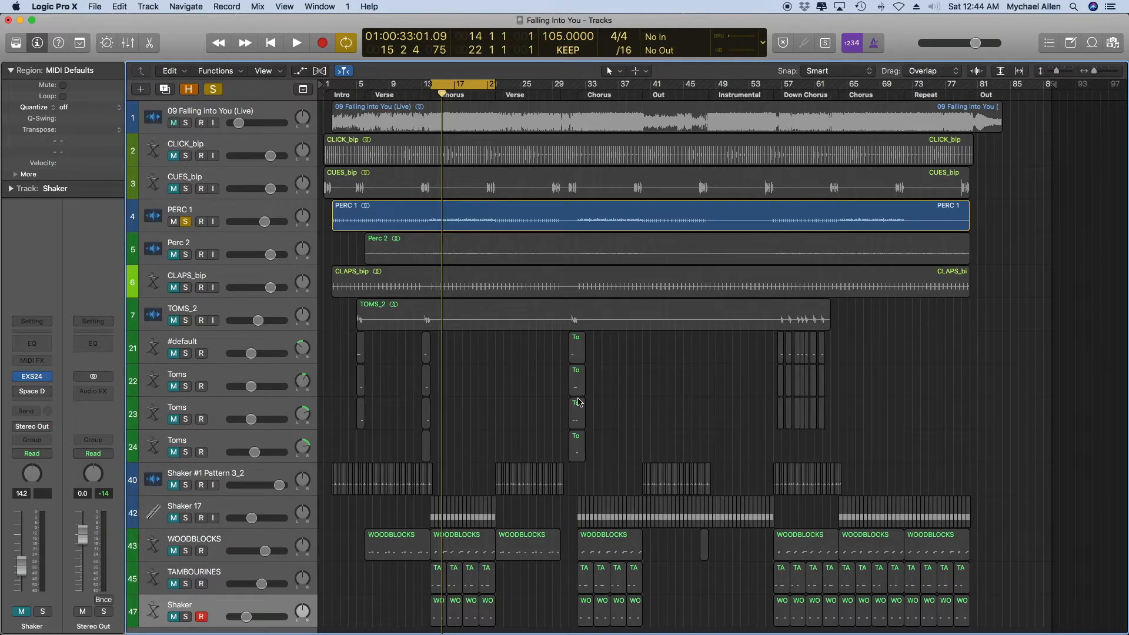
scroll(532, 424, down, 1)
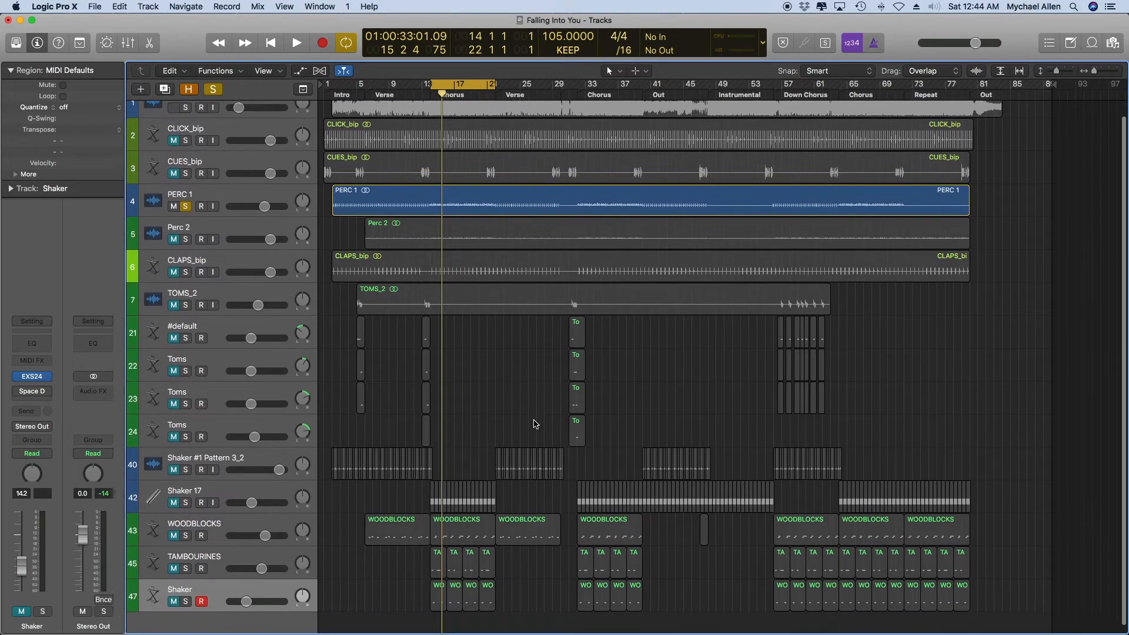
scroll(461, 455, up, 1)
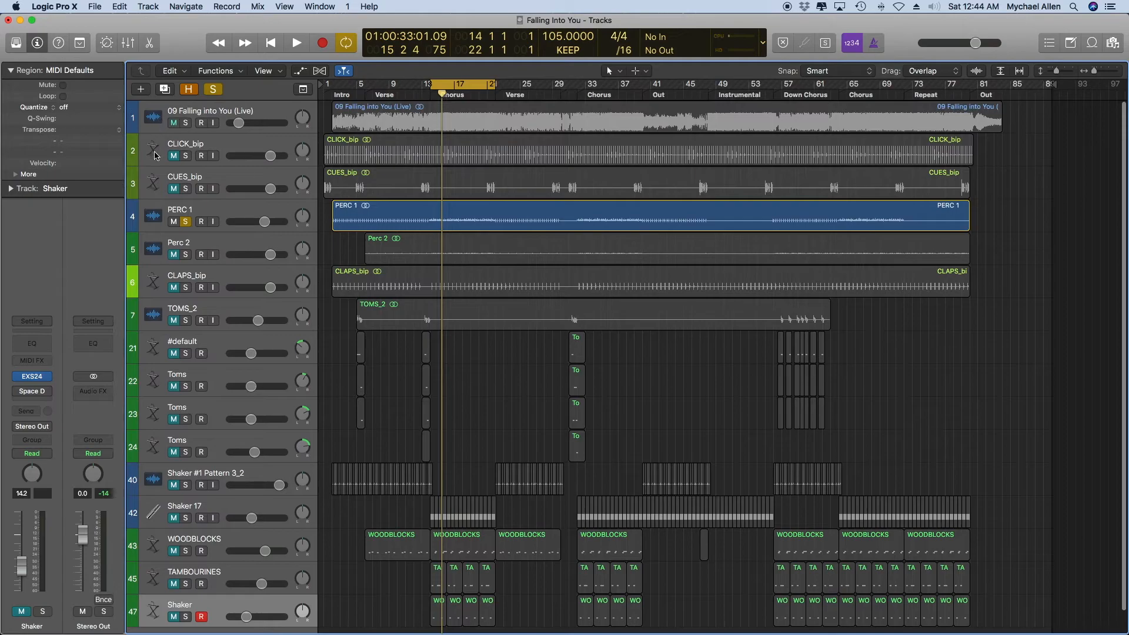
click(185, 255)
click(186, 222)
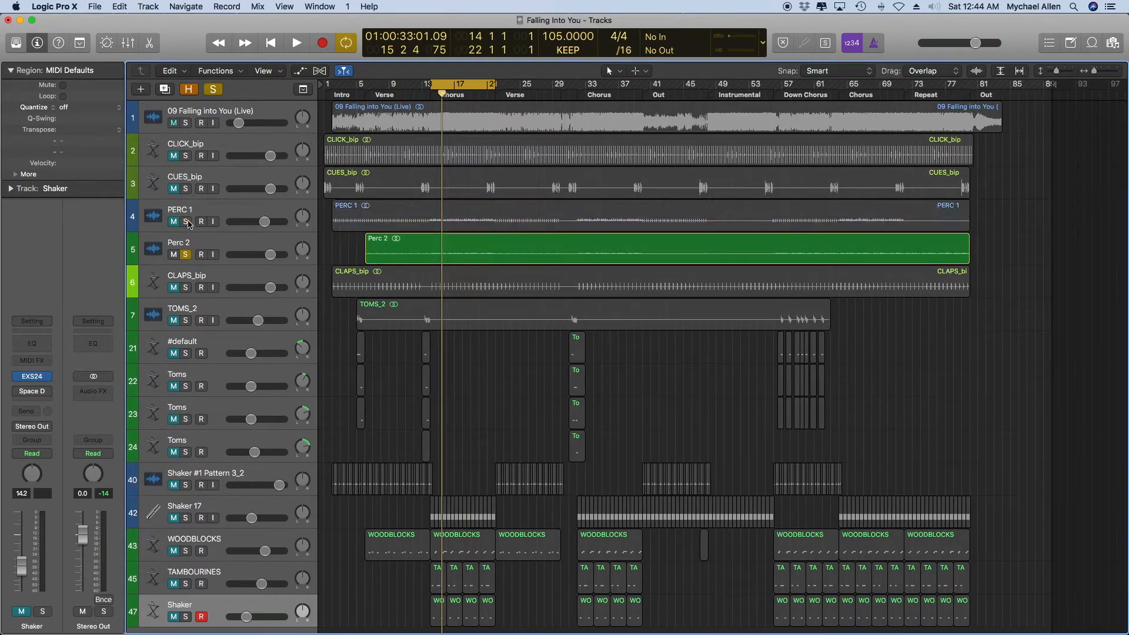
key(space)
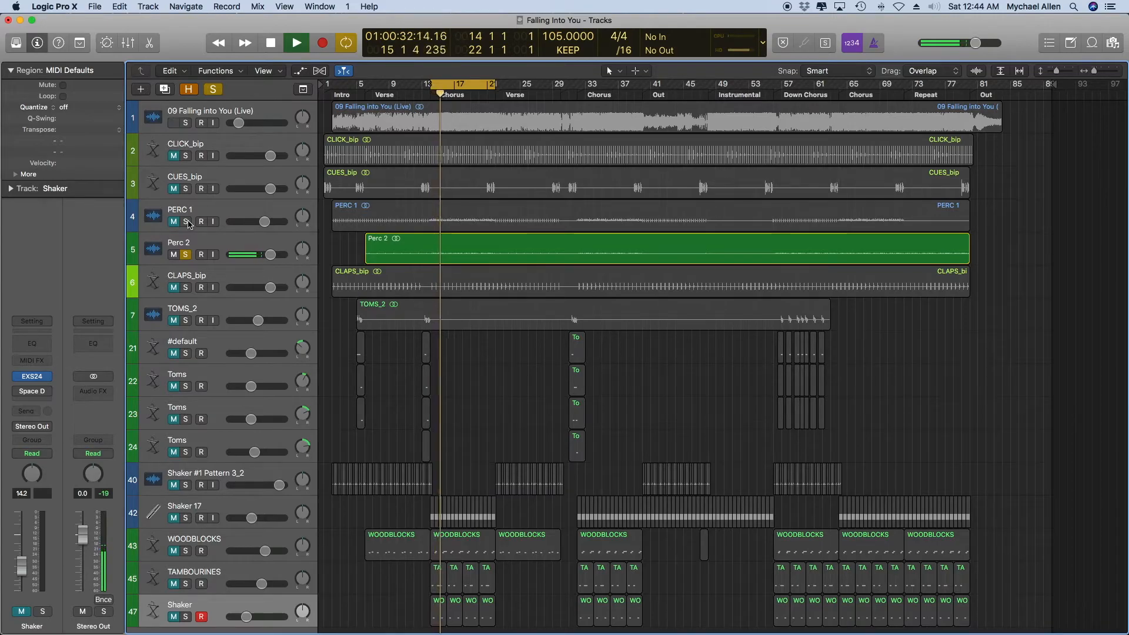
key(space)
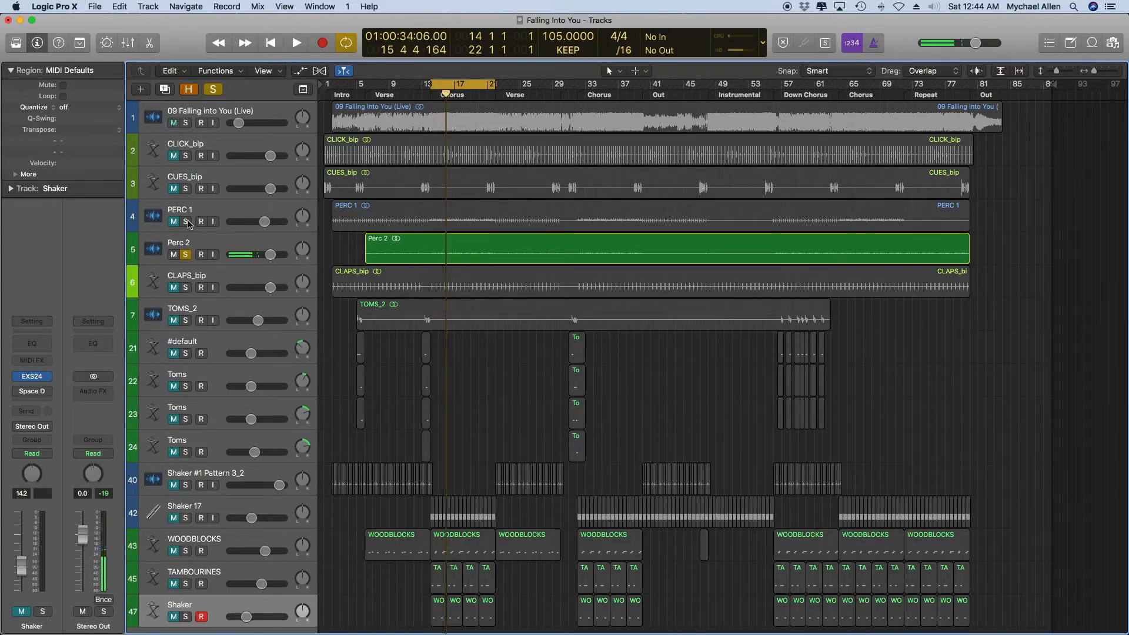
Show the hidden tracks for a moment and hide them again.
scroll(233, 632, down, 1)
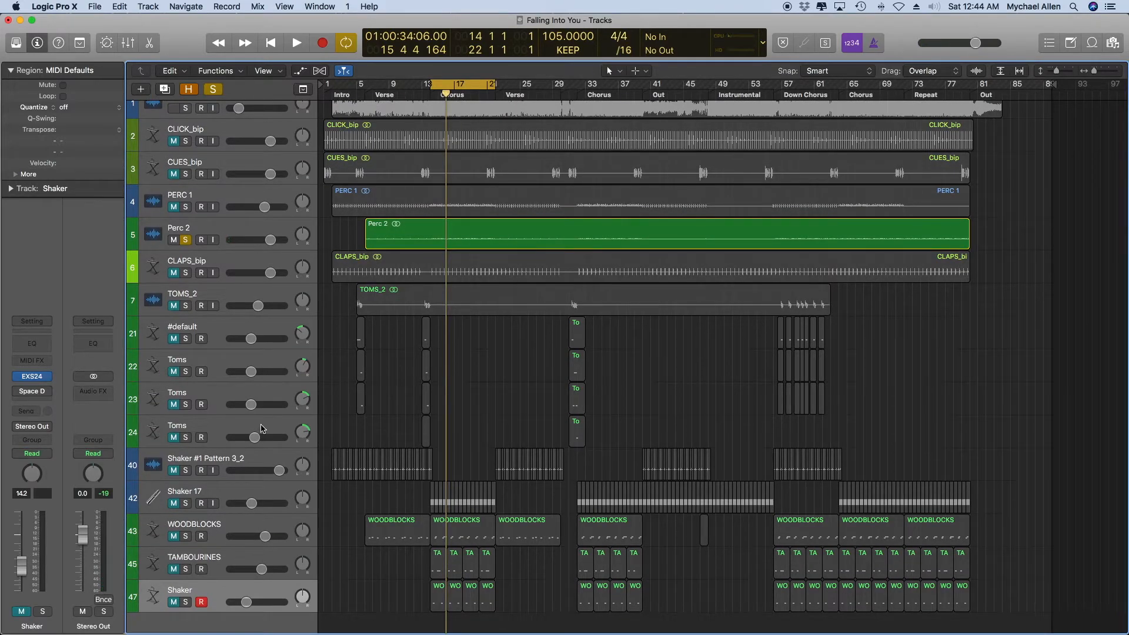
key(h)
key(h)
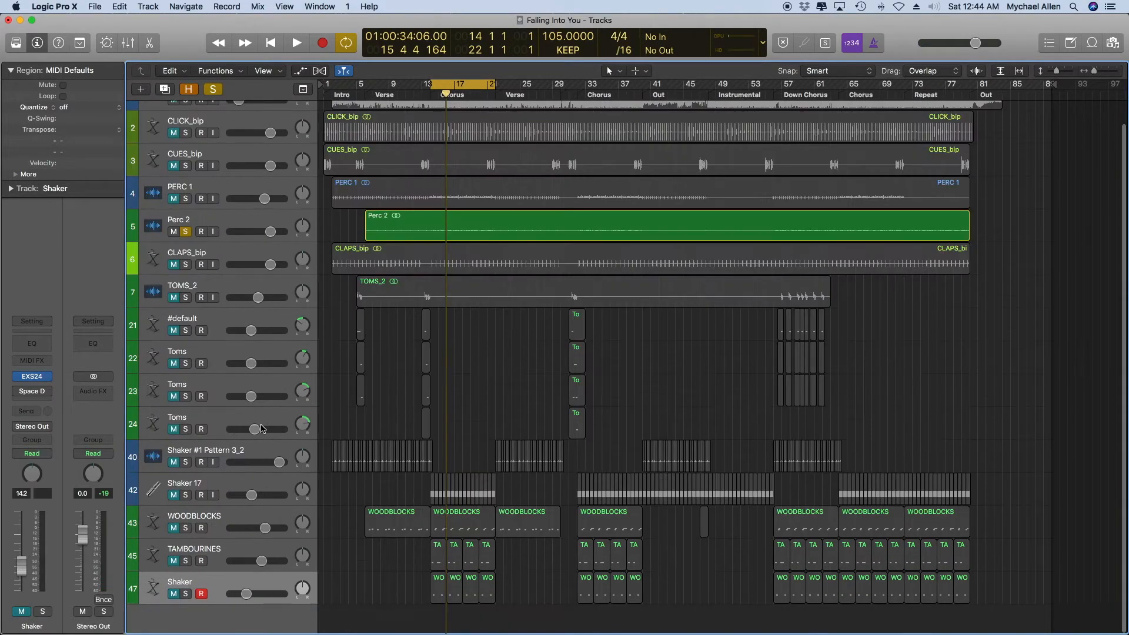
Unsolo Perc 2, leave only the live recording soloed, select the CLAPS_bip track, and play the chorus cycle.
click(185, 232)
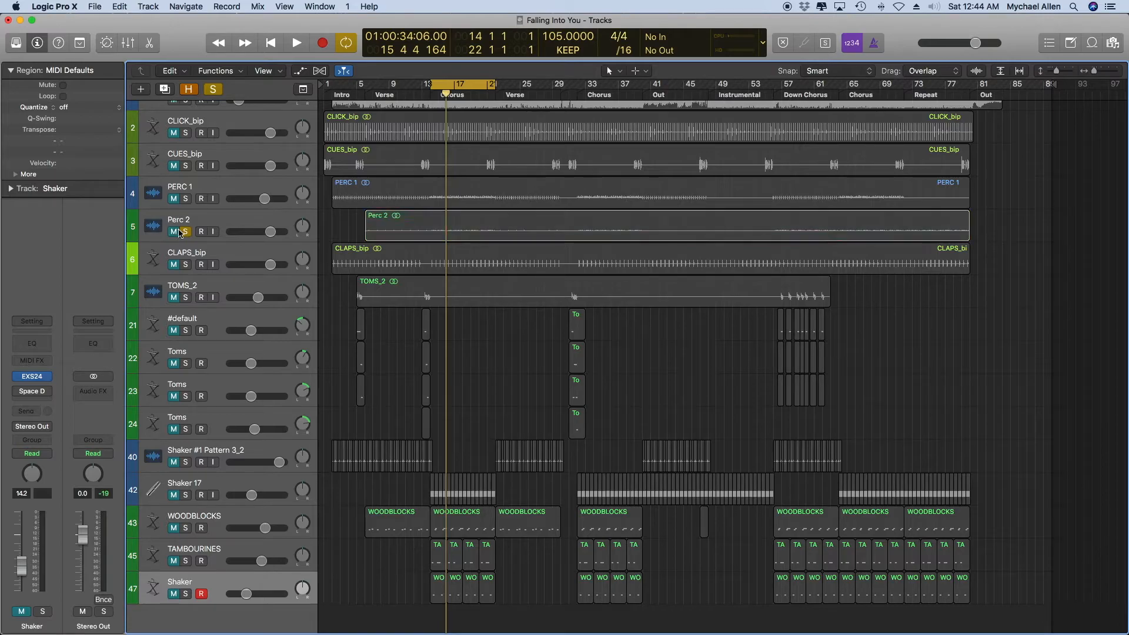
click(186, 265)
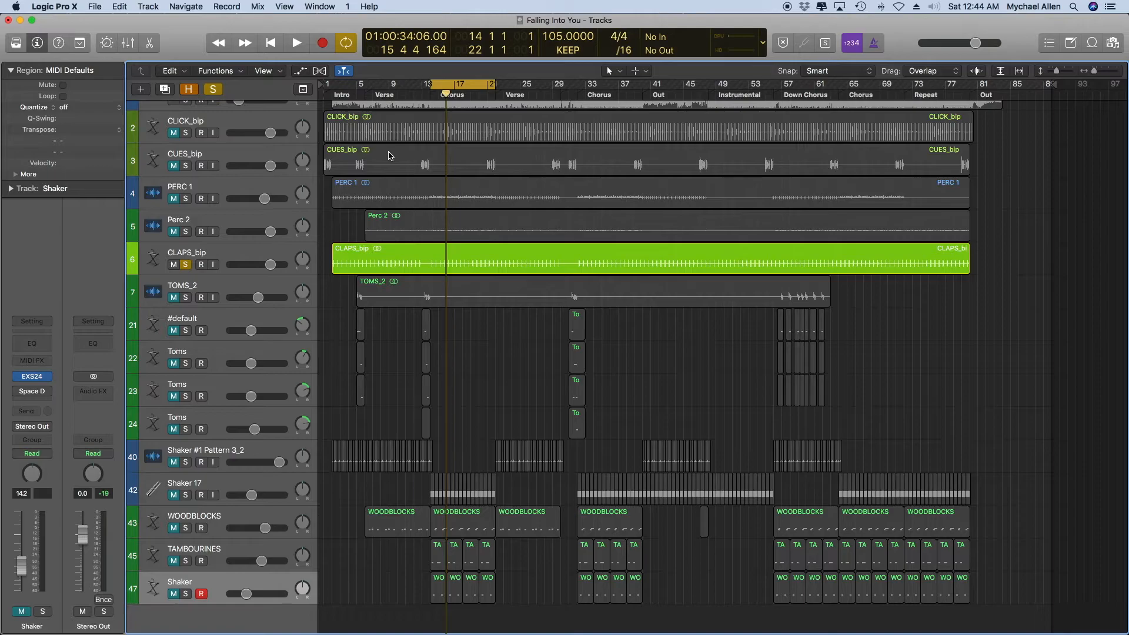
scroll(388, 155, up, 3)
click(187, 122)
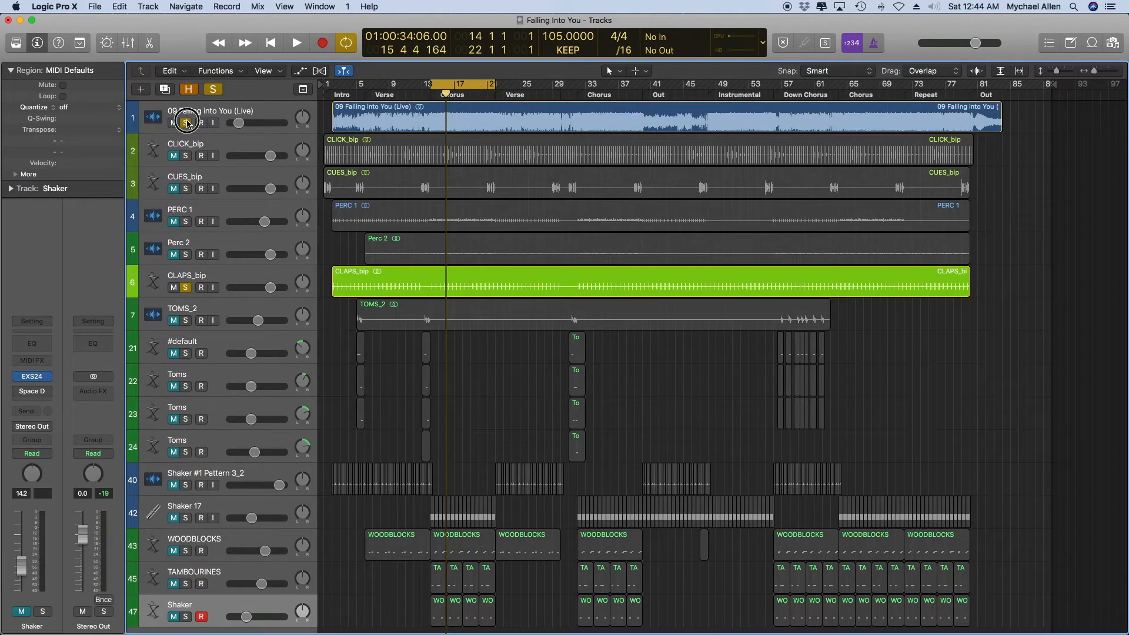
click(186, 287)
click(203, 278)
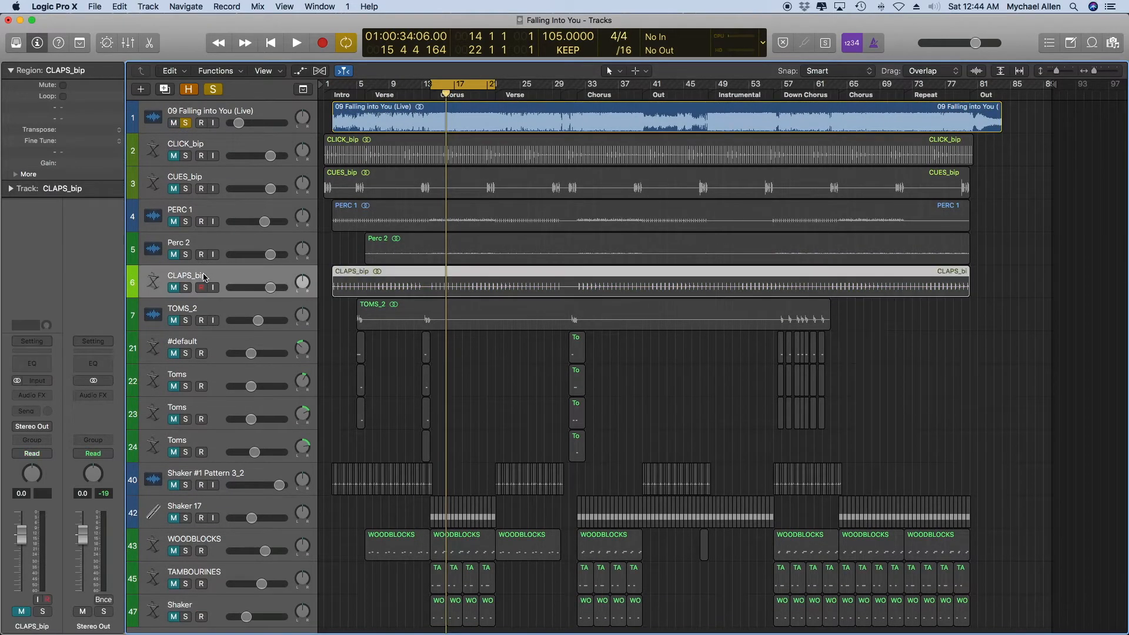
key(space)
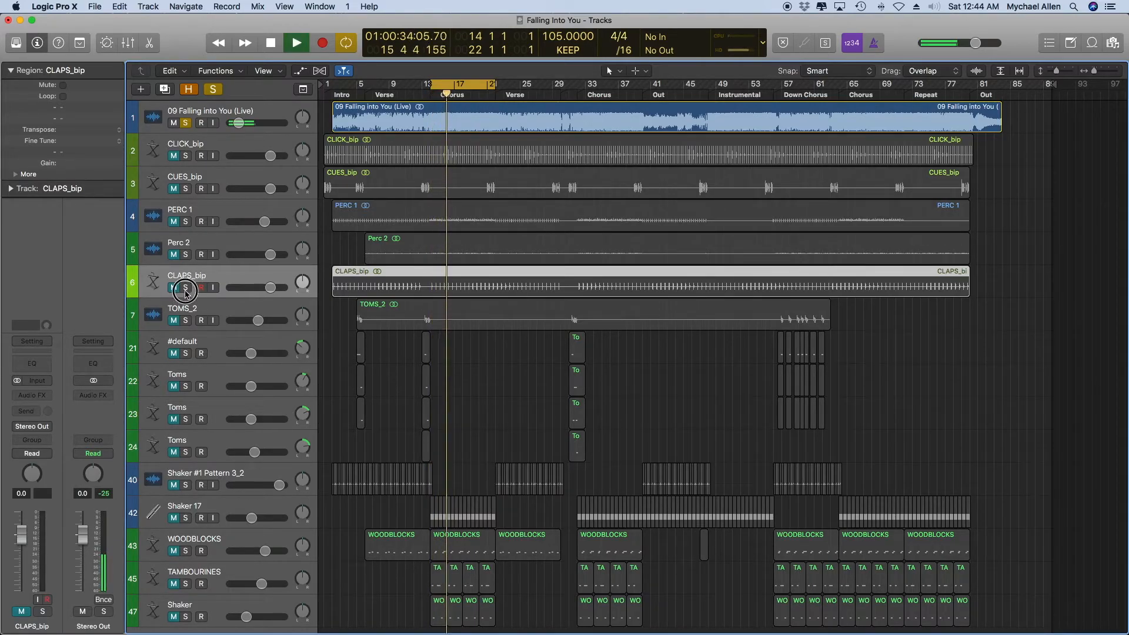
Compare the live recording with and without the soloed CLAPS_bip track from the first verse, leaving playback stopped and the claps unsoloed.
click(185, 288)
click(382, 94)
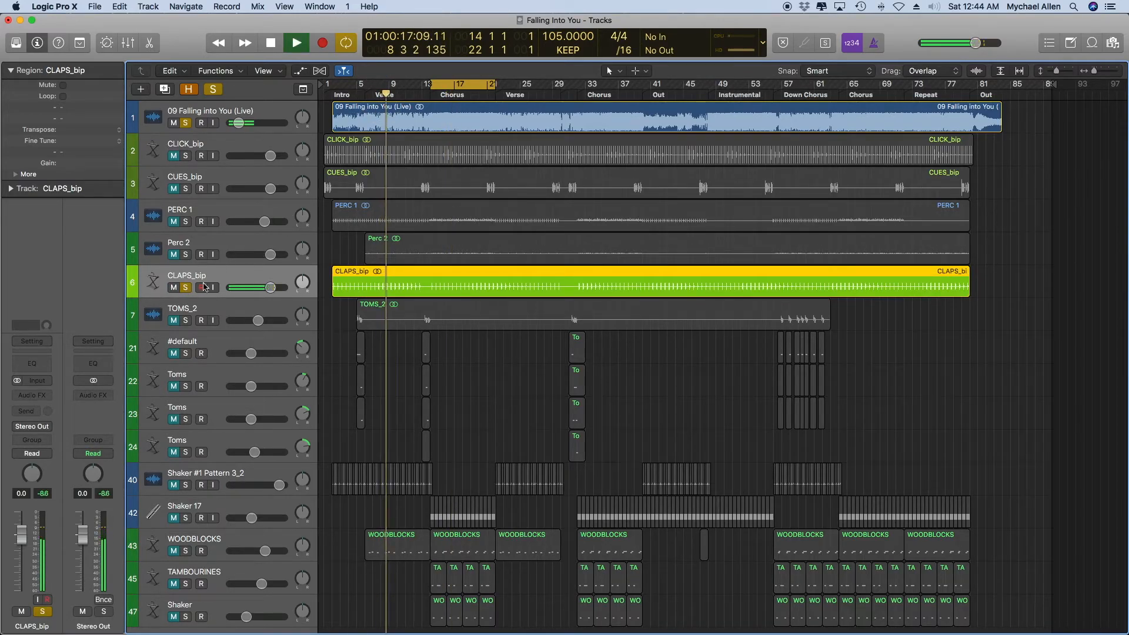
click(185, 288)
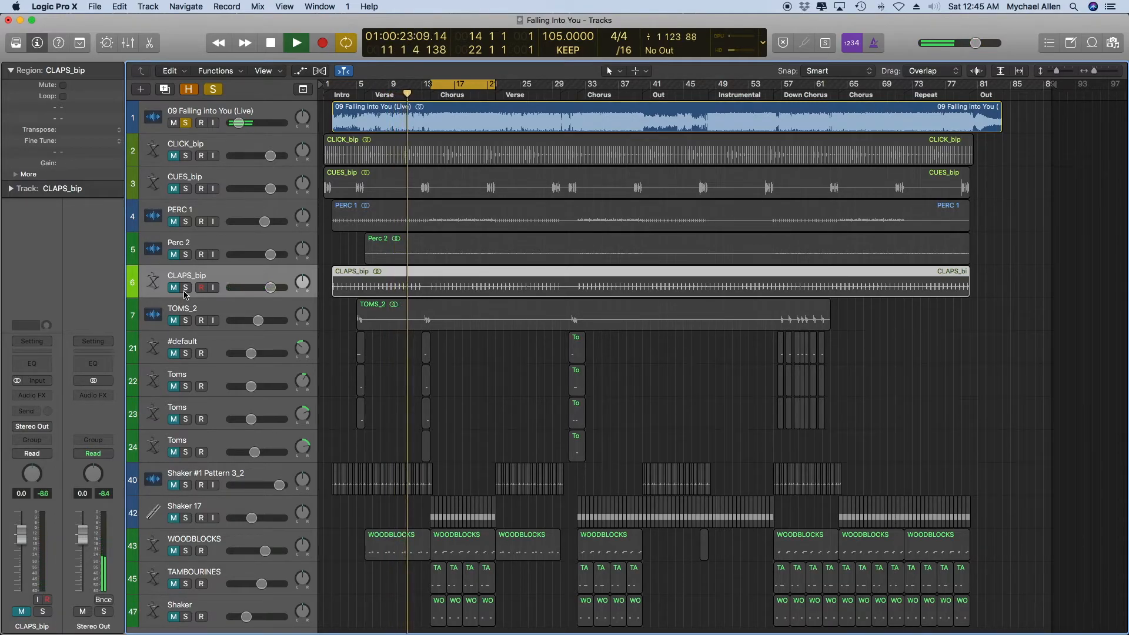
key(space)
click(186, 290)
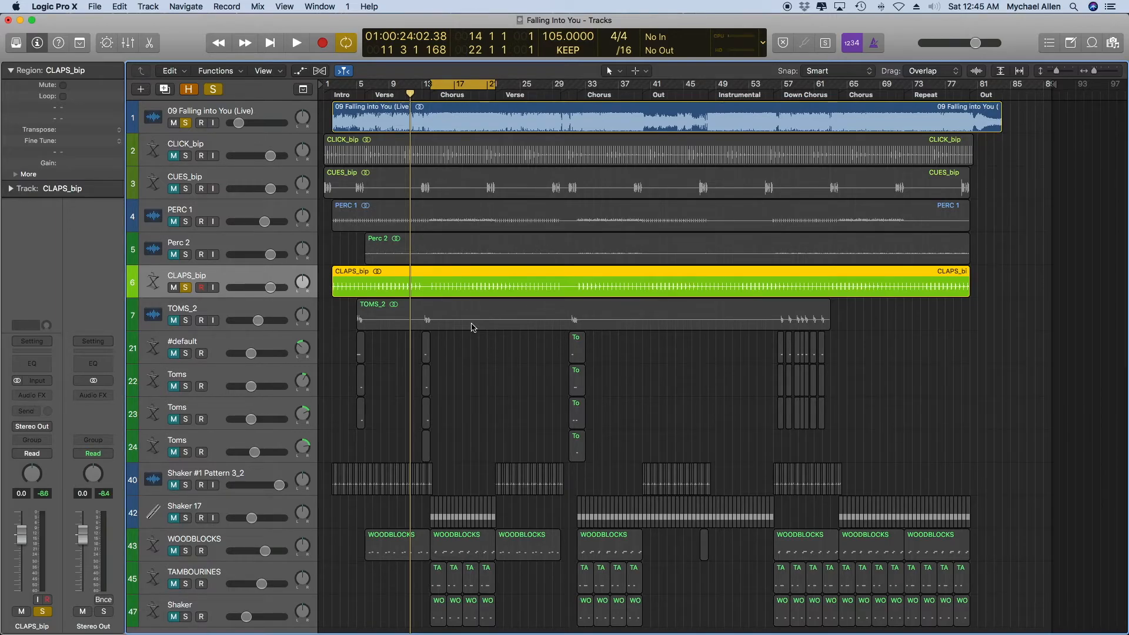
click(187, 290)
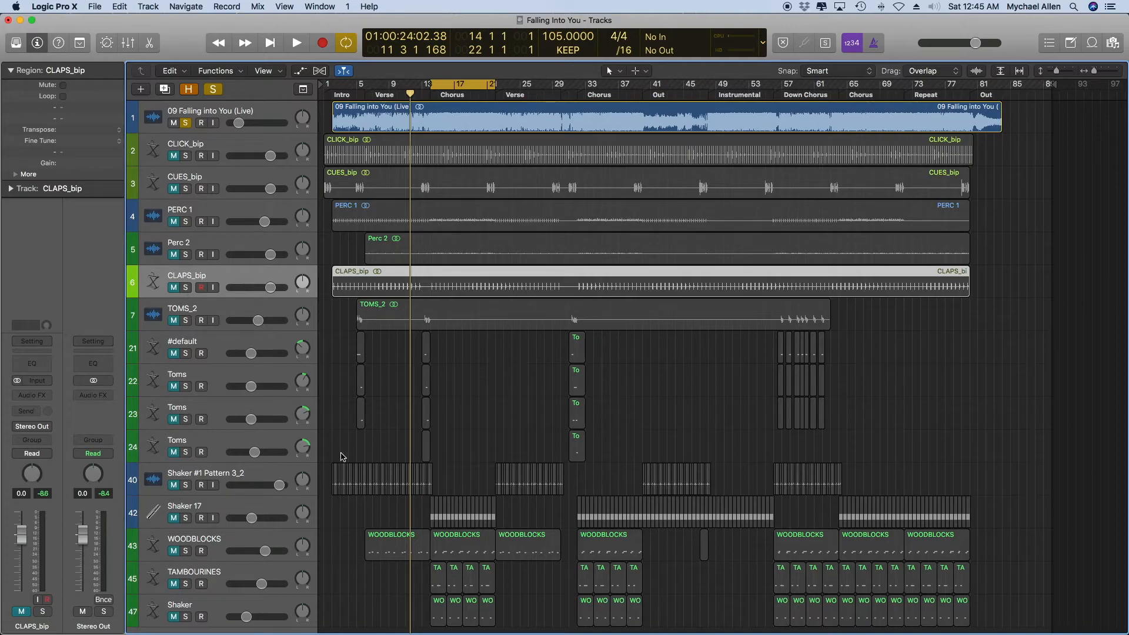
Clear the region selection and extend the cycle range over the whole song, from bar 1 to bar 86.
scroll(342, 457, down, 2)
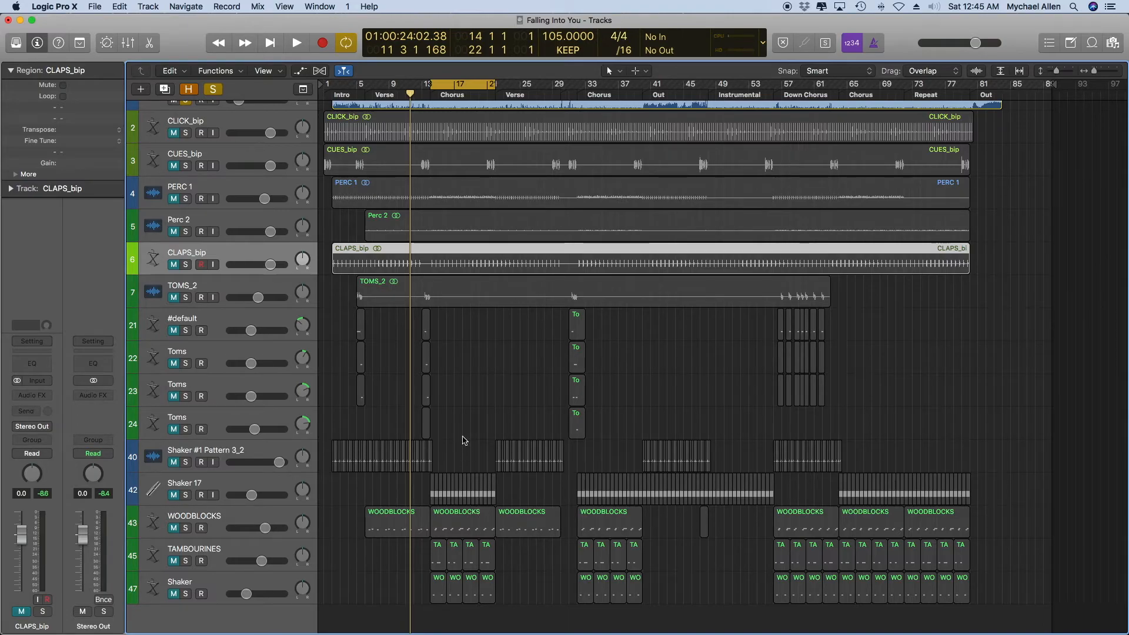
click(464, 389)
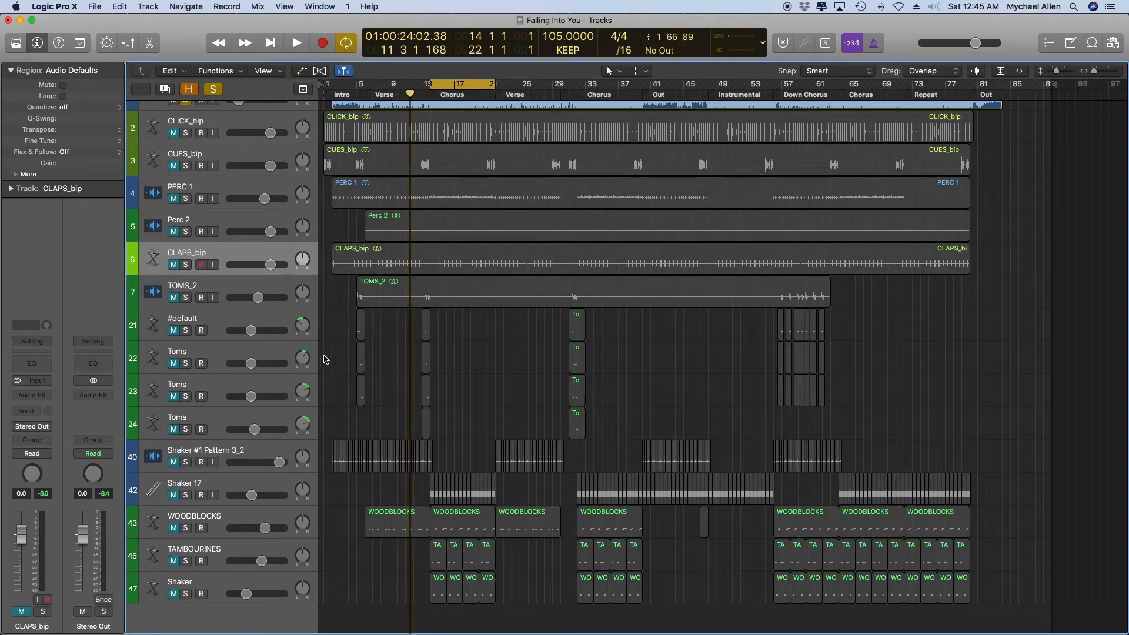
click(433, 87)
drag(432, 87, 327, 87)
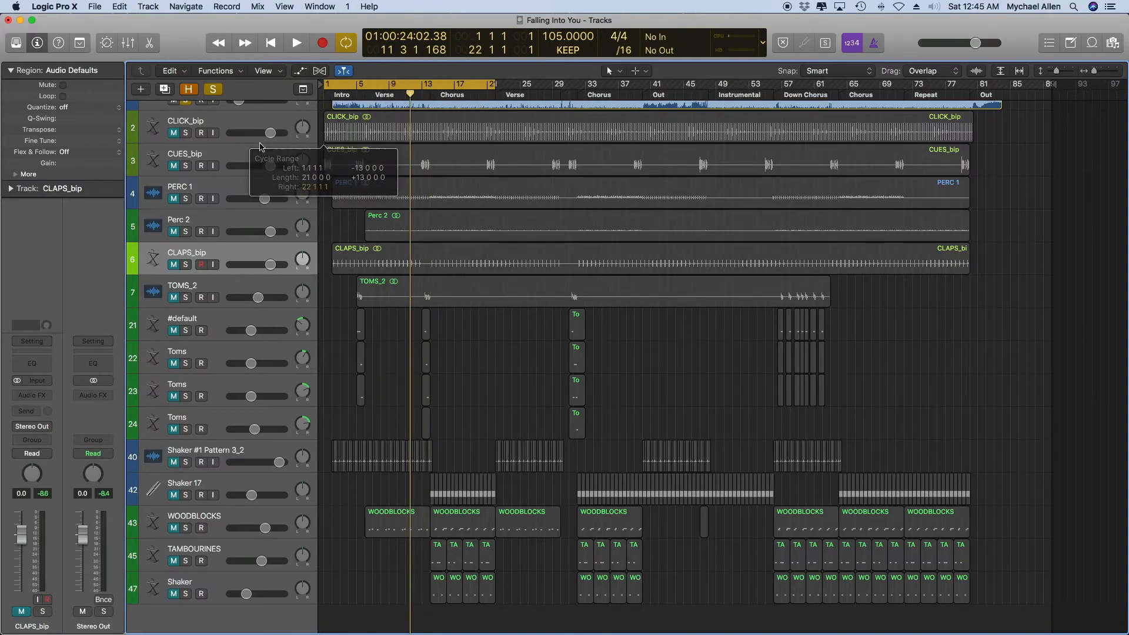
scroll(494, 83, up, 1)
drag(494, 82, 1018, 250)
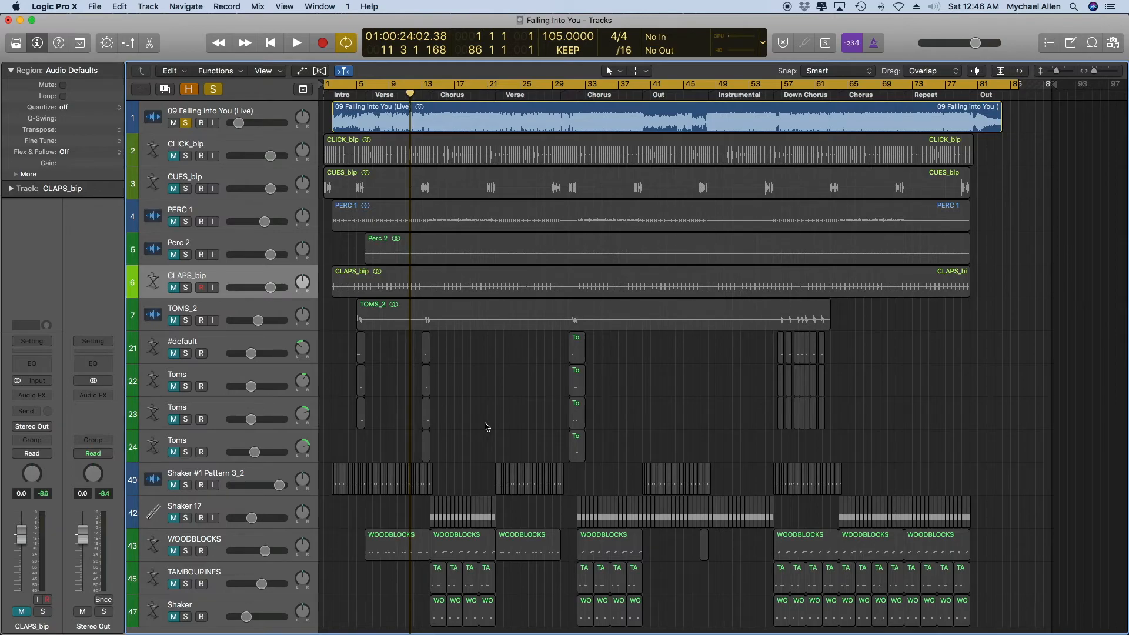
scroll(486, 427, down, 1)
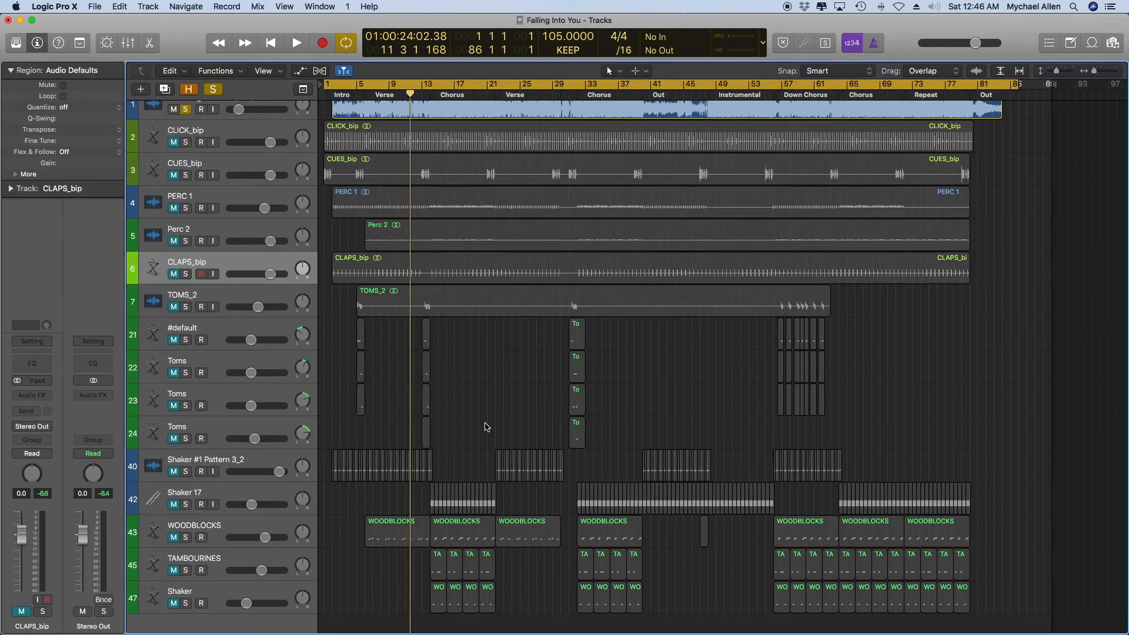
scroll(487, 427, up, 2)
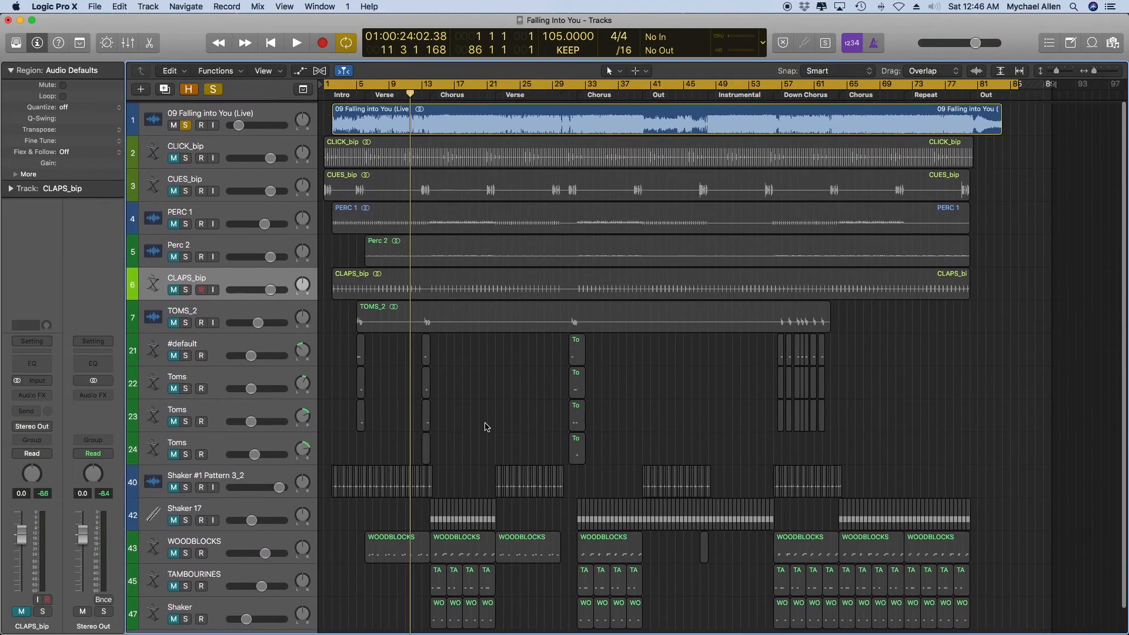
scroll(487, 427, down, 2)
scroll(487, 427, up, 2)
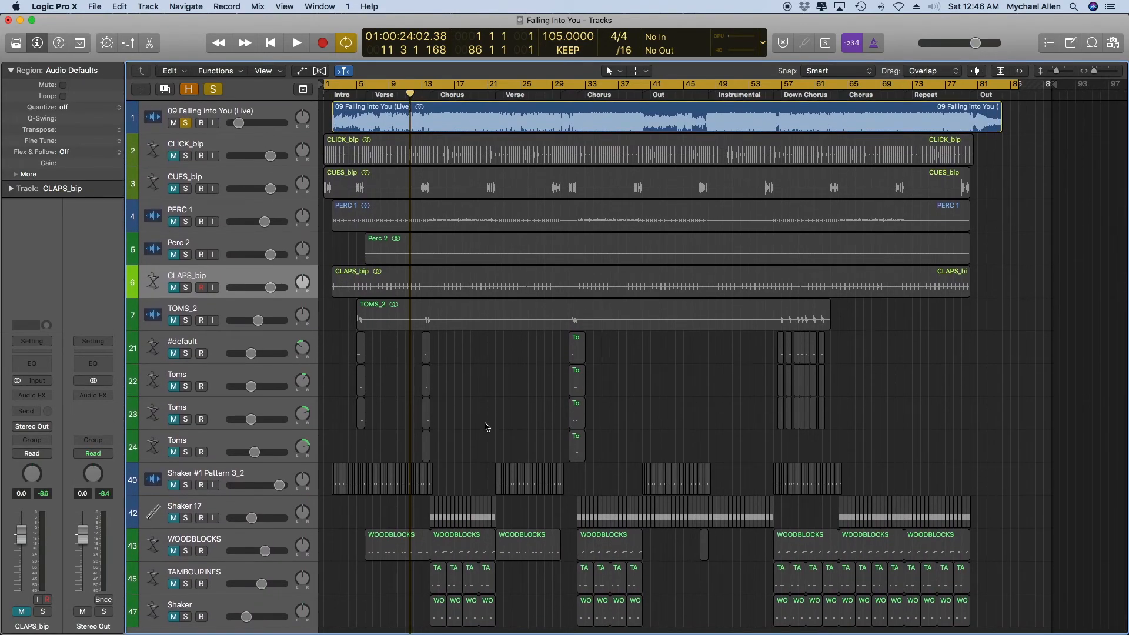
scroll(487, 427, down, 2)
scroll(487, 427, up, 2)
scroll(487, 426, down, 2)
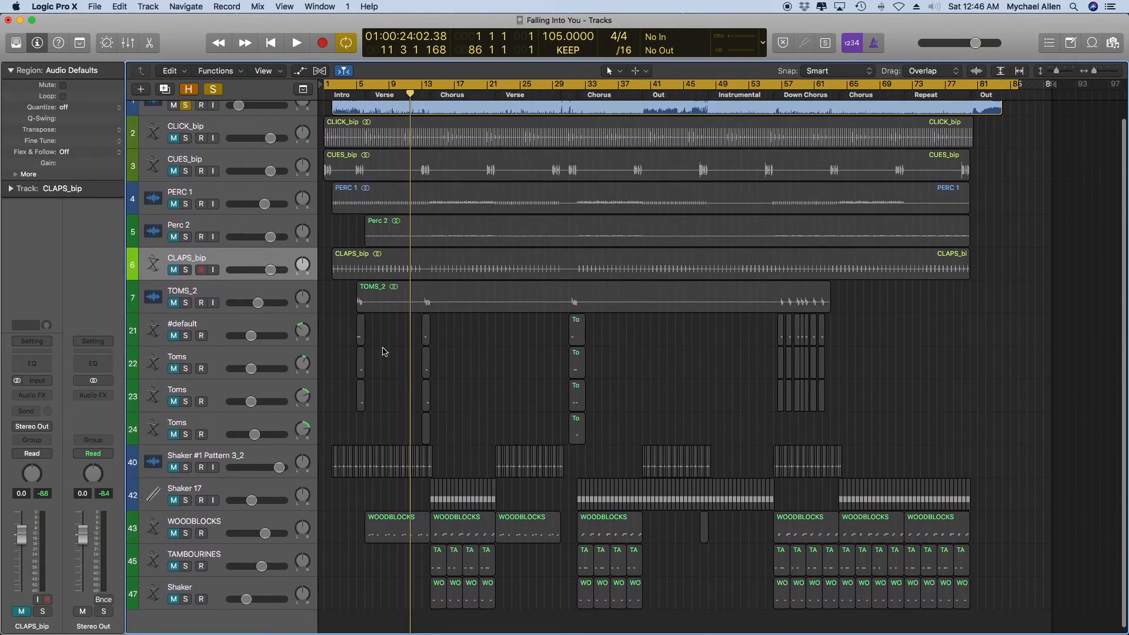